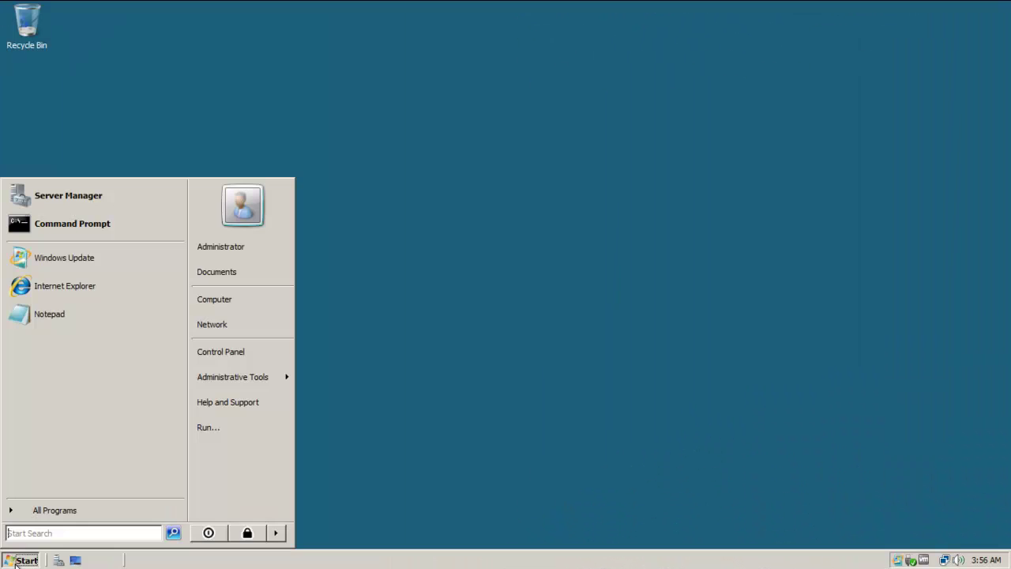
Open Server Manager, view the Roles summary and launch the Add Roles Wizard.
click(97, 203)
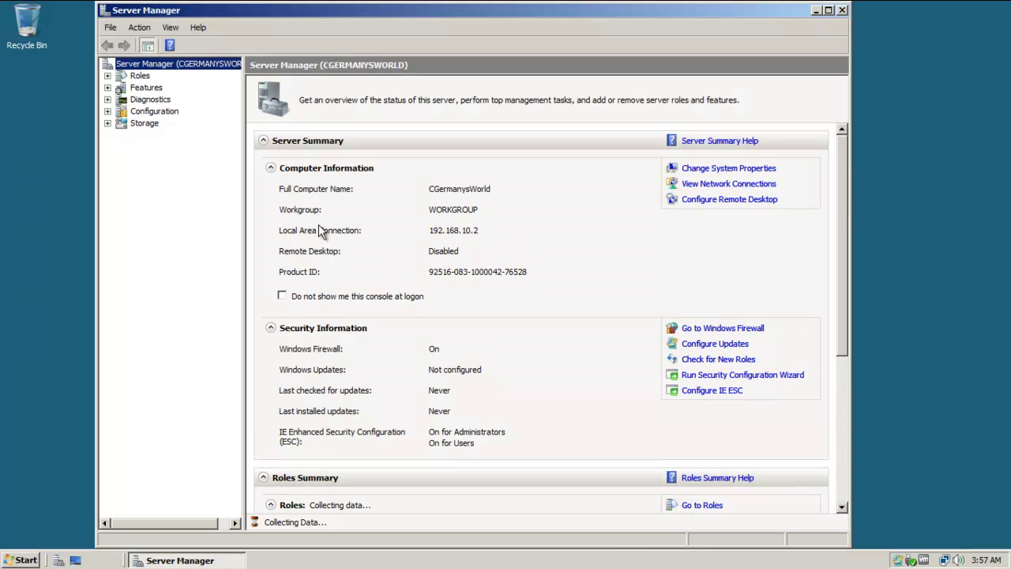
click(130, 79)
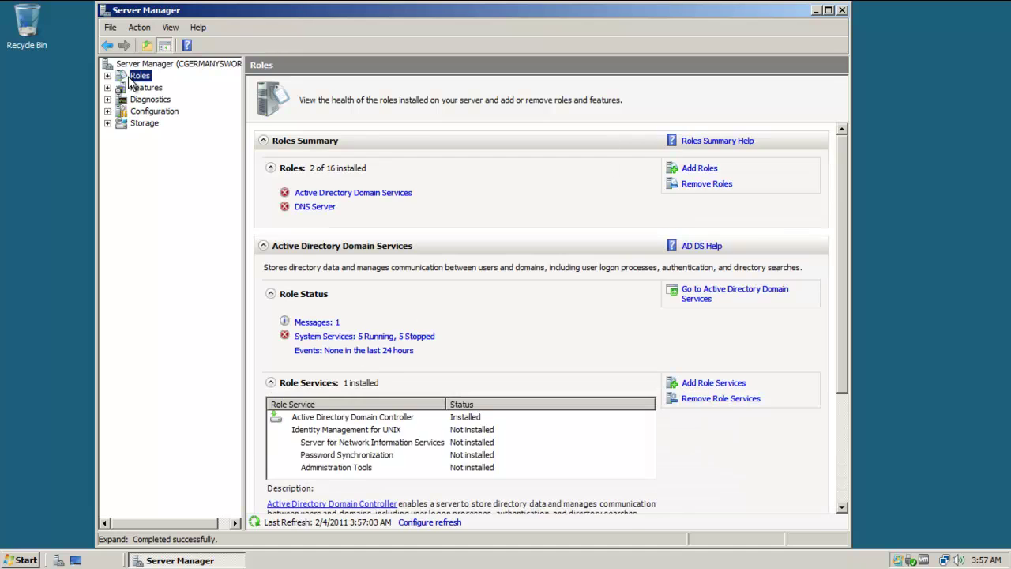
click(702, 168)
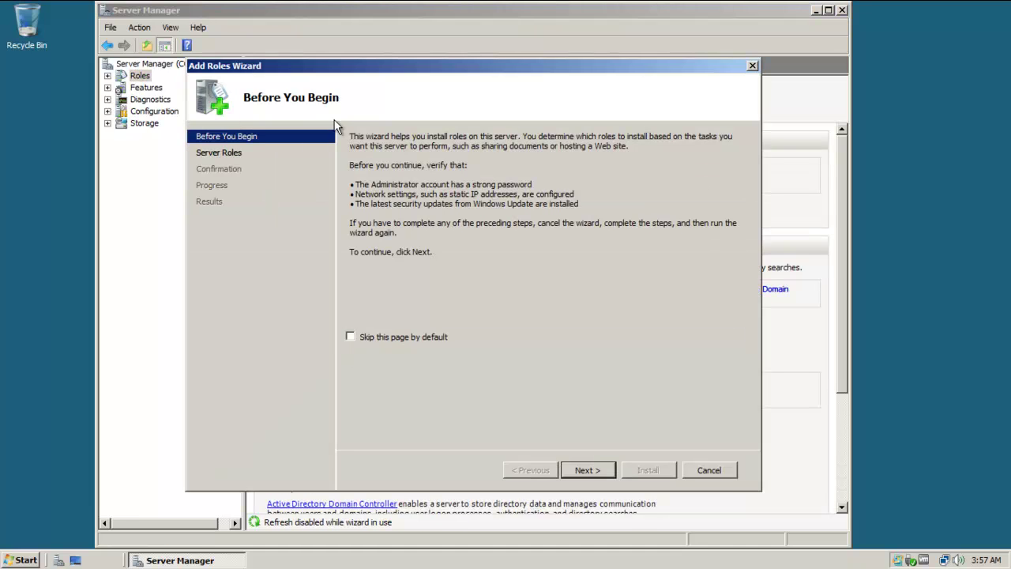
Select the Web Server (IIS) role and add its required features.
click(221, 154)
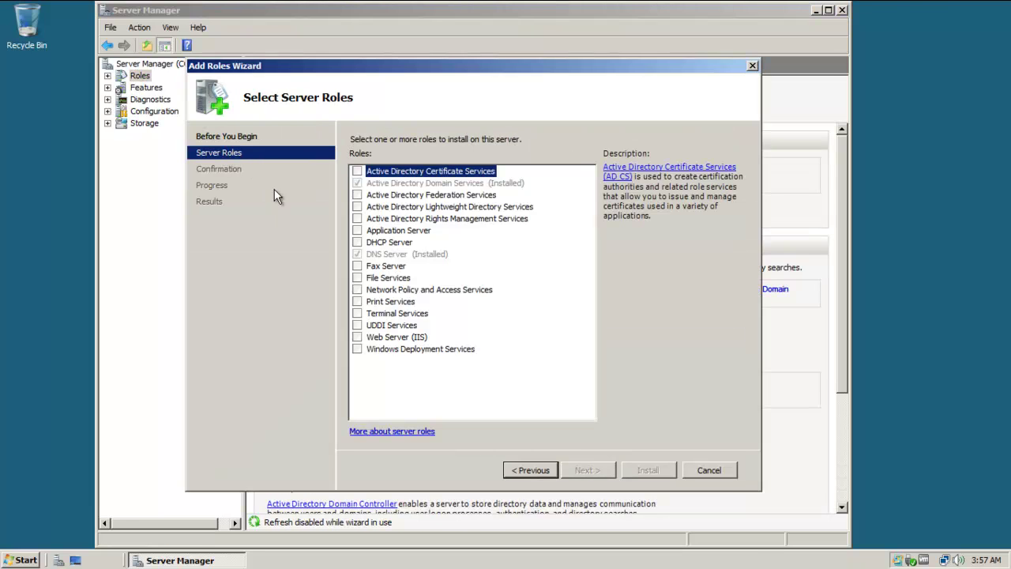
click(357, 336)
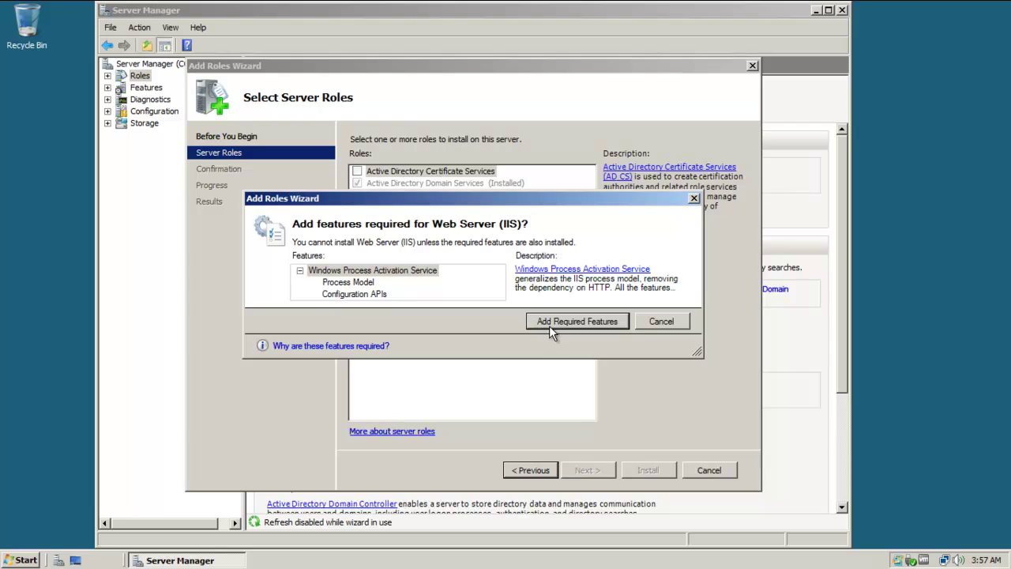
click(565, 320)
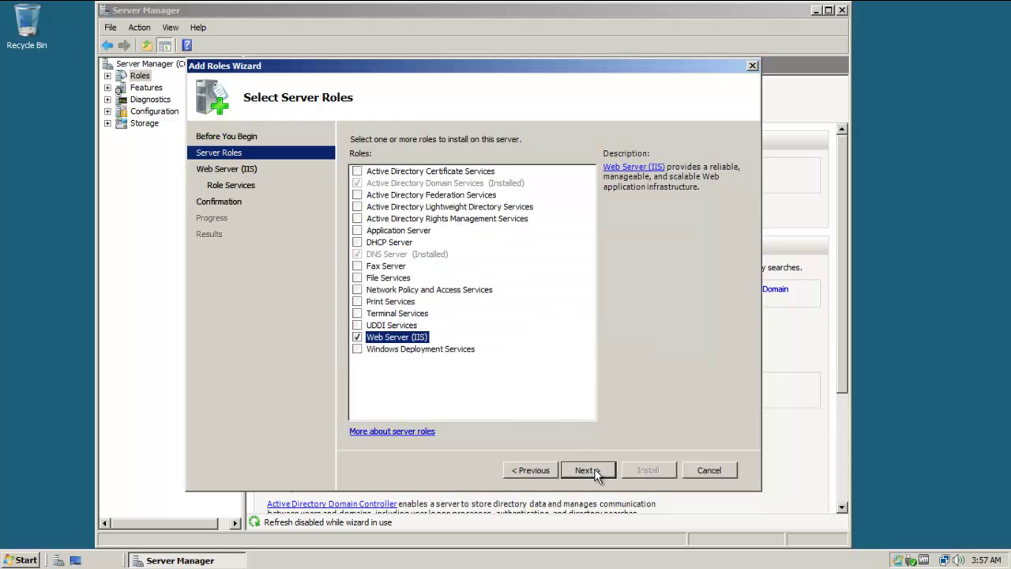
click(597, 472)
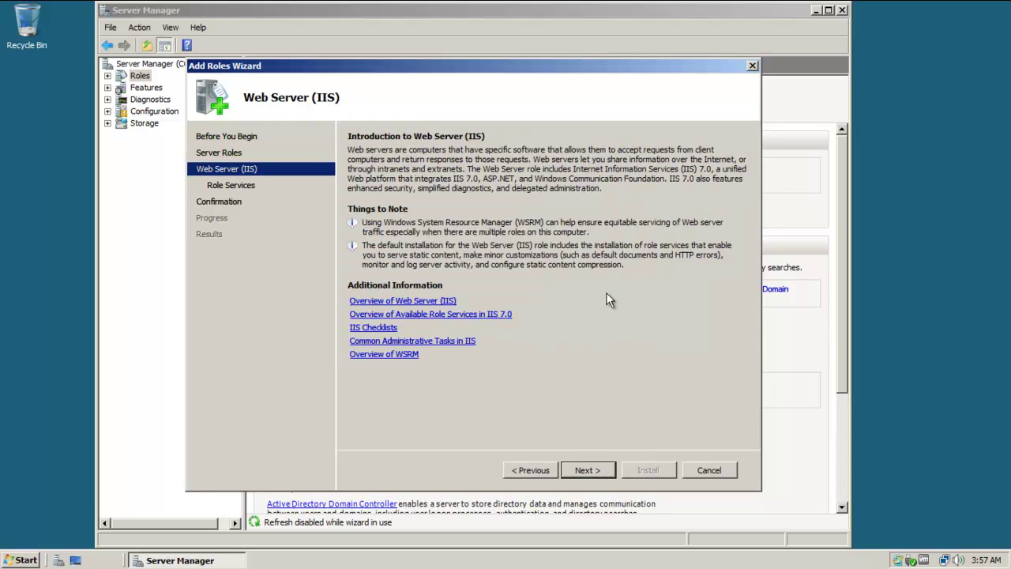
Add Basic, Windows and Digest Authentication to the Web Server role services.
click(237, 186)
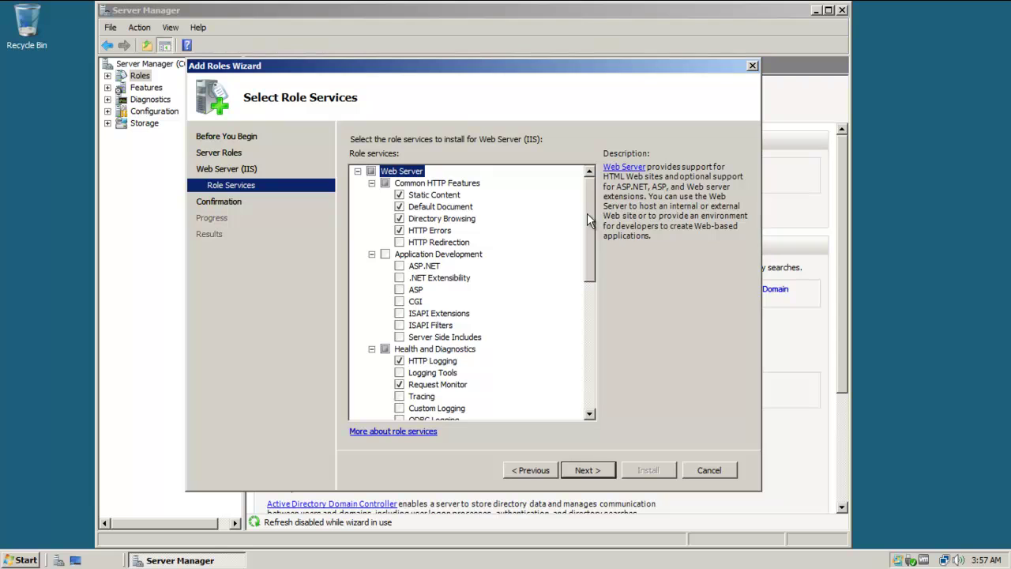
drag(588, 213, 592, 285)
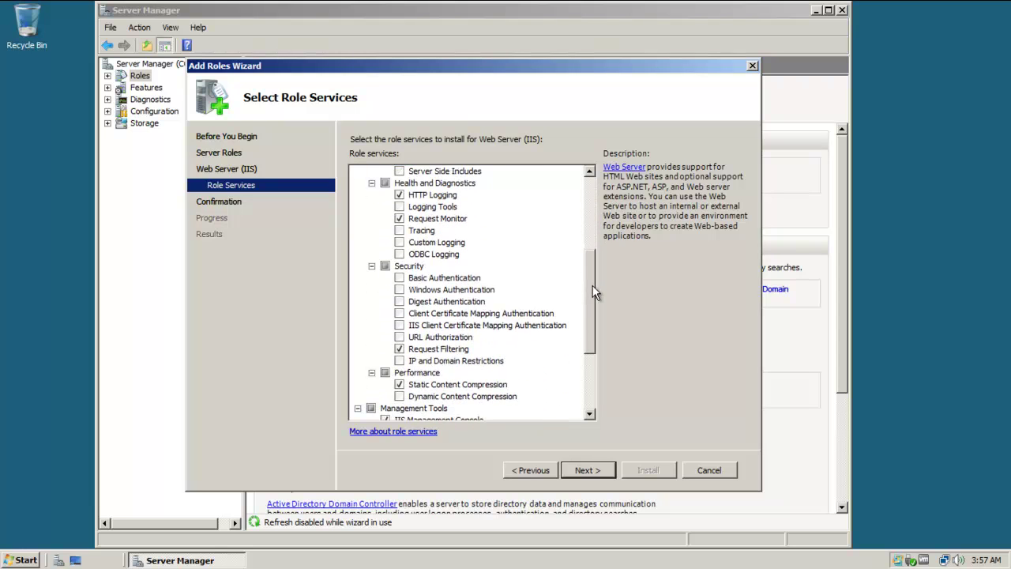
click(400, 278)
click(400, 290)
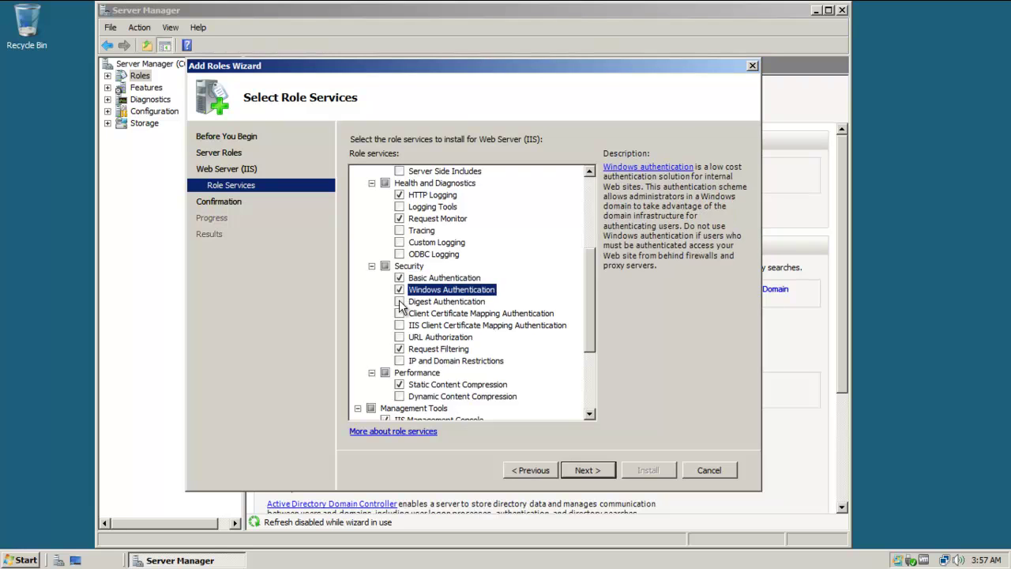
click(400, 302)
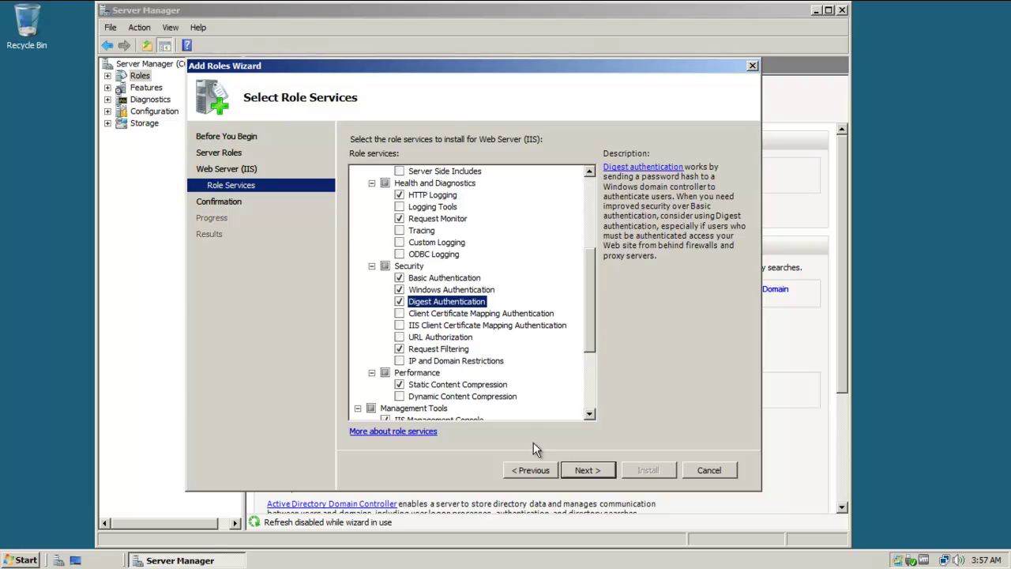
Confirm and install Web Server (IIS), then close the wizard and Server Manager.
click(586, 471)
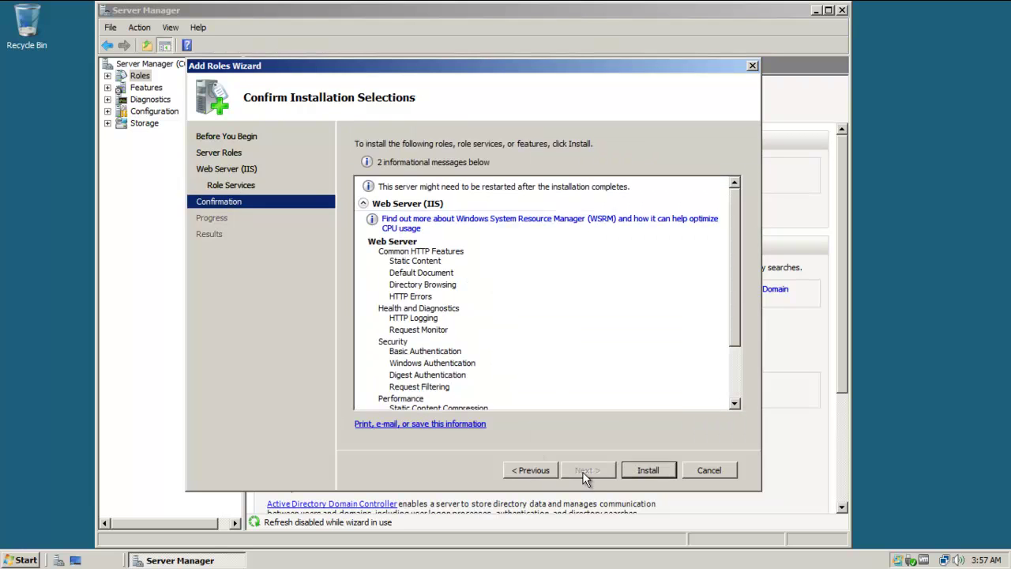
click(646, 472)
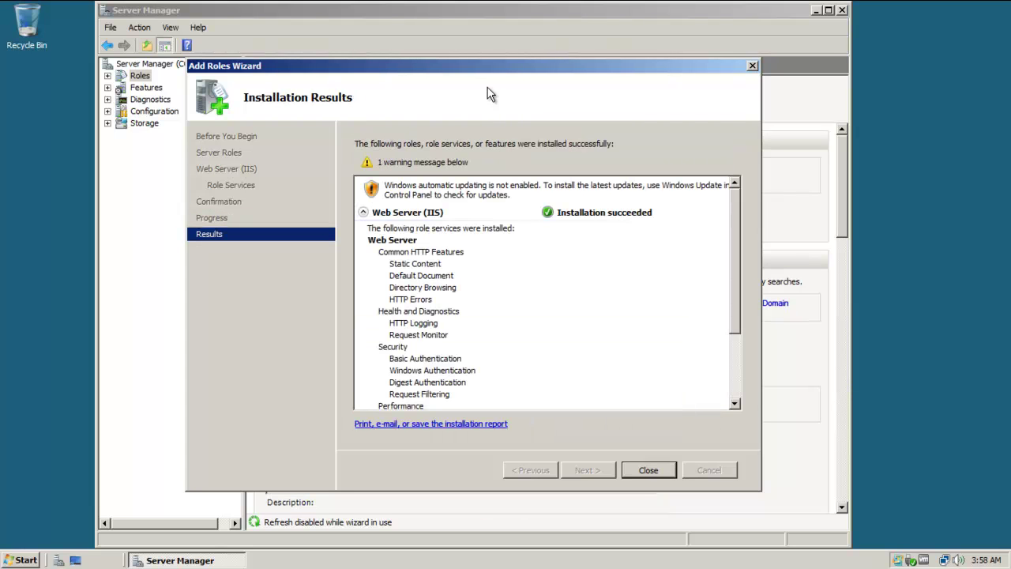
click(649, 470)
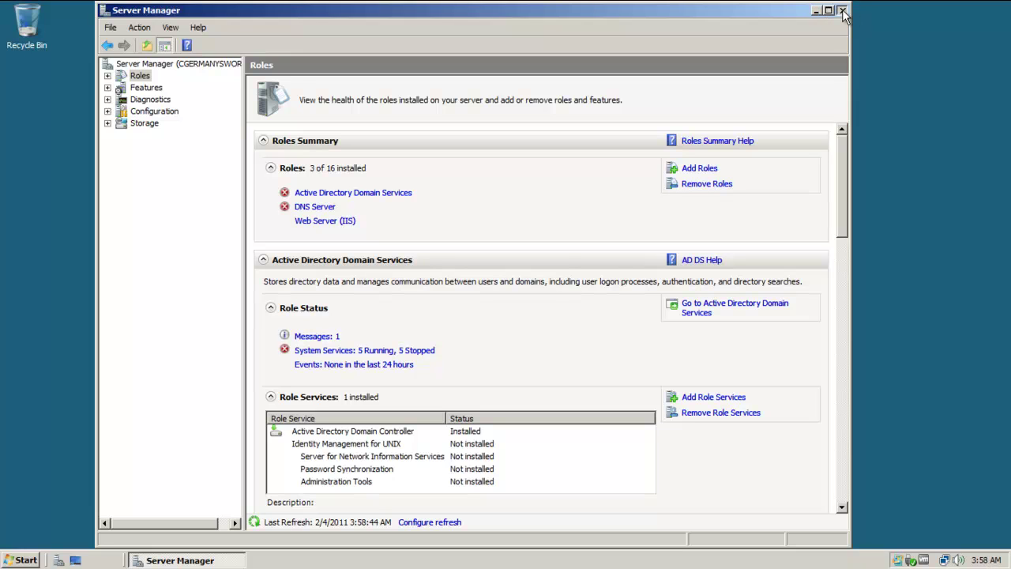
click(842, 11)
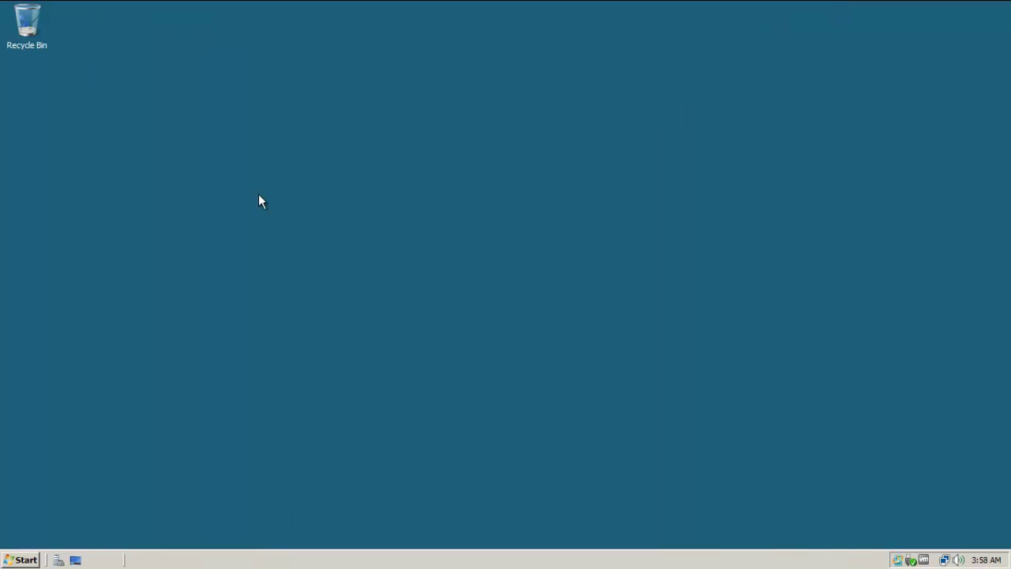
Copy the IIS Manager entry from Administrative Tools and move the Storage Explorer window aside.
click(13, 561)
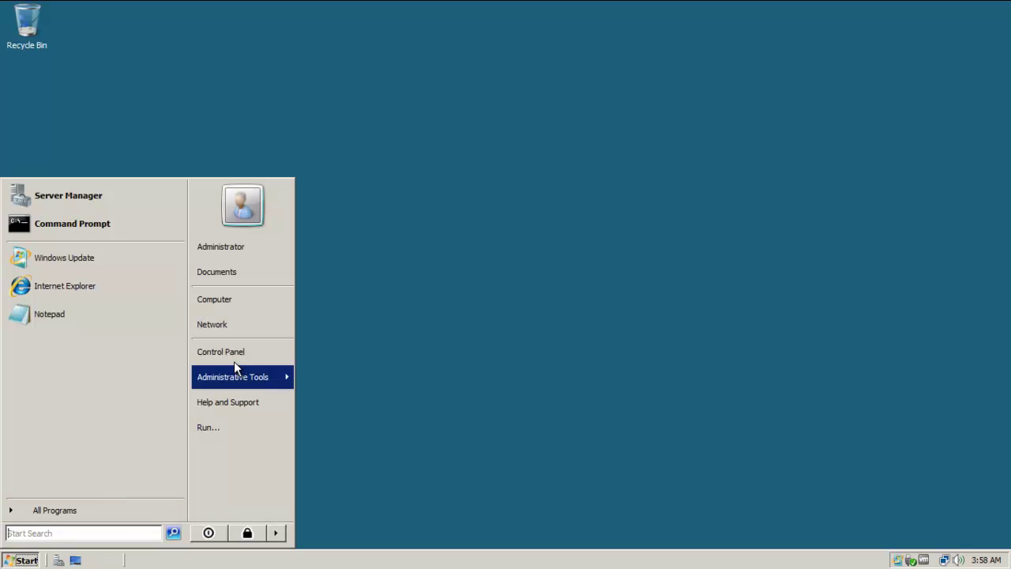
mouse_move(245, 376)
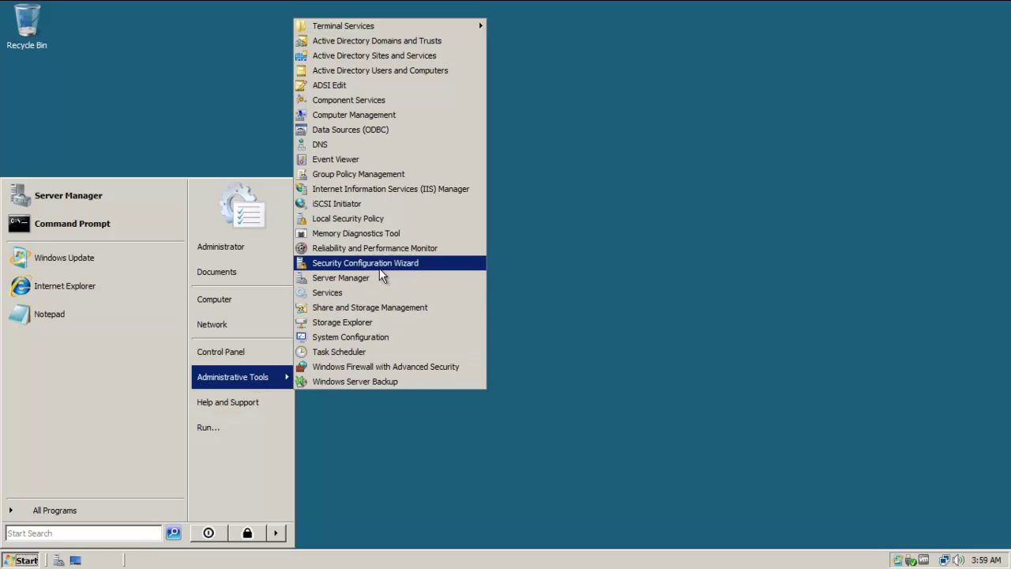
right_click(390, 190)
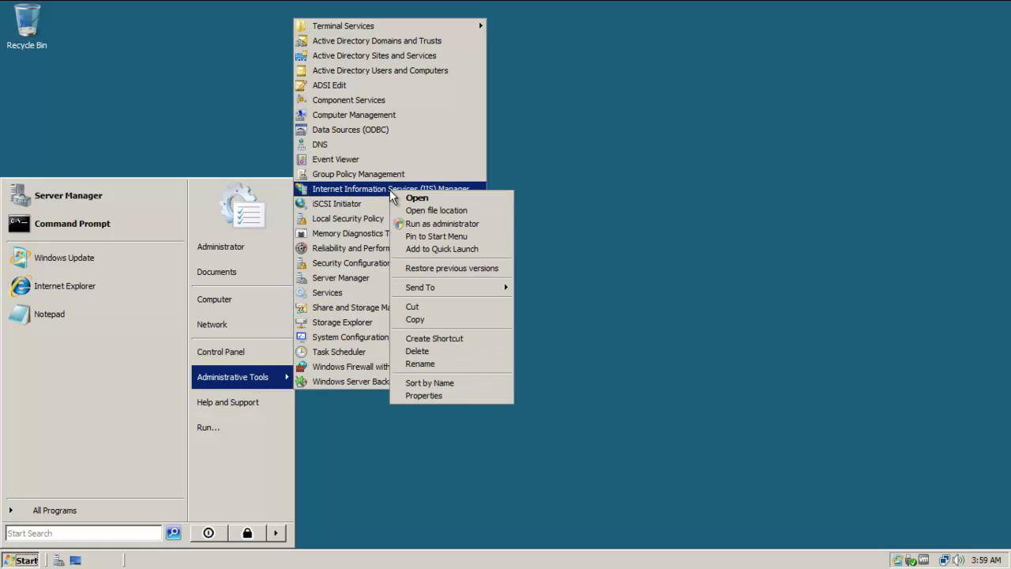
click(440, 319)
click(607, 299)
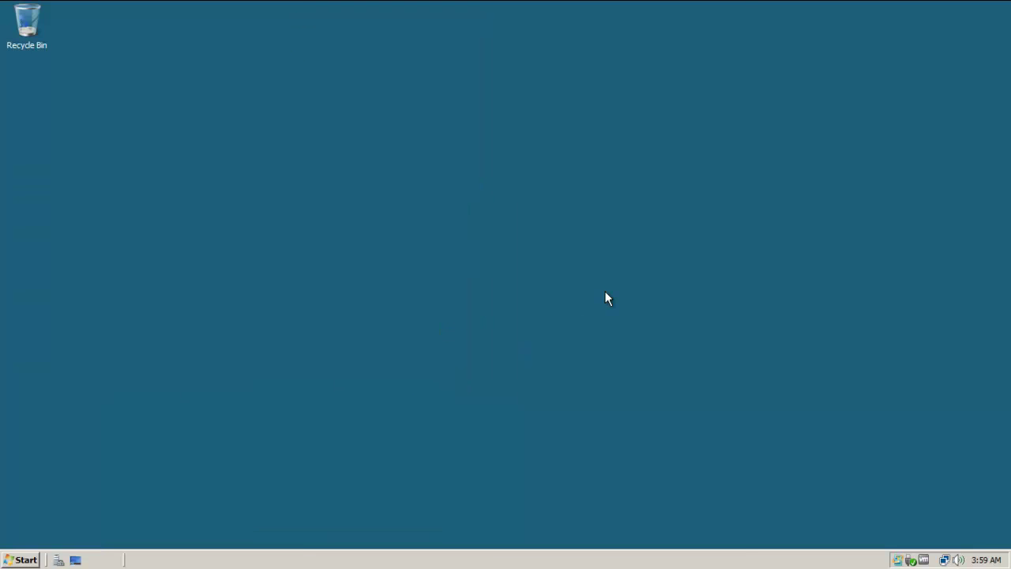
click(636, 22)
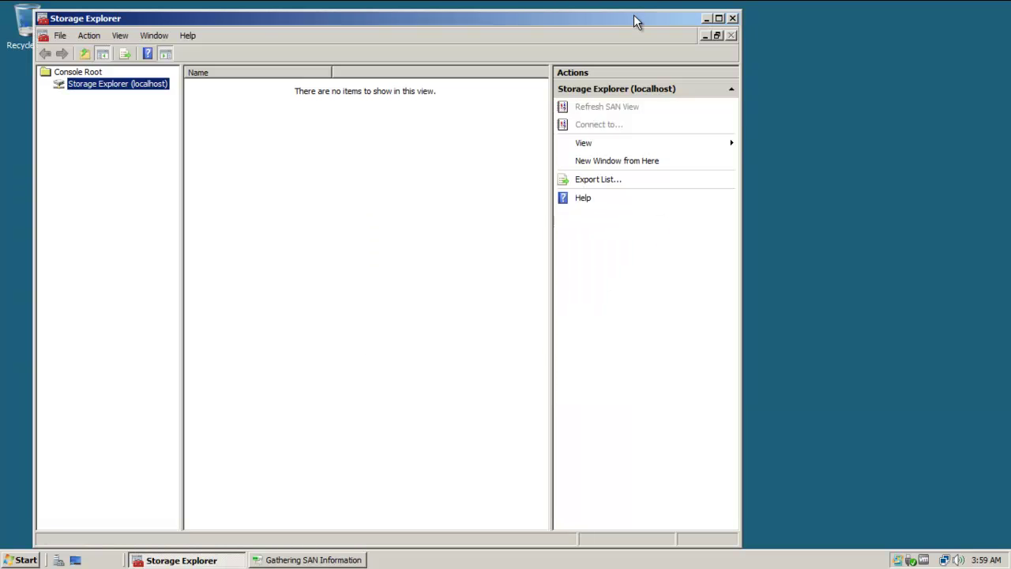
drag(628, 23, 768, 12)
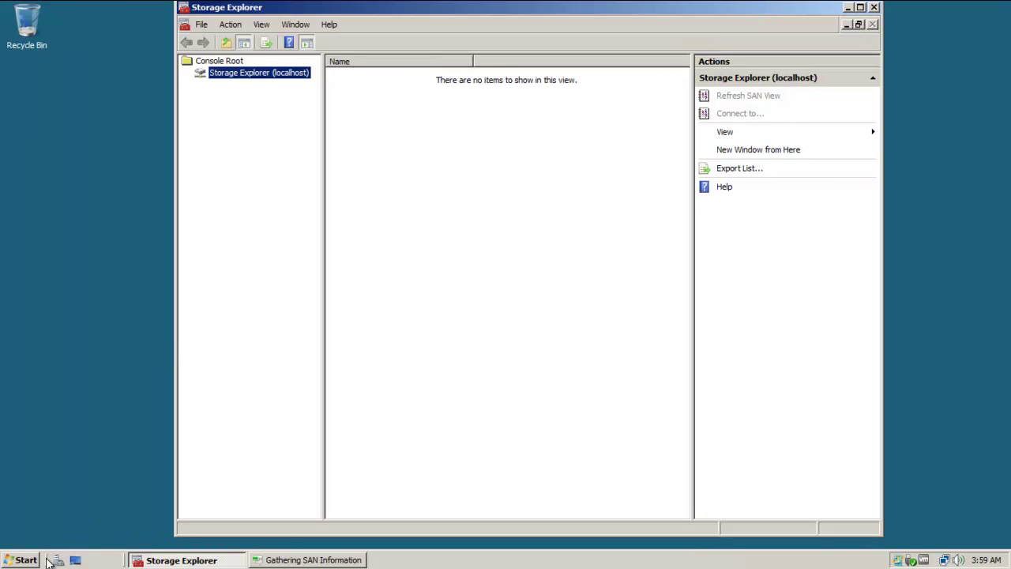
Copy the IIS Manager entry again and paste it as a desktop shortcut.
click(24, 559)
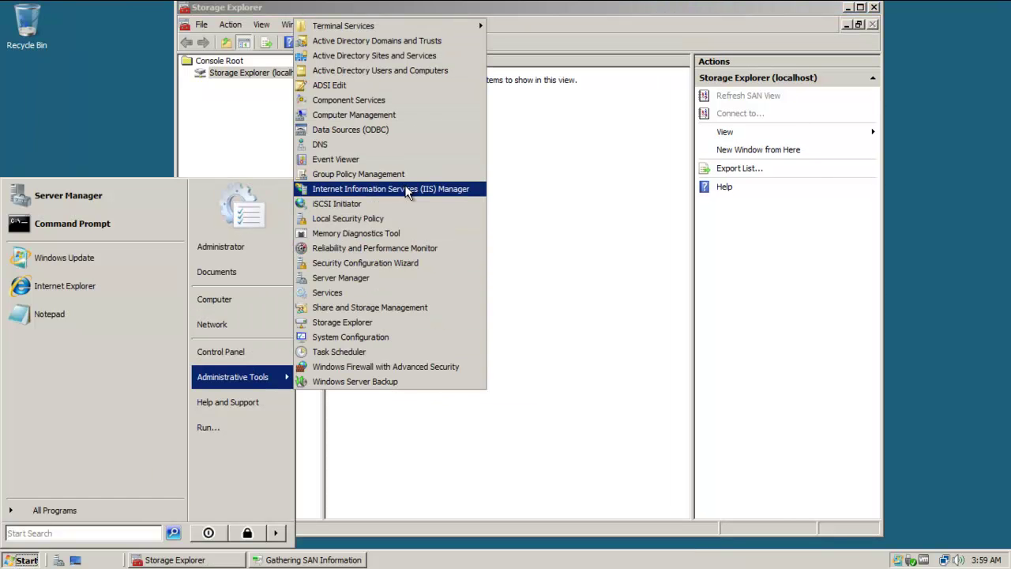
right_click(407, 188)
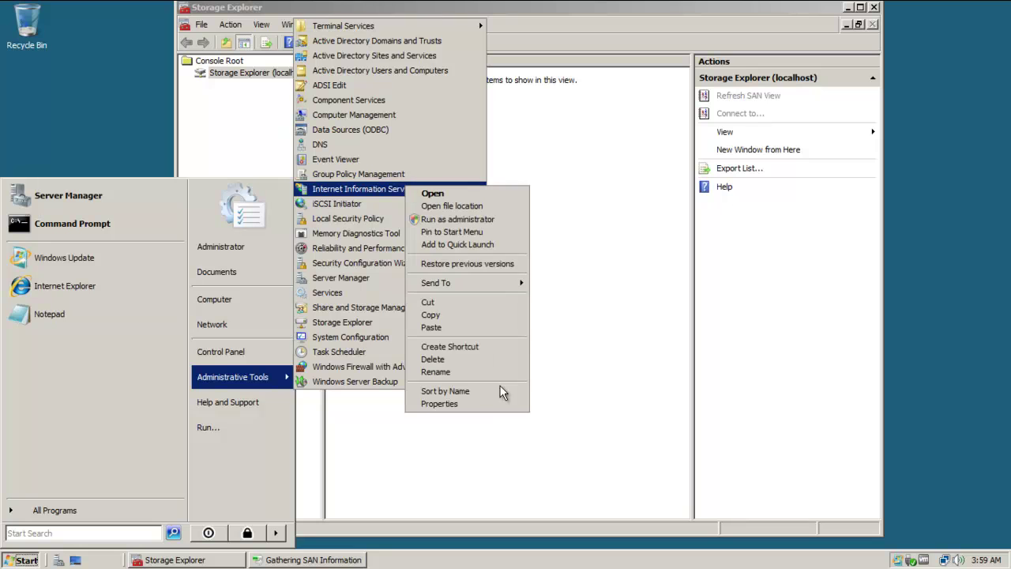
click(471, 315)
click(6, 134)
right_click(29, 131)
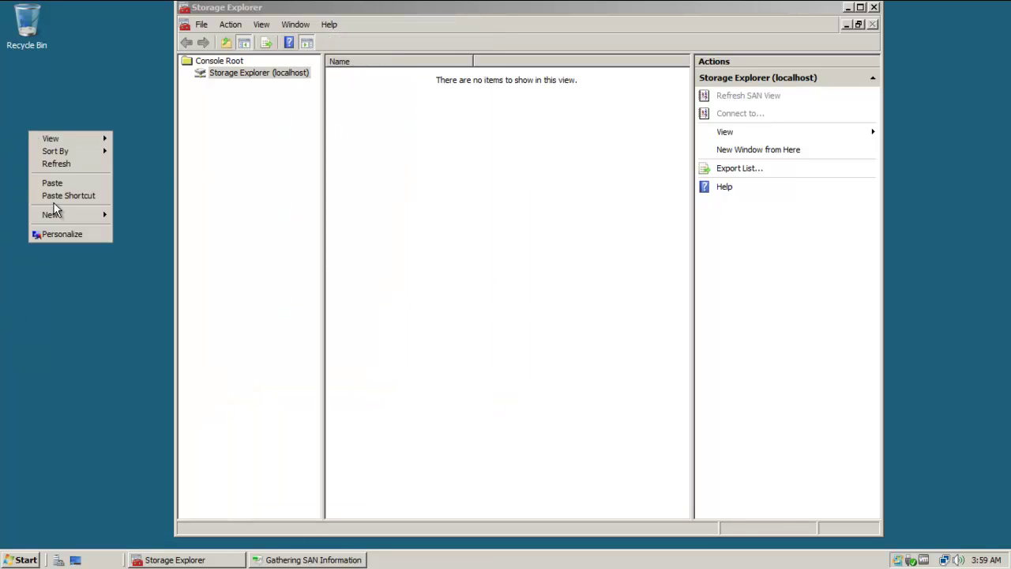
click(53, 183)
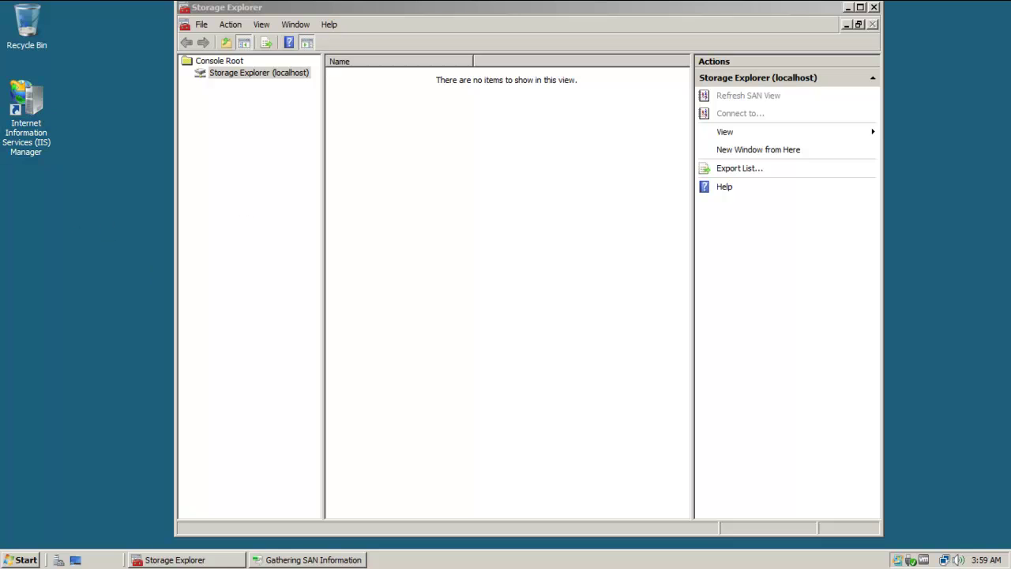
drag(421, 14, 426, 26)
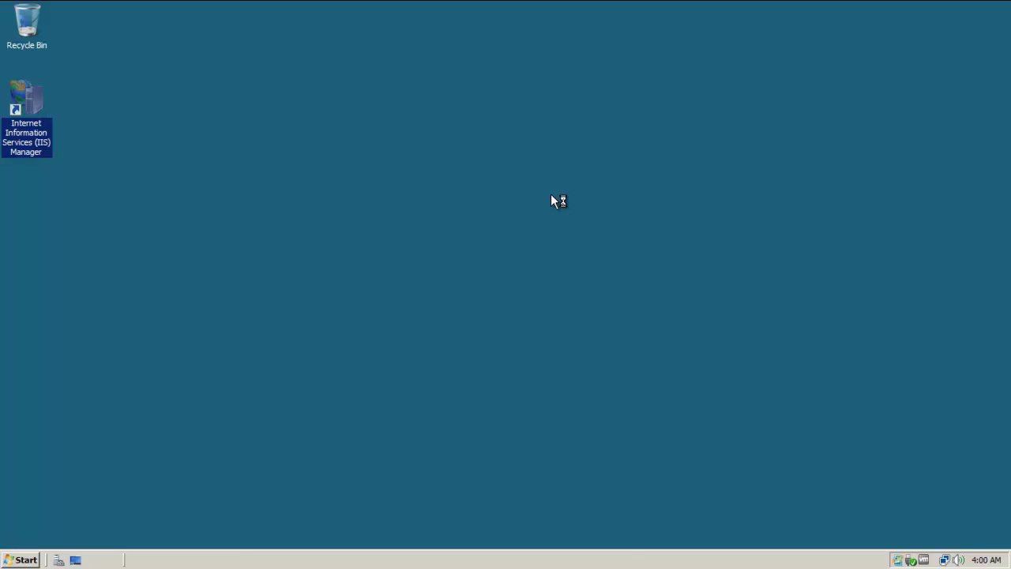
Expand the CGERMANYSWORLD server and Sites nodes, then move and enlarge IIS Manager.
click(43, 127)
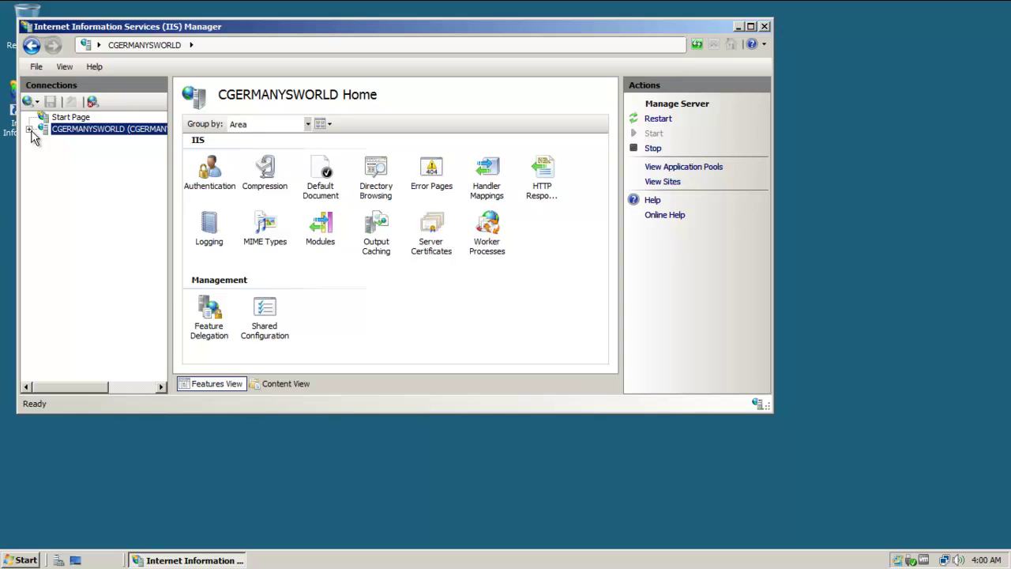
click(44, 152)
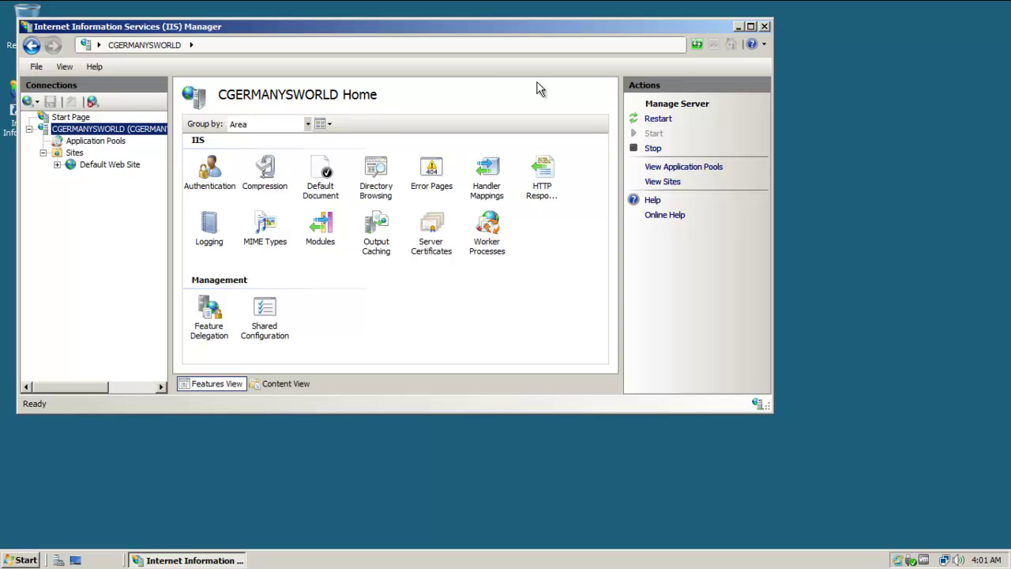
drag(540, 30, 634, 33)
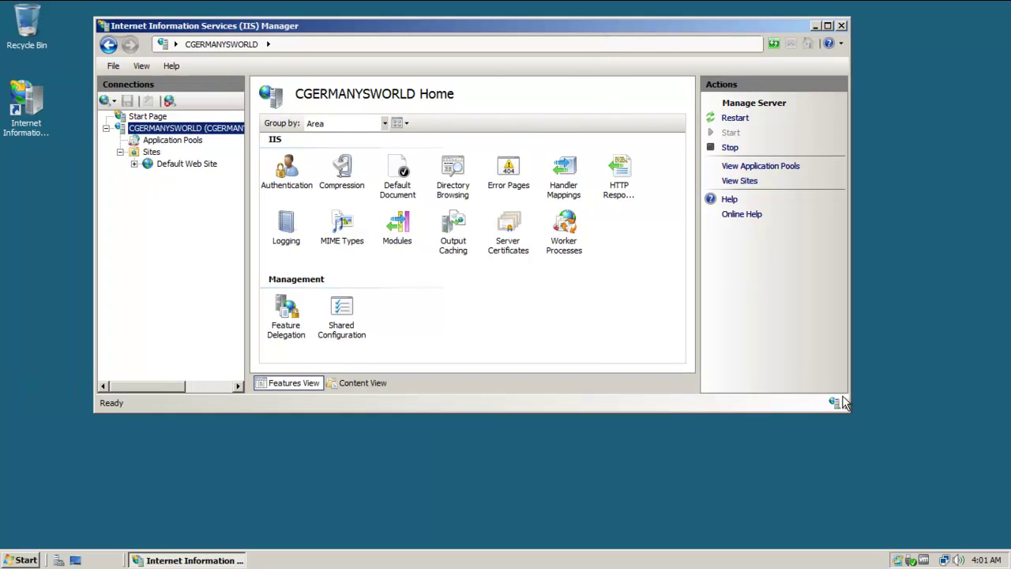
drag(849, 405, 955, 498)
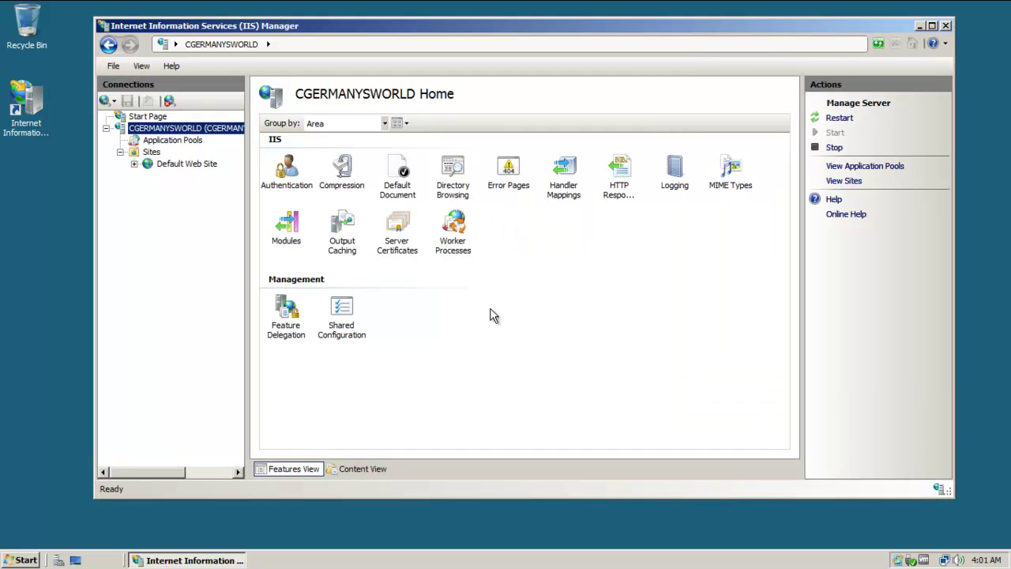
Open the Default Web Site Home page and maximize IIS Manager.
click(155, 152)
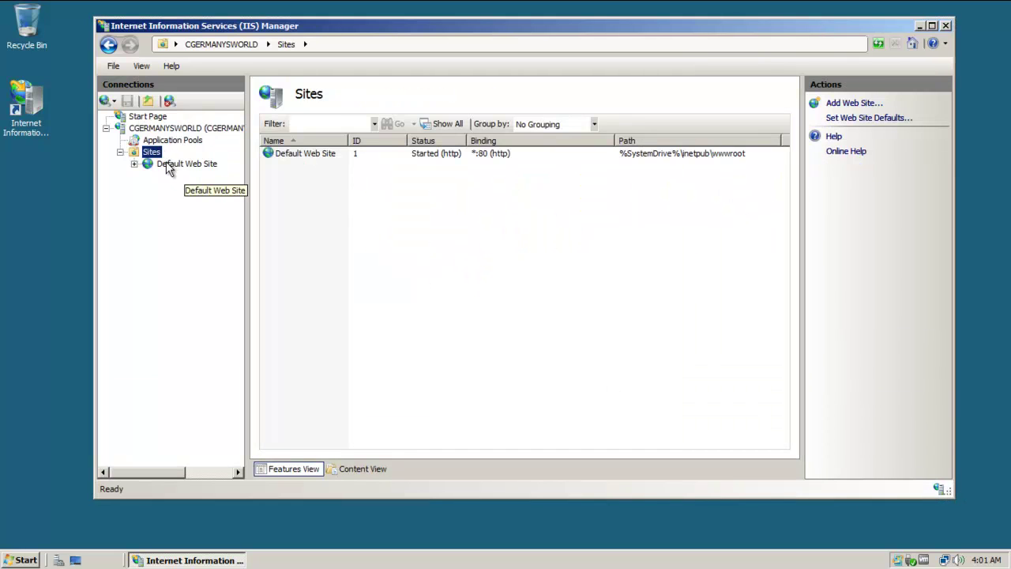
click(167, 166)
click(151, 152)
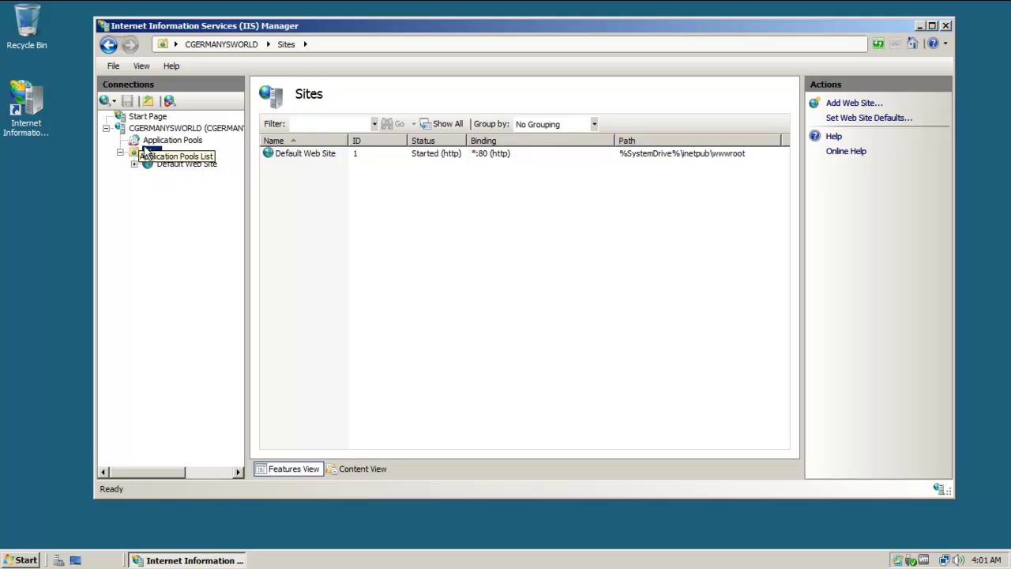
click(167, 166)
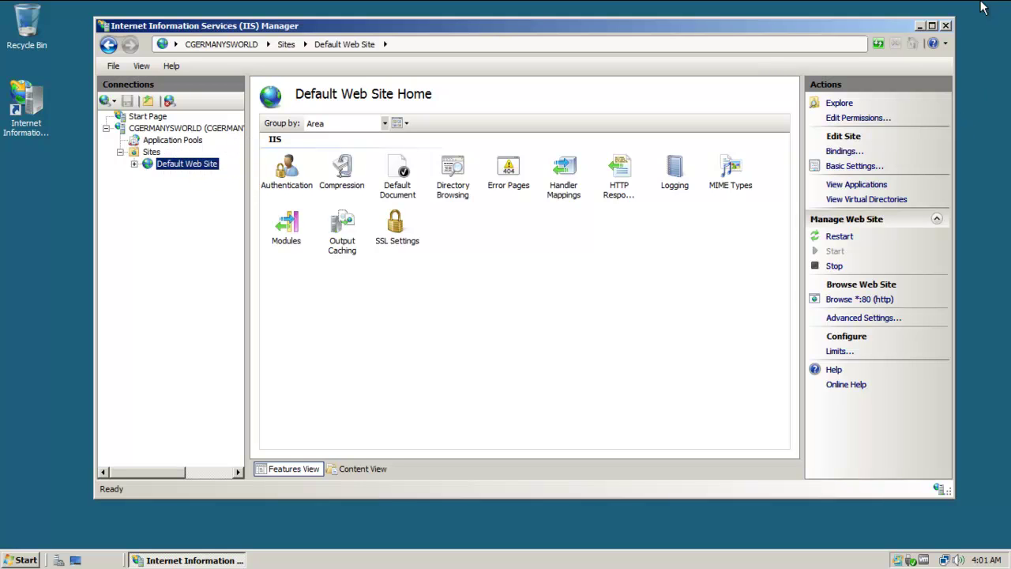
click(932, 29)
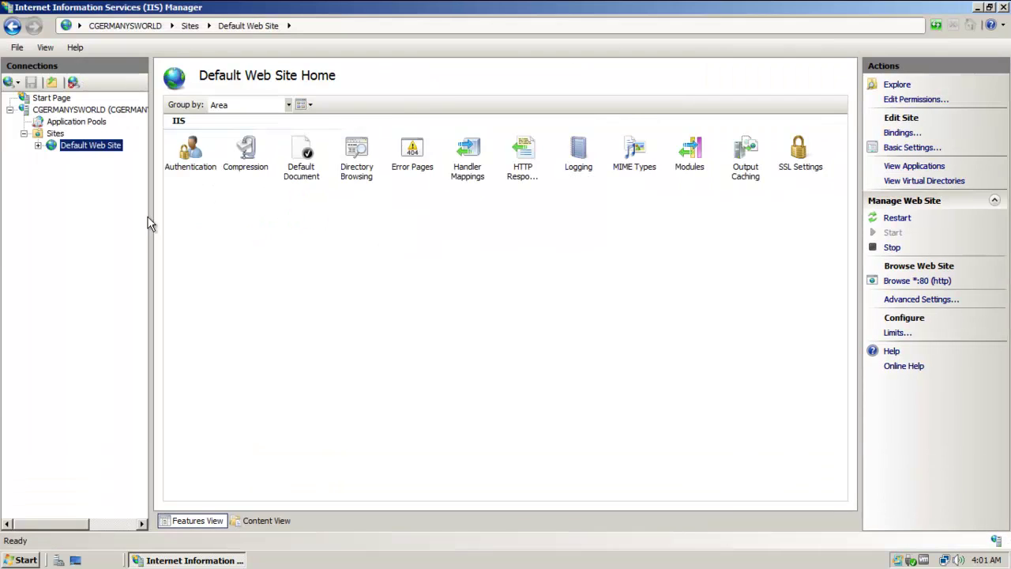
drag(151, 216, 253, 215)
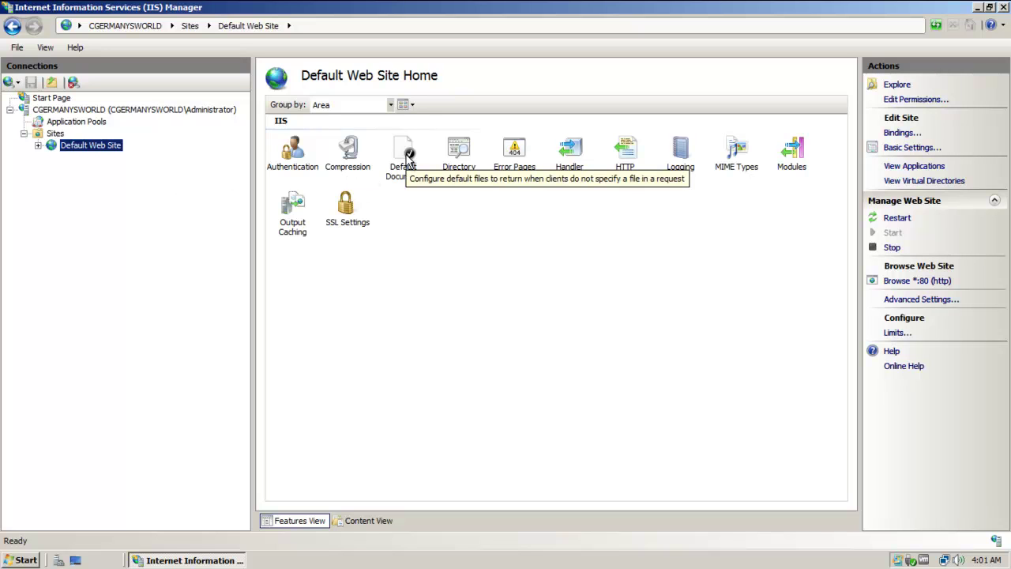
click(304, 160)
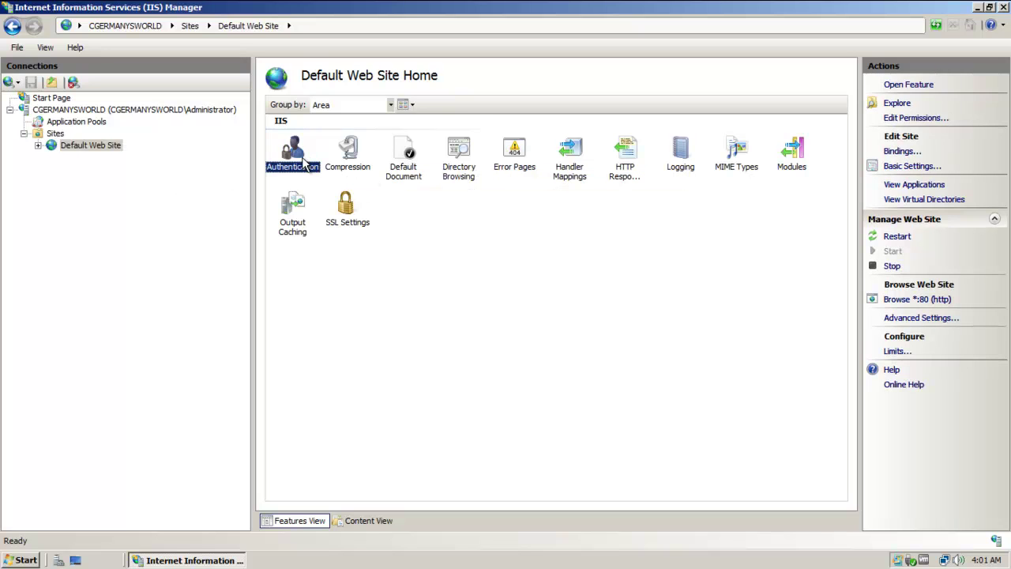
double_click(305, 161)
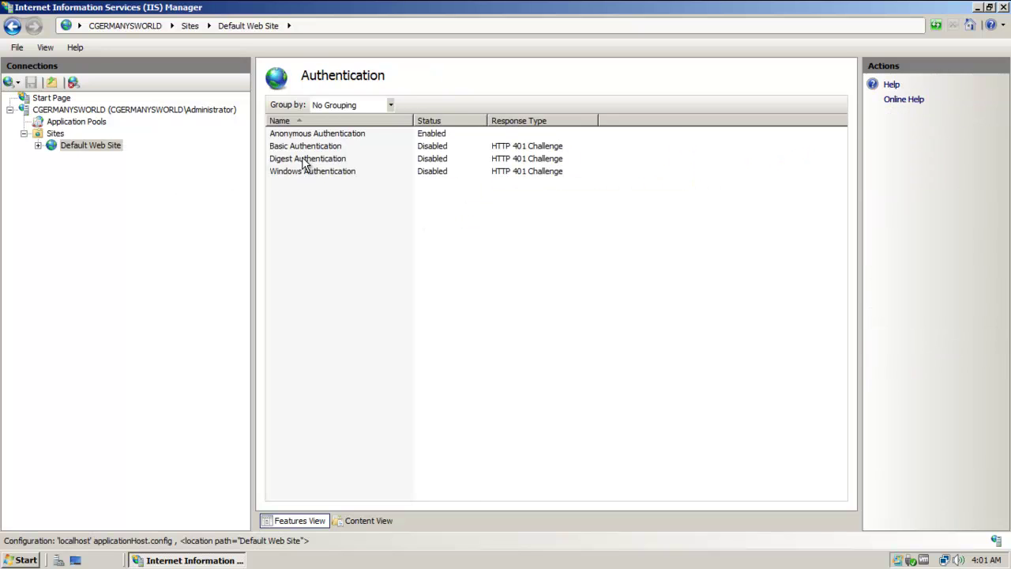
click(345, 139)
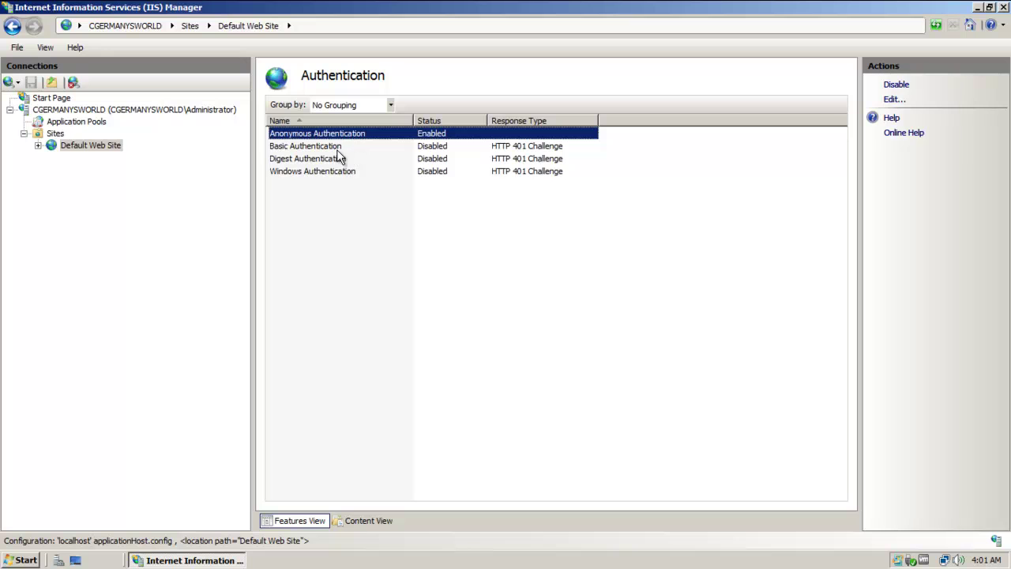
click(89, 145)
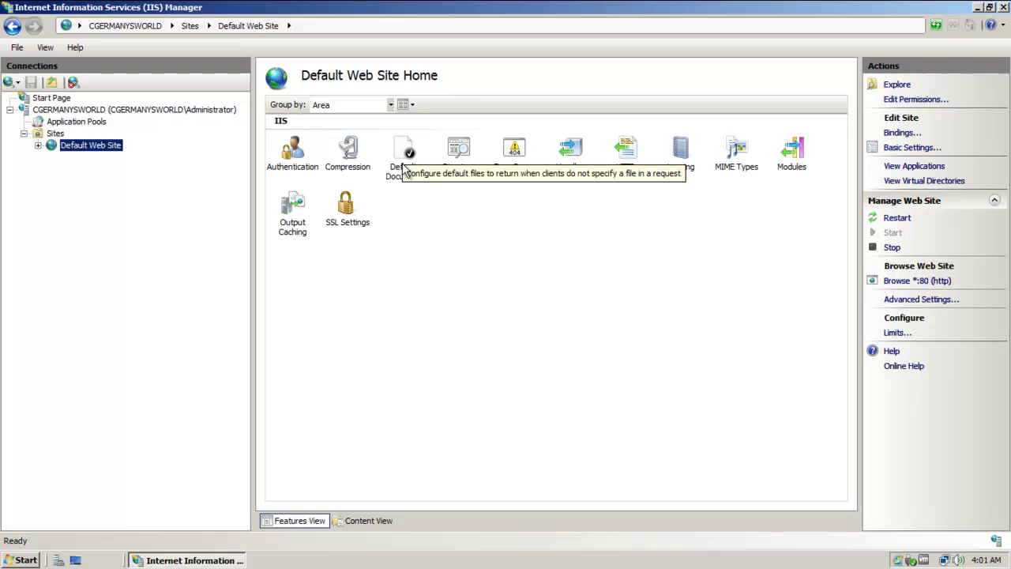
Open the Default Web Site's Default Document list, from Default.htm to iisstart.htm.
click(406, 167)
double_click(407, 169)
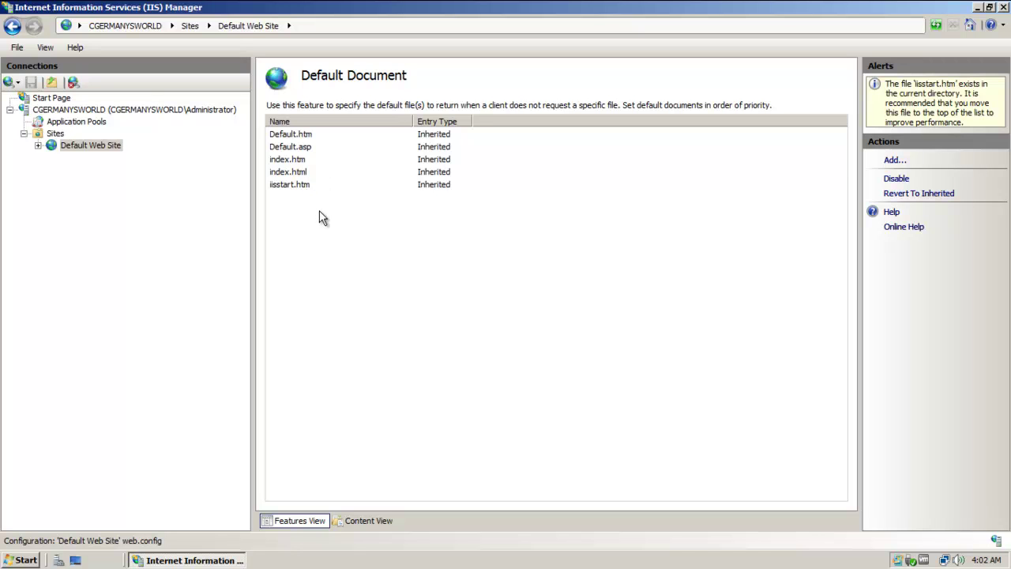
click(32, 560)
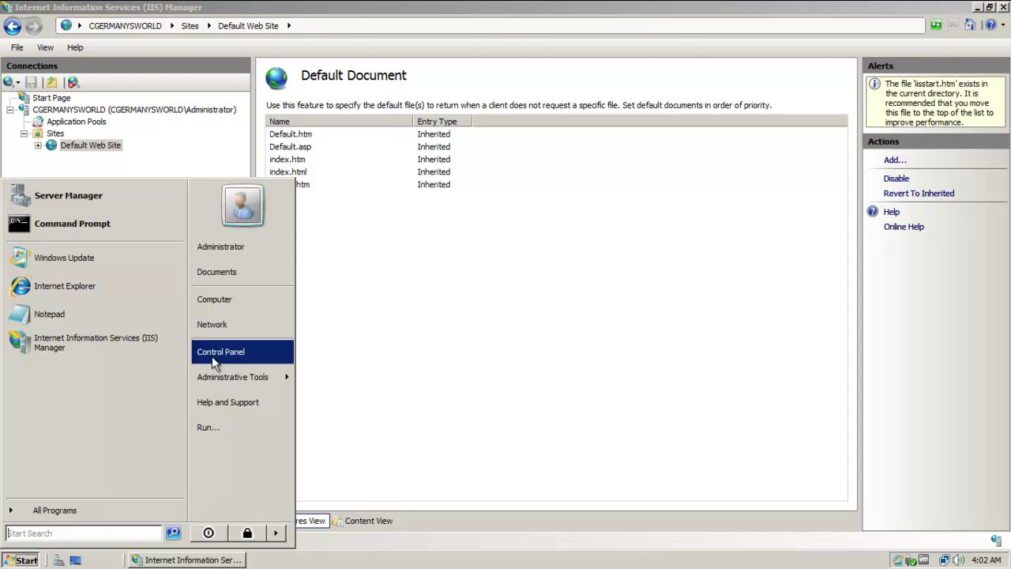
Browse from Computer to C:\inetpub\wwwroot and position the Explorer window.
click(222, 293)
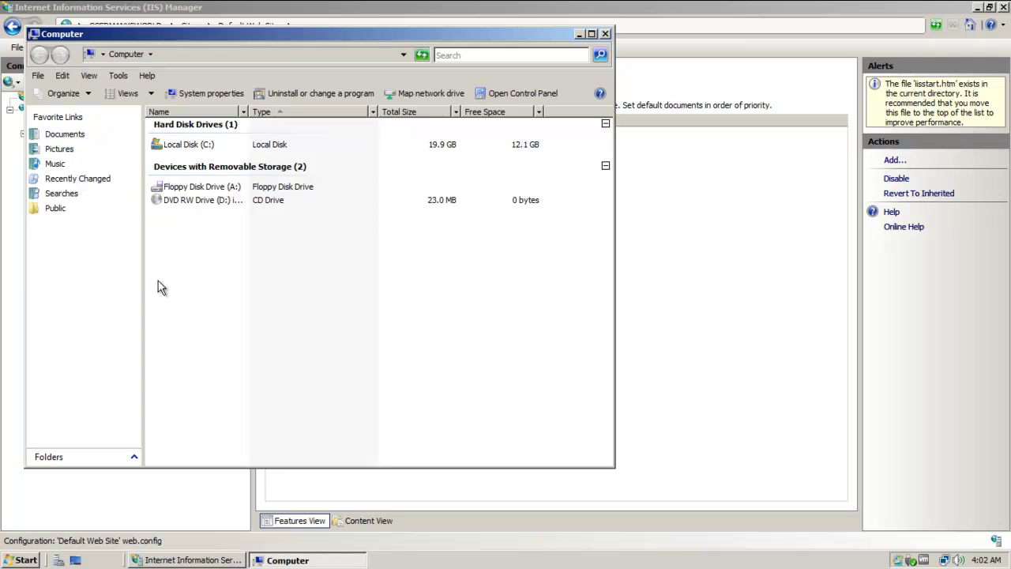
double_click(194, 146)
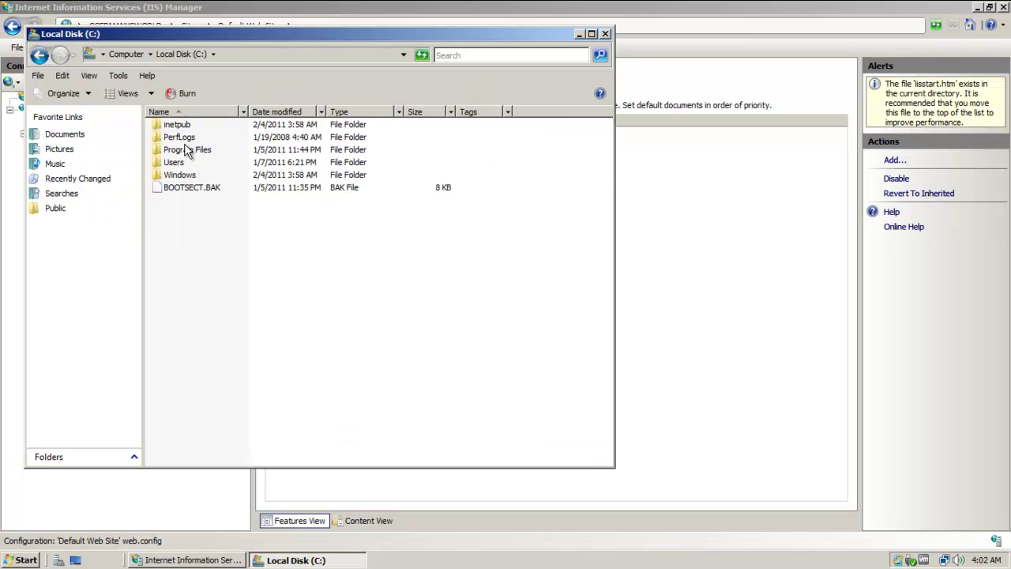
click(182, 128)
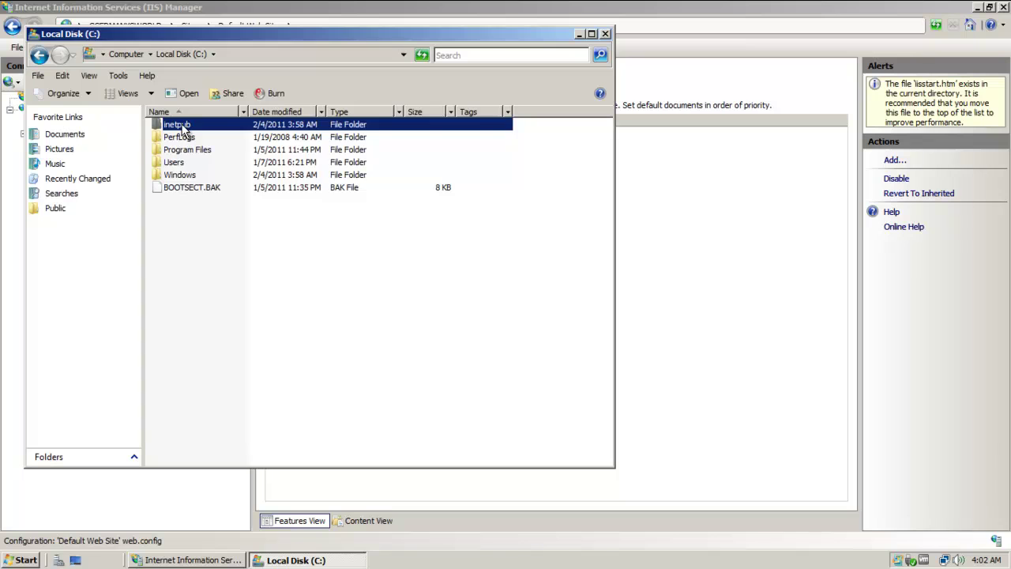
double_click(182, 128)
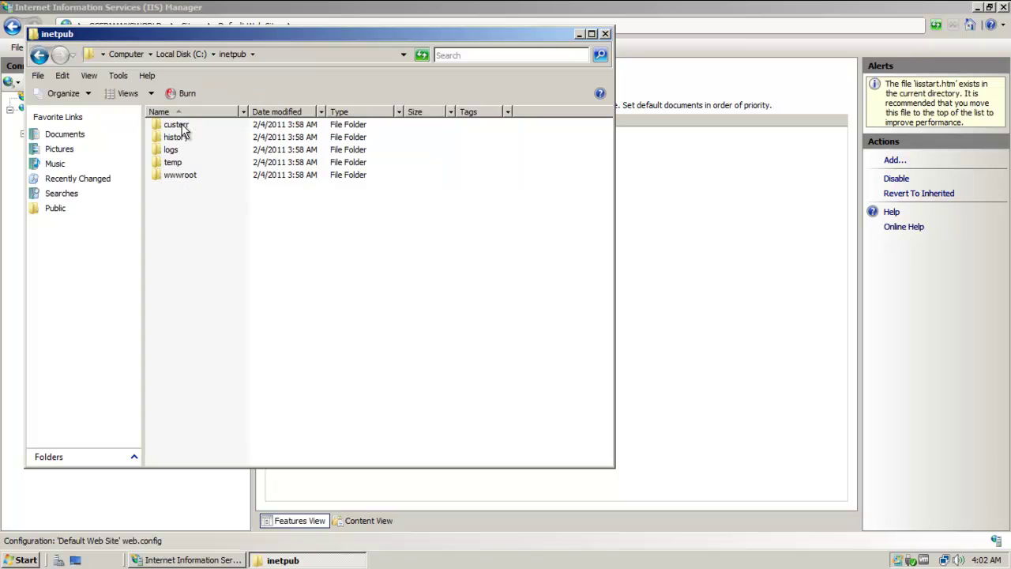
double_click(192, 177)
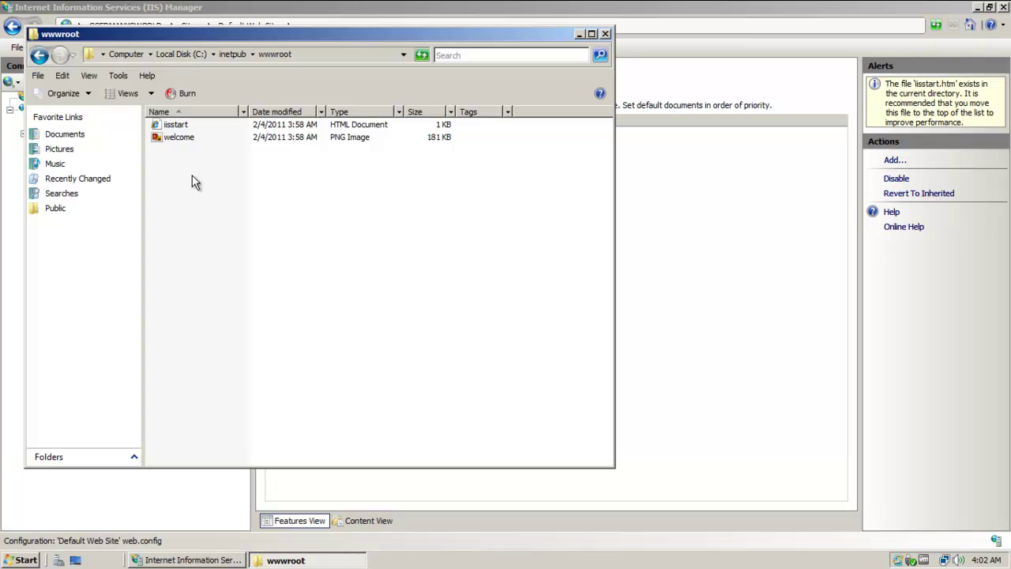
drag(156, 38, 435, 163)
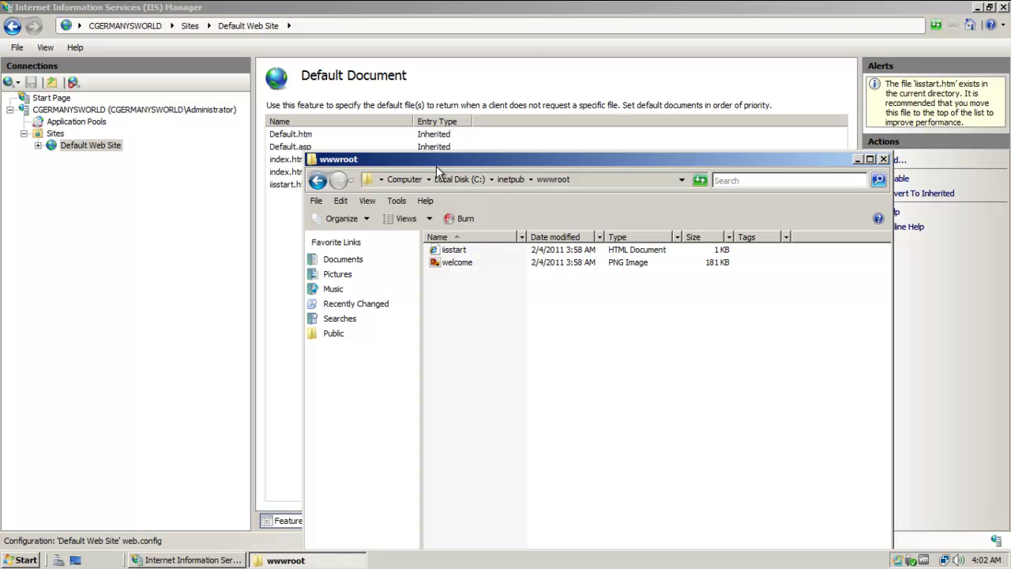
drag(437, 160, 360, 75)
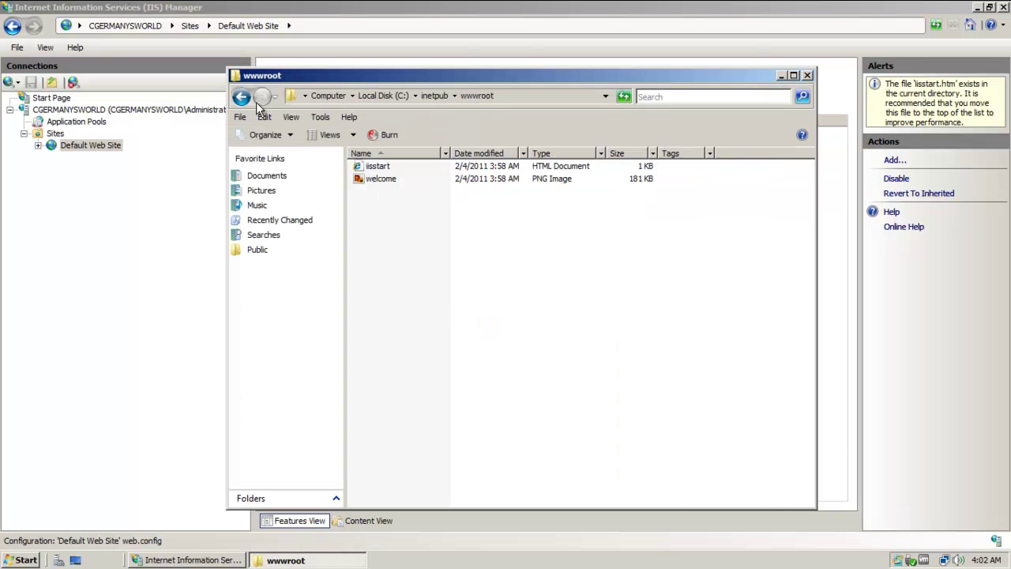
In Folder Options, show hidden files, file extensions and protected operating system files.
click(322, 120)
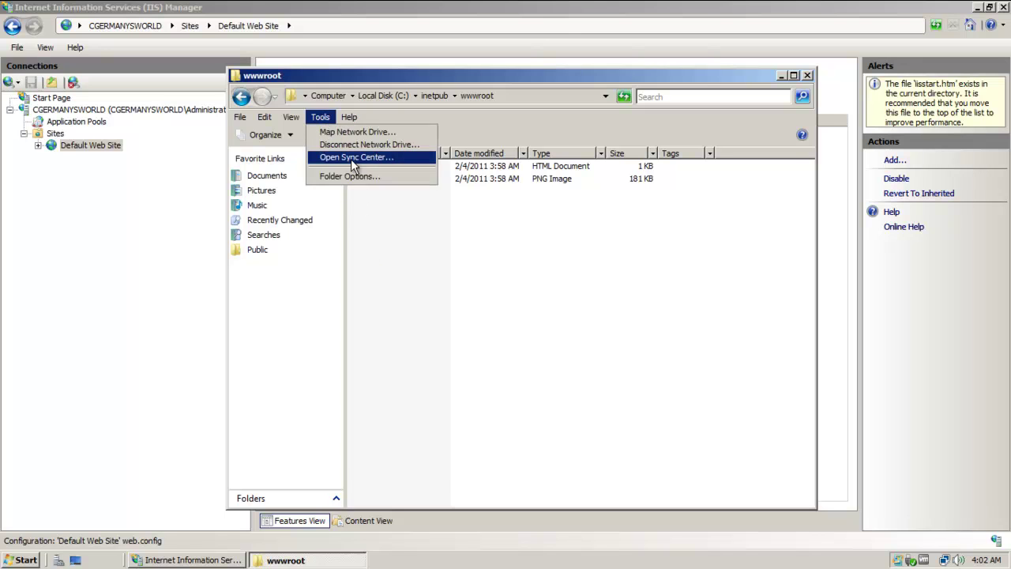
click(350, 176)
click(298, 152)
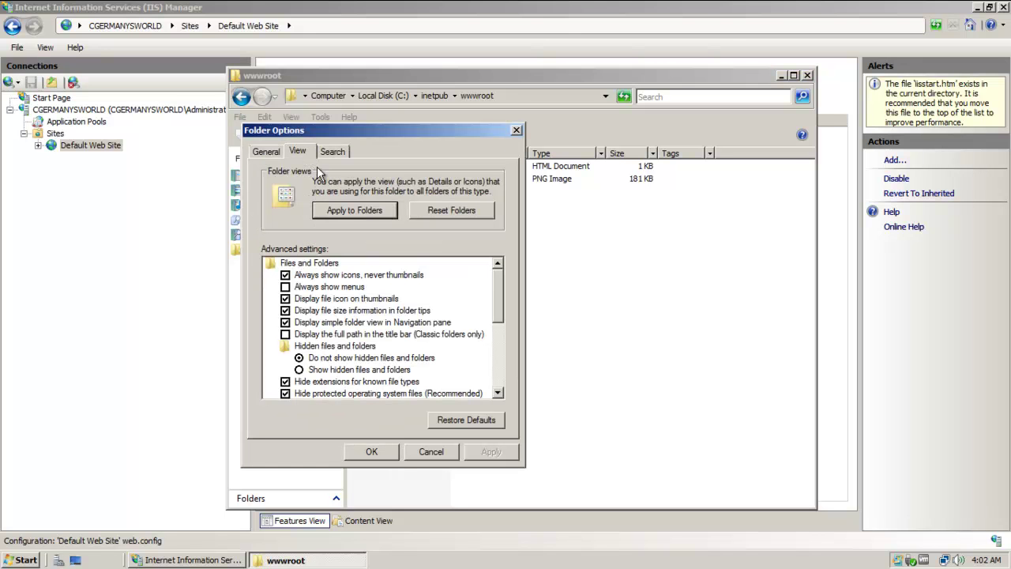
click(365, 370)
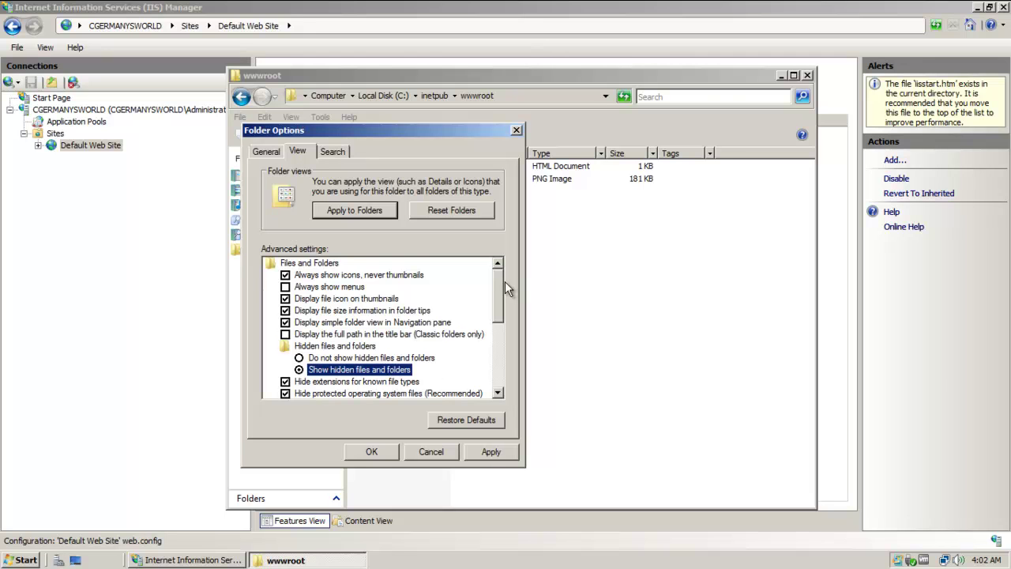
scroll(501, 296, down, 1)
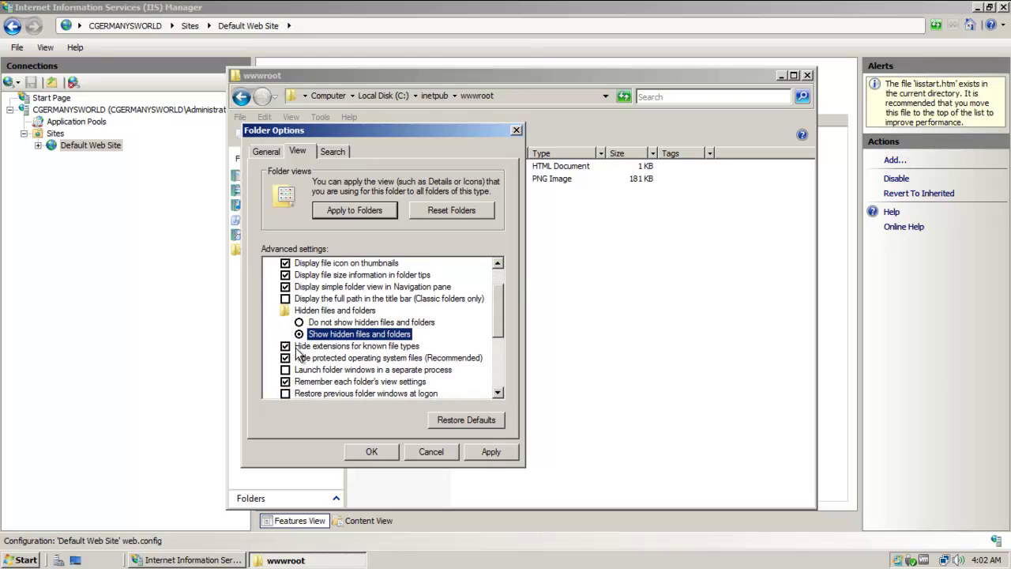
click(304, 354)
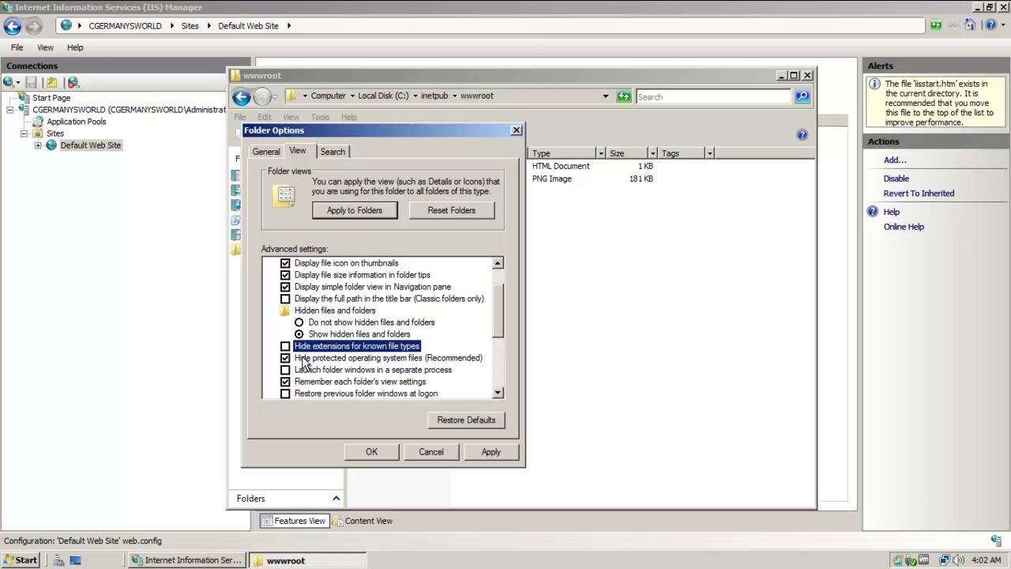
click(305, 359)
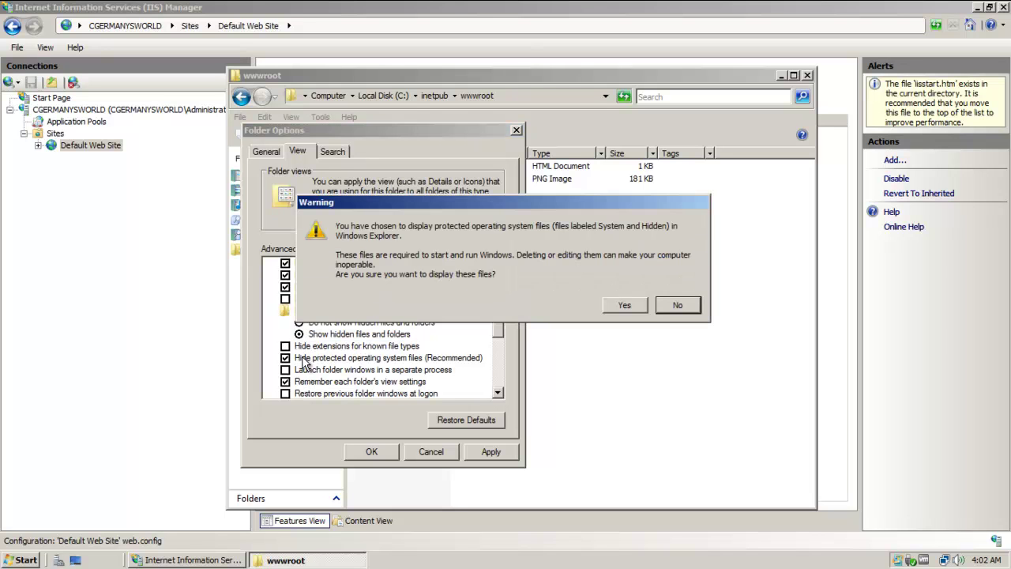
click(624, 306)
Turn off the Sharing Wizard and save the folder view settings.
scroll(495, 304, down, 4)
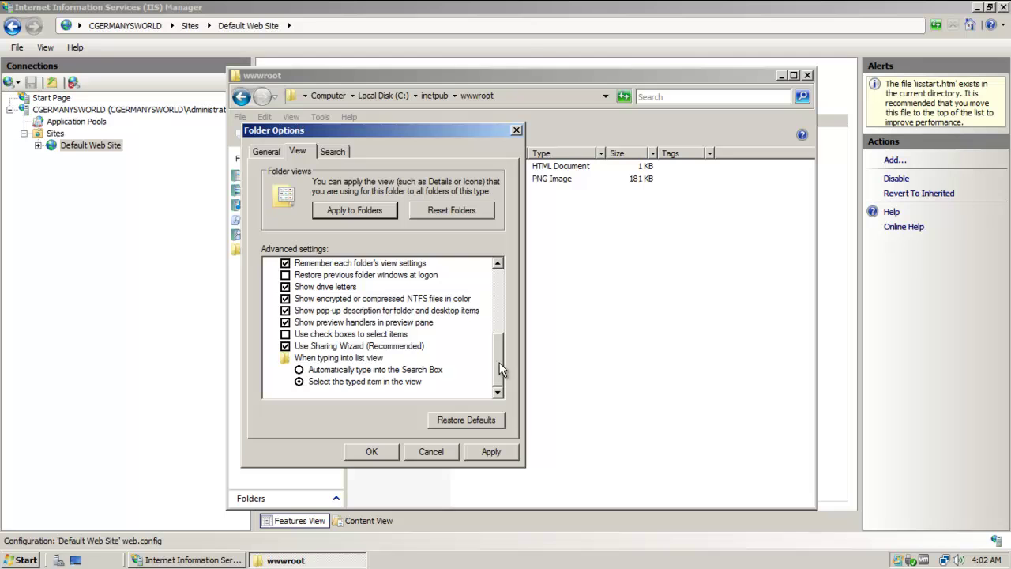
click(328, 347)
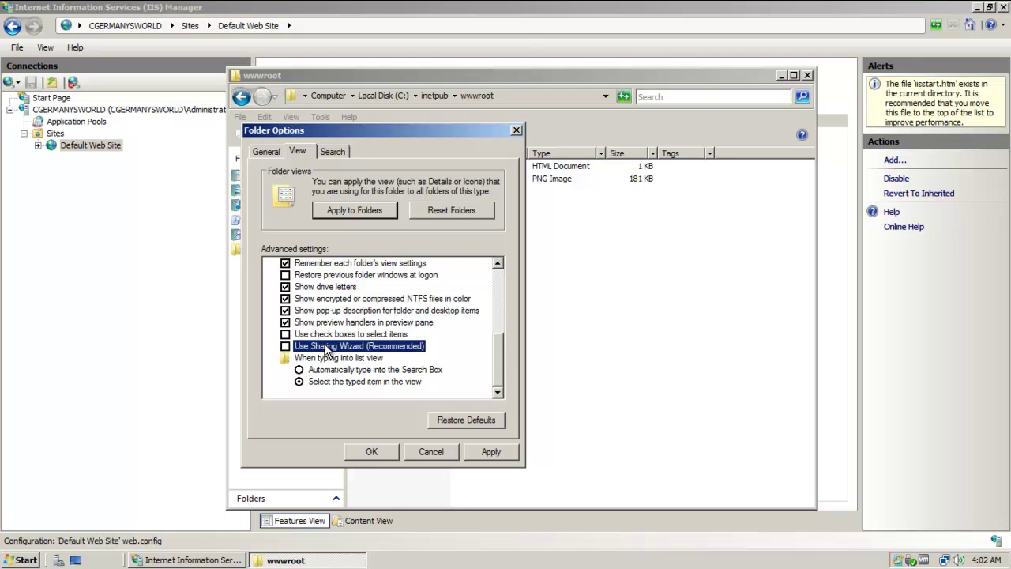
click(494, 454)
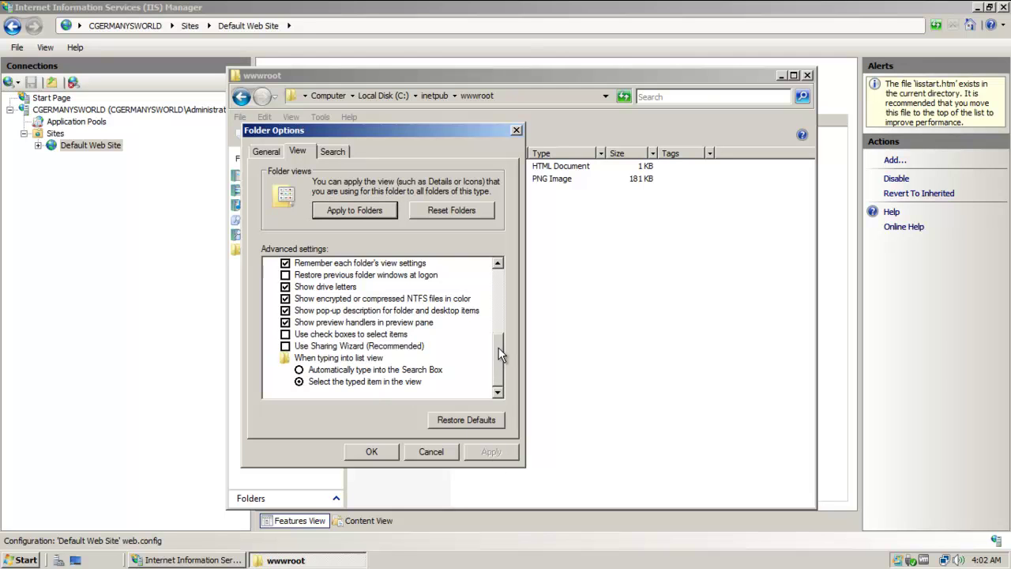
scroll(500, 308, up, 5)
click(387, 451)
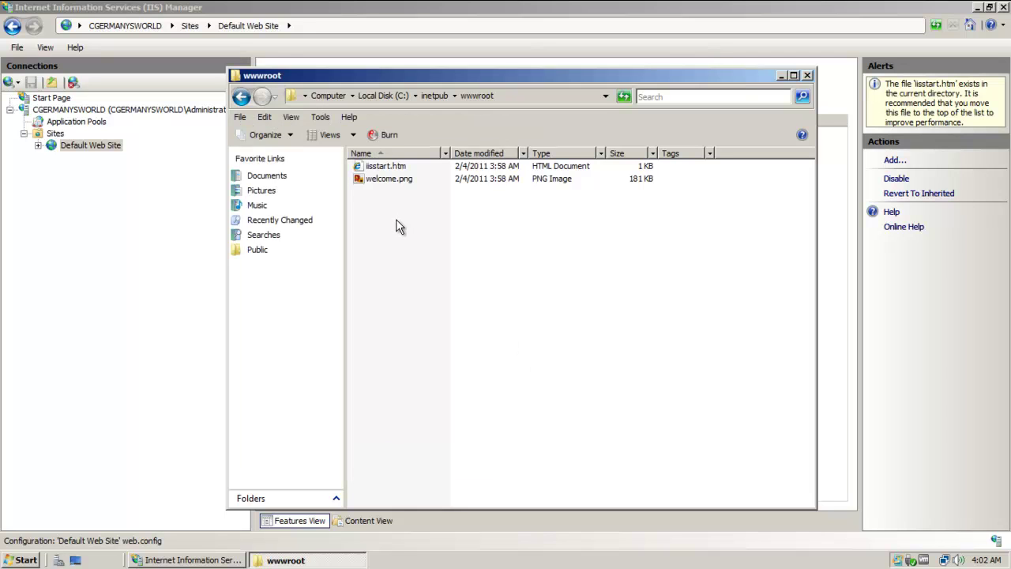
Rename iisstart.htm in wwwroot to index.html, accepting the extension-change warning.
right_click(389, 169)
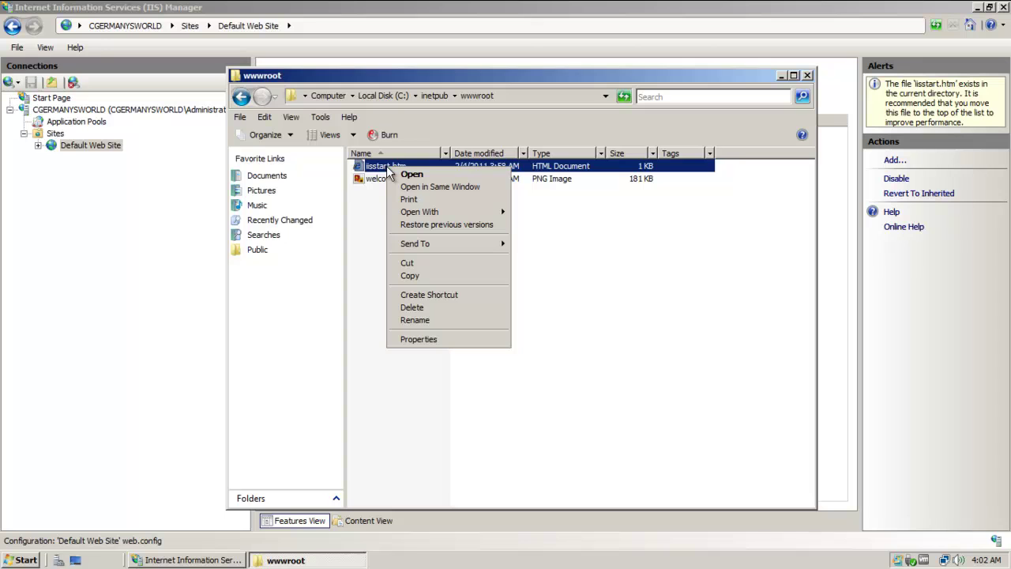
click(376, 205)
click(395, 169)
right_click(395, 169)
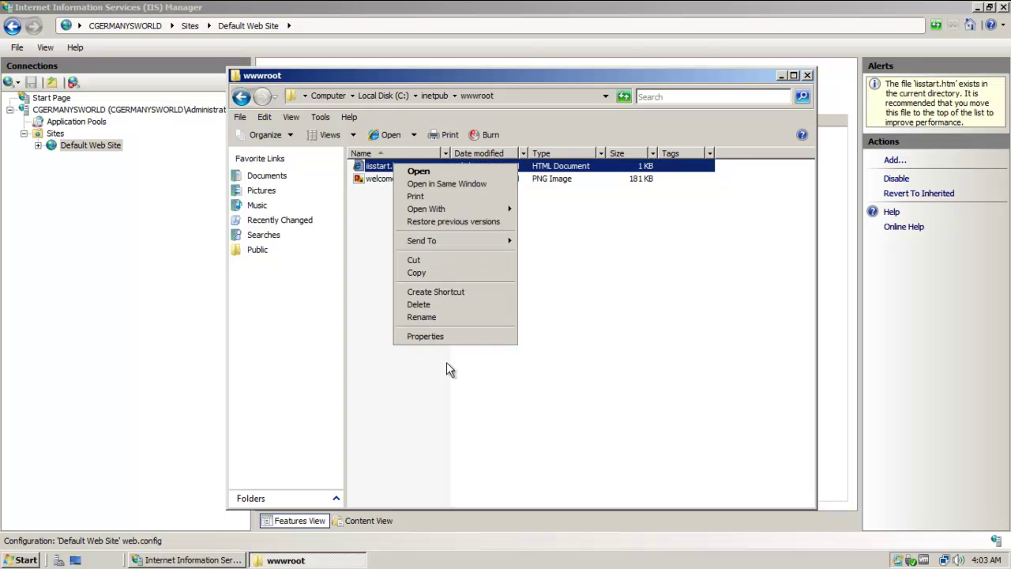
click(431, 317)
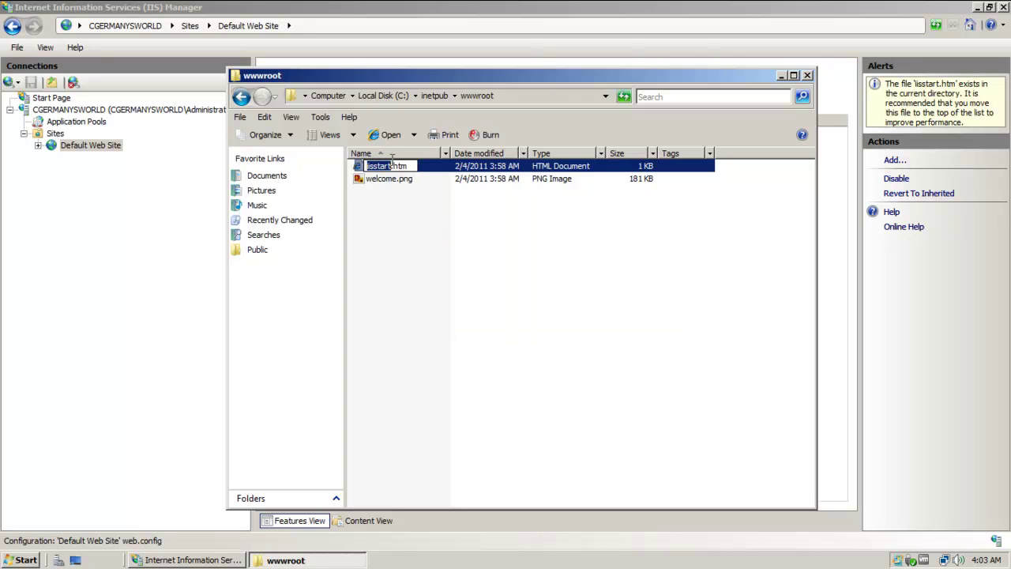
text(index.html)
key(Return)
click(560, 292)
drag(492, 257, 484, 257)
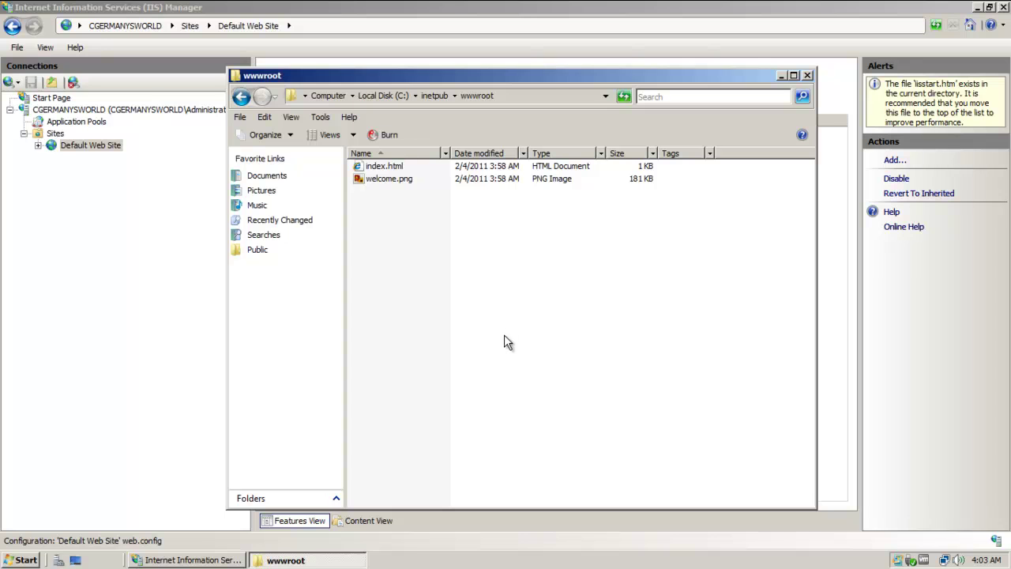
Move index.html above Default.htm, Default.asp and index.htm, then minimize IIS Manager.
click(93, 291)
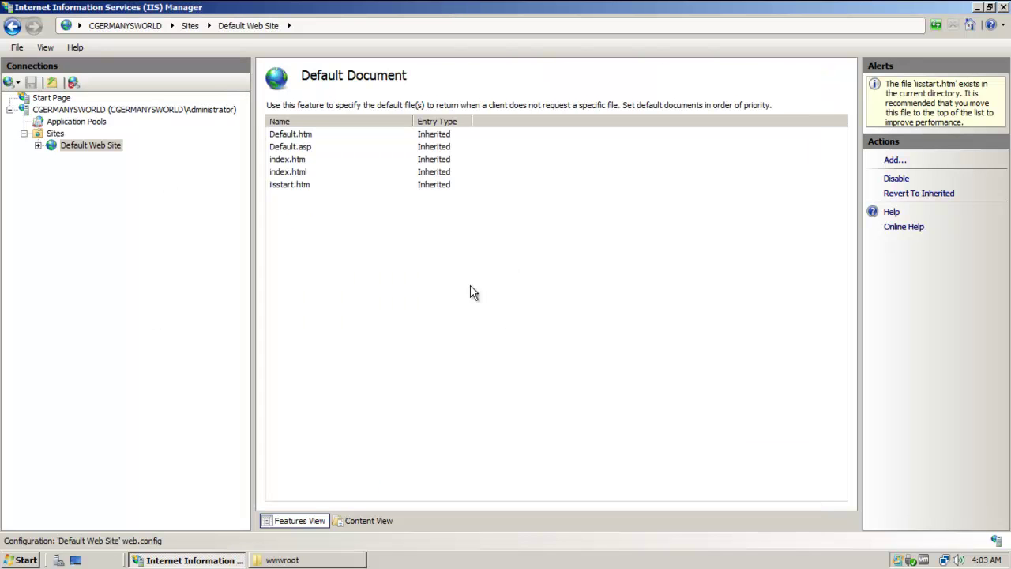
click(315, 134)
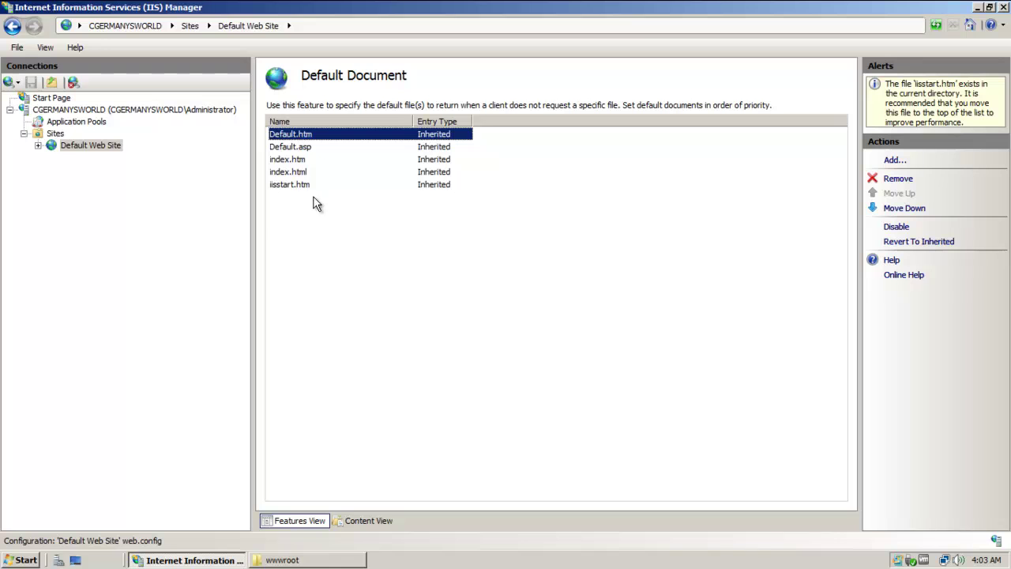
click(312, 174)
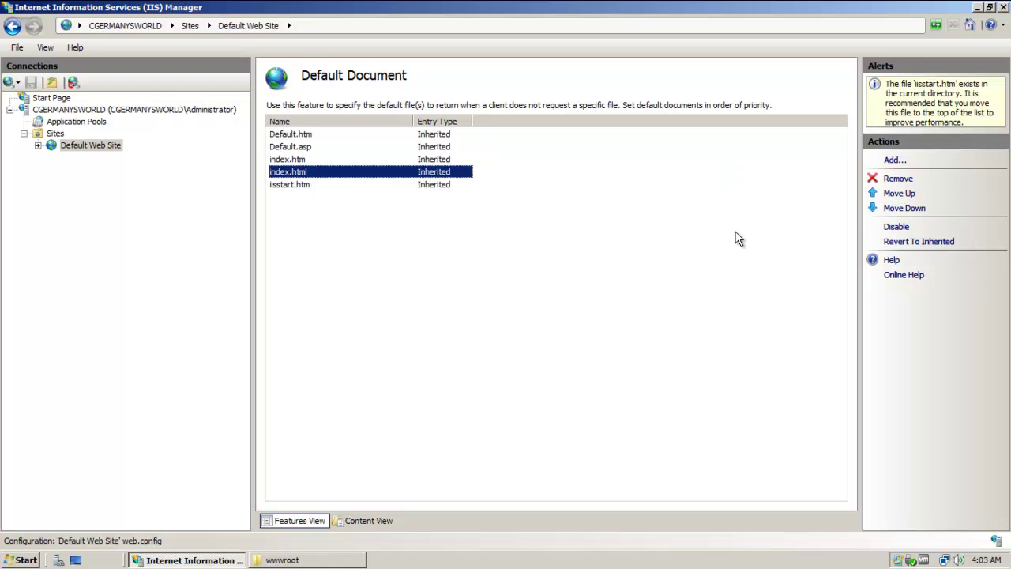
click(899, 194)
click(482, 328)
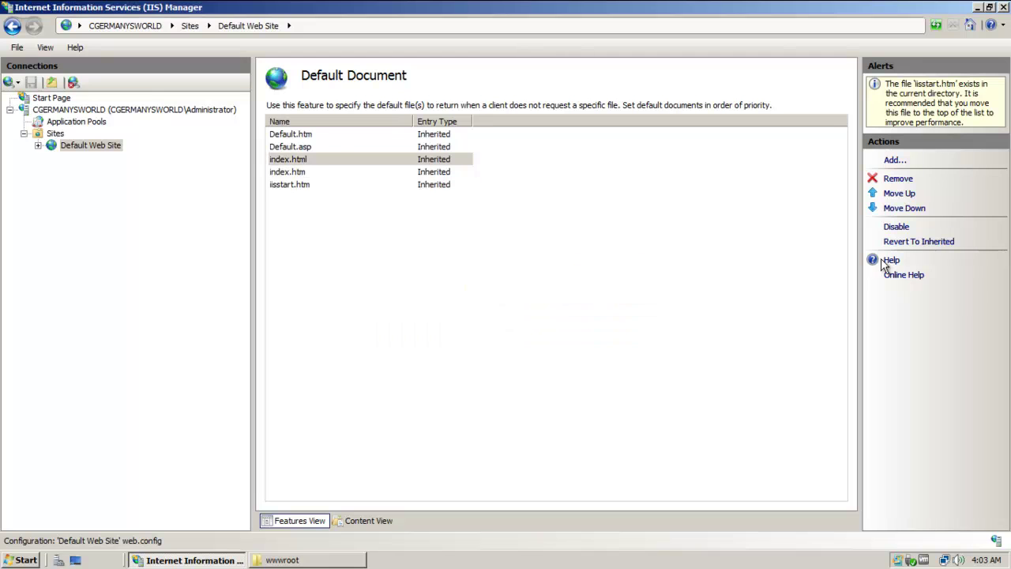
click(911, 197)
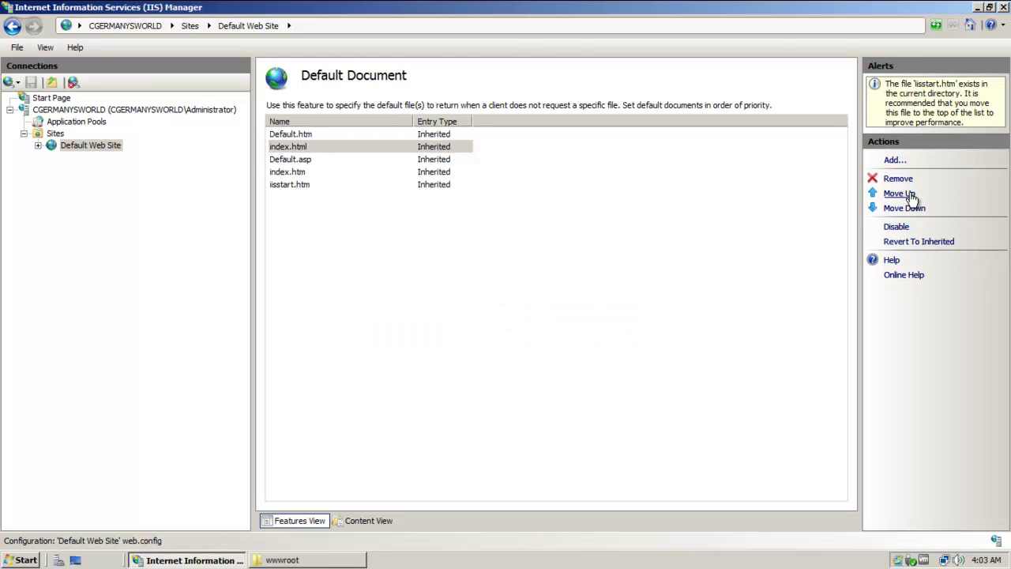
click(909, 198)
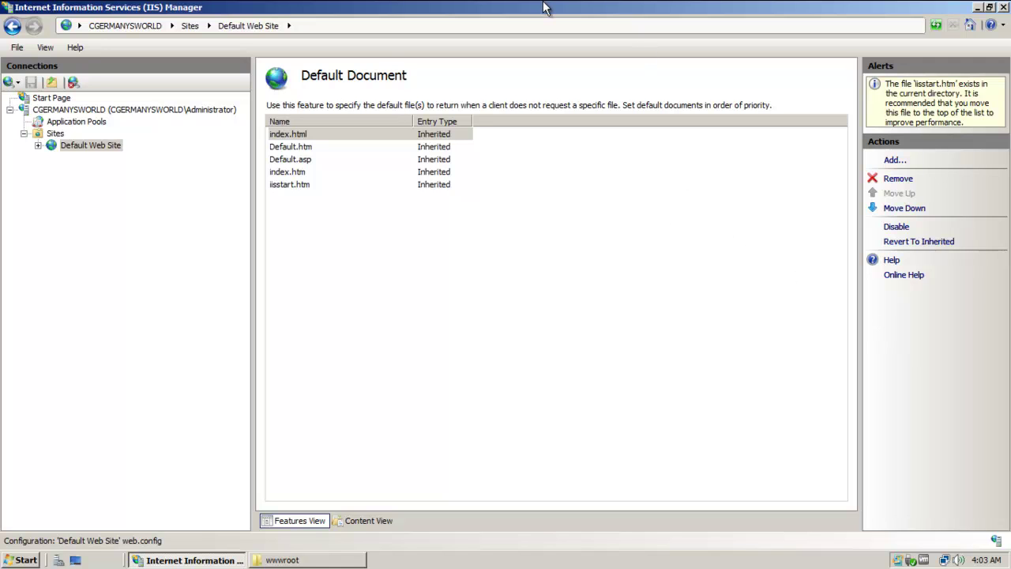
click(978, 7)
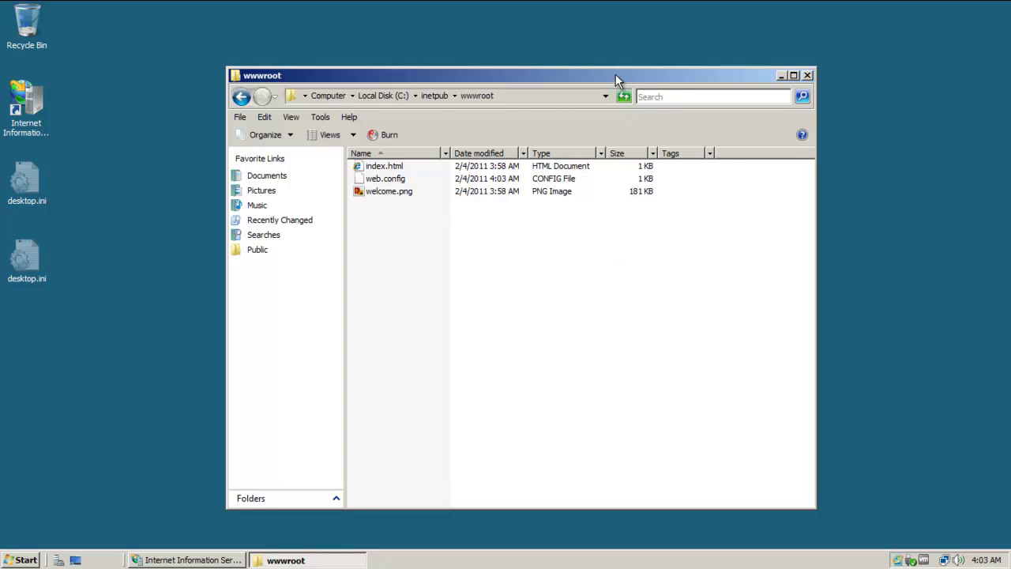
Select index.html in wwwroot, try Internet Explorer, and close it at the ESC warning.
drag(615, 76, 634, 51)
click(411, 143)
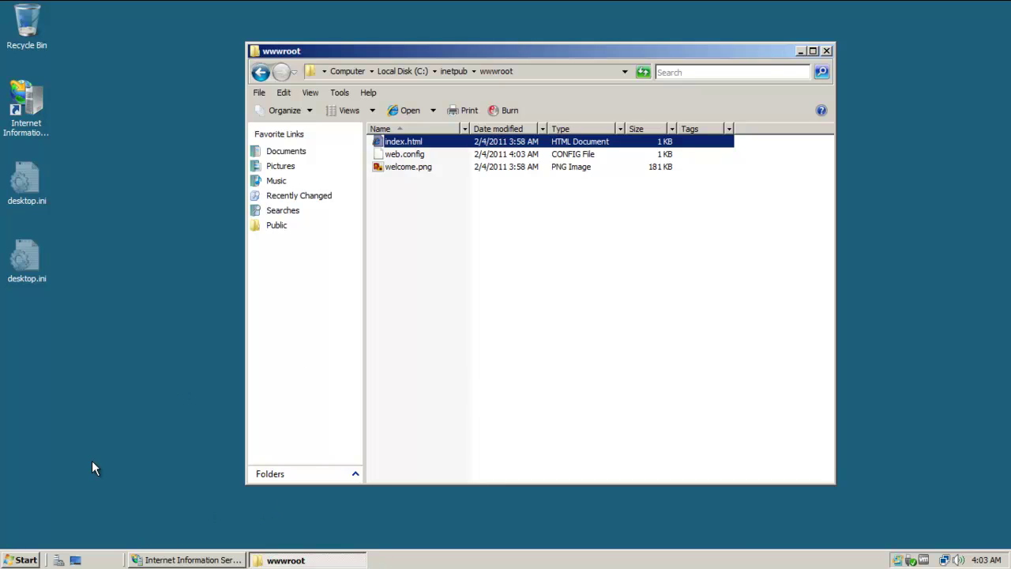
click(27, 561)
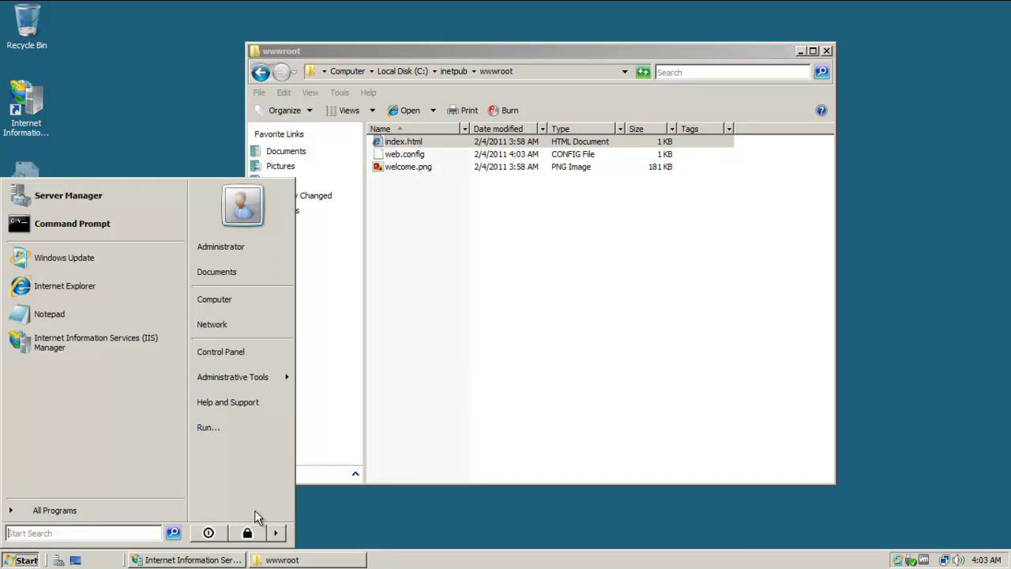
click(80, 291)
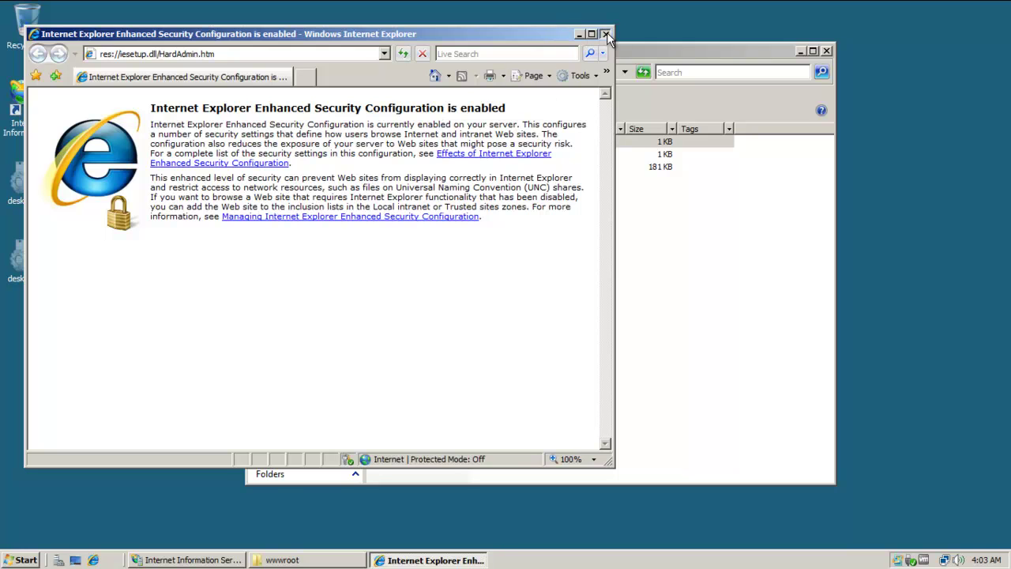
click(605, 34)
click(14, 561)
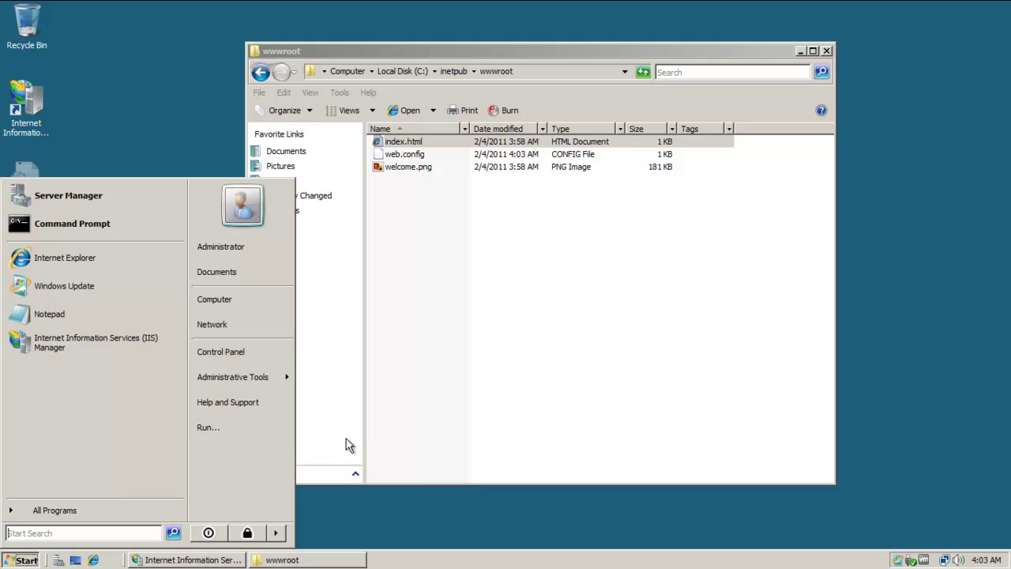
Show Programs and Features in a maximized Control Panel, listing VMware Tools as installed.
click(257, 353)
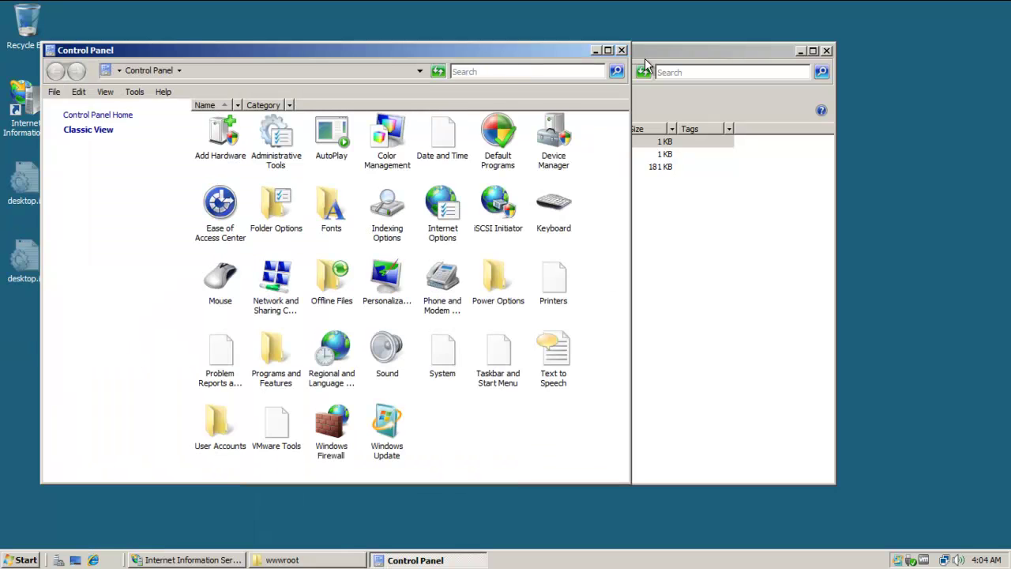
click(607, 49)
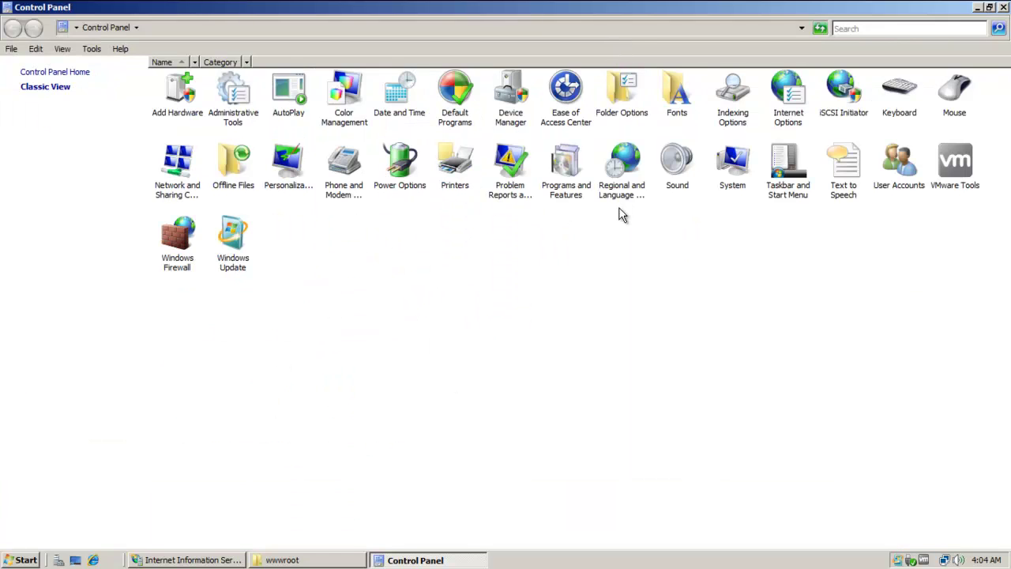
click(570, 185)
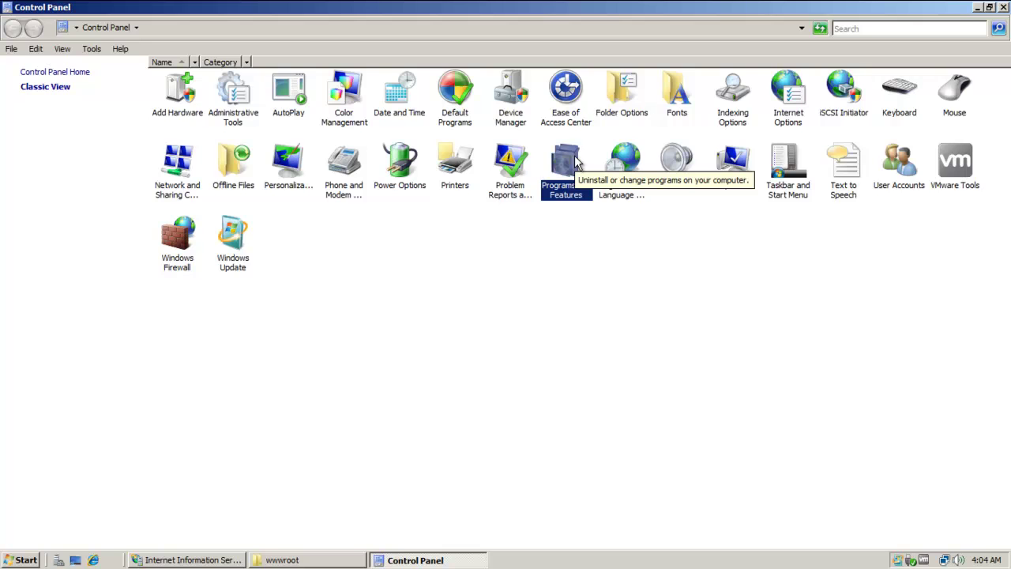
double_click(575, 161)
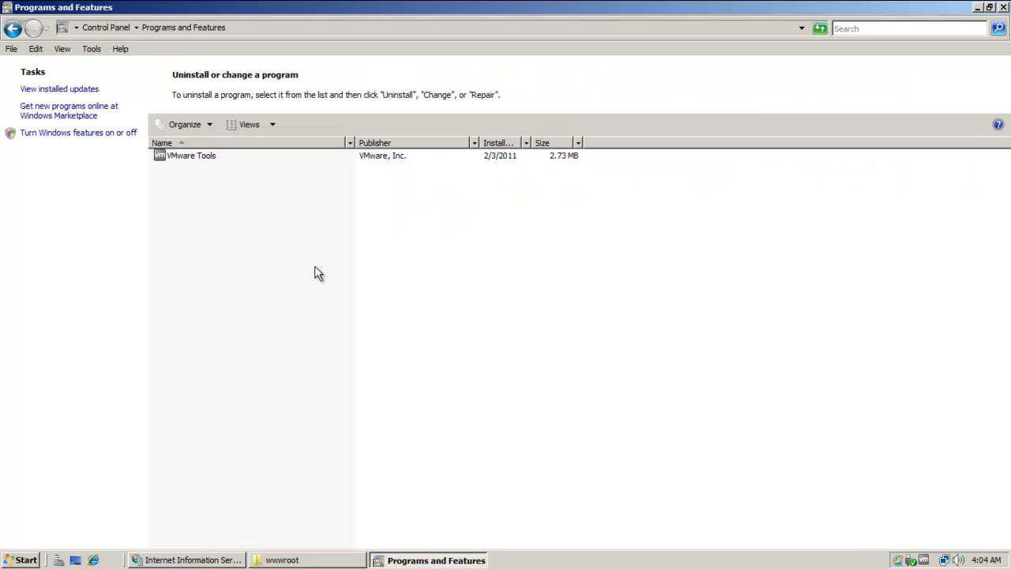
Set IE ESC to Off for Administrators and Users, then close Server Manager and Programs and Features.
click(109, 136)
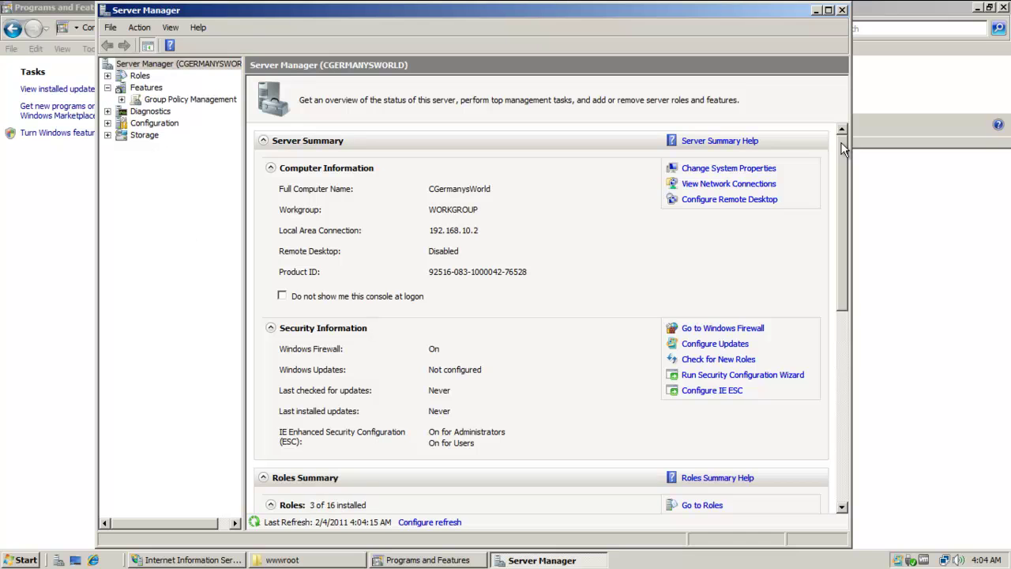
click(731, 397)
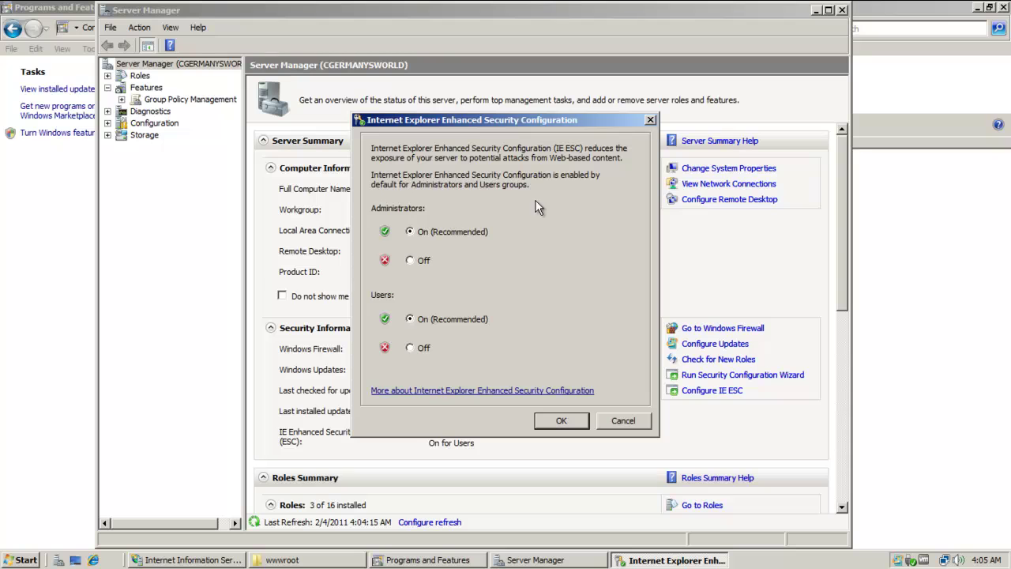
click(416, 264)
click(423, 348)
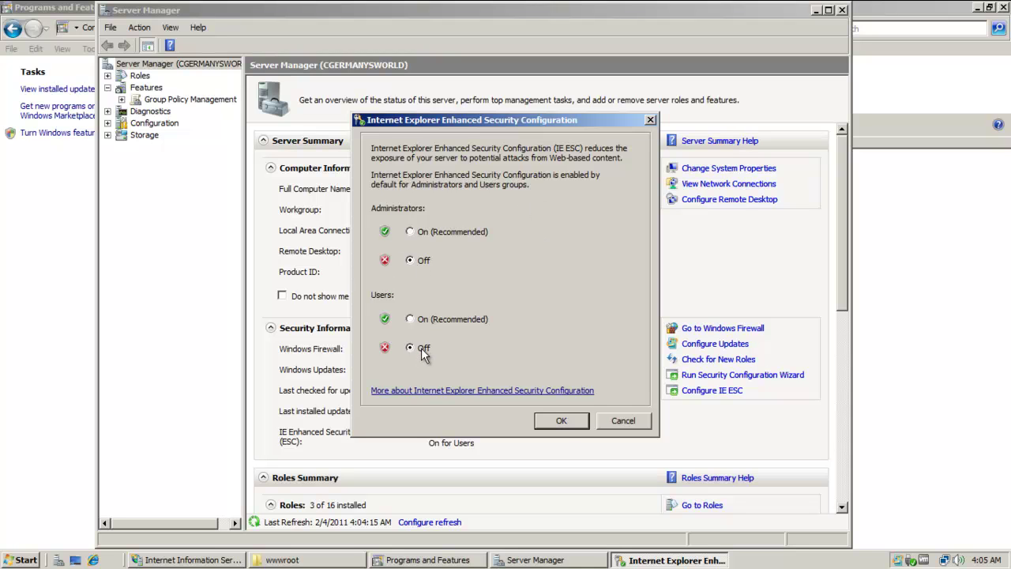
click(572, 421)
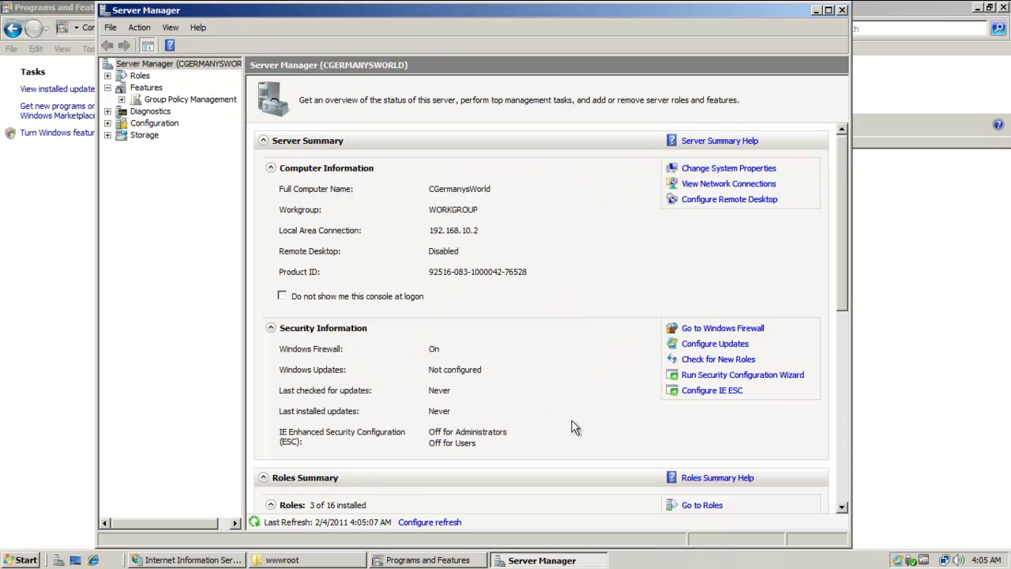
click(842, 10)
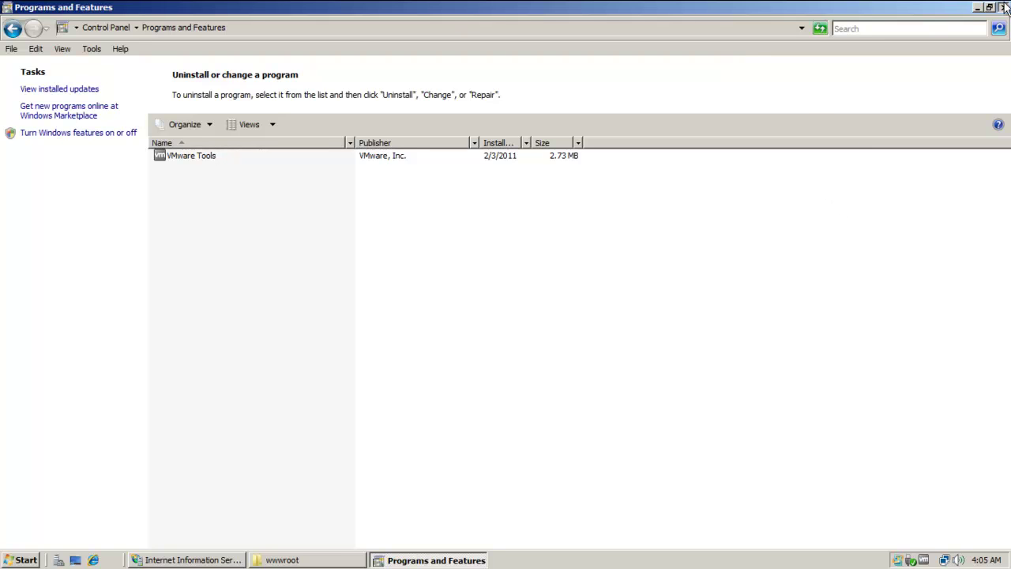
click(1004, 7)
click(93, 559)
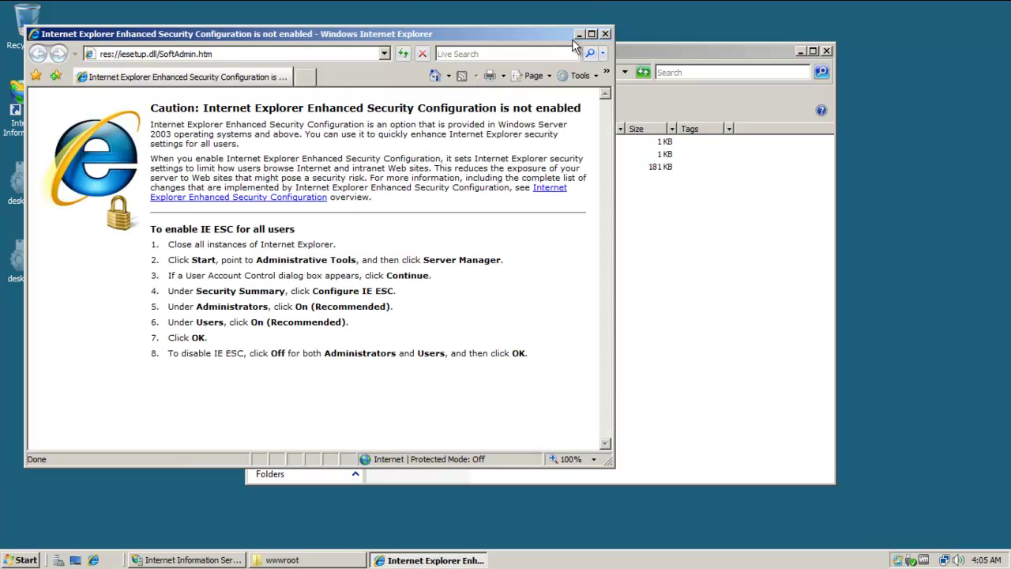
click(591, 34)
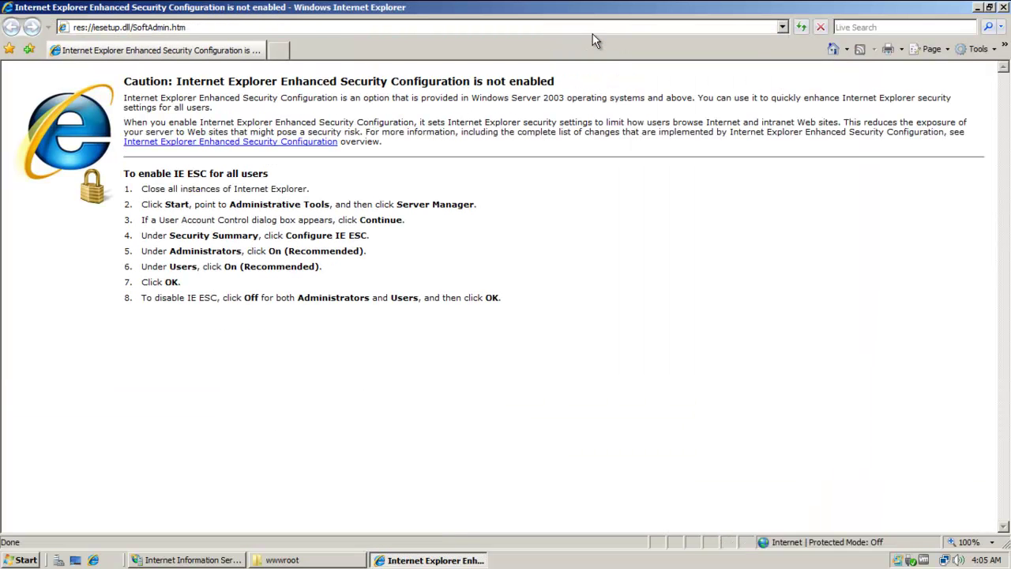
click(347, 30)
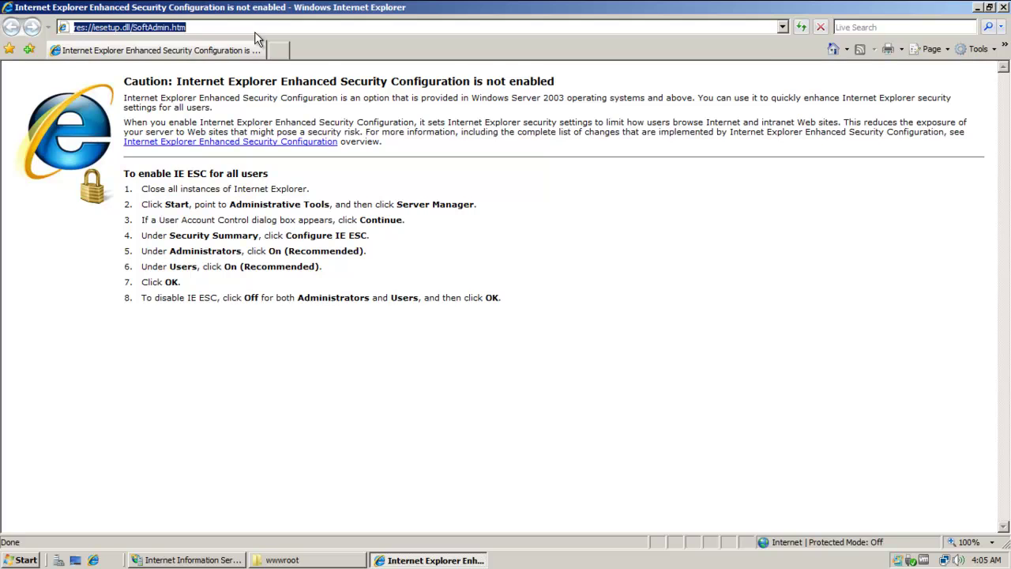
text(http)
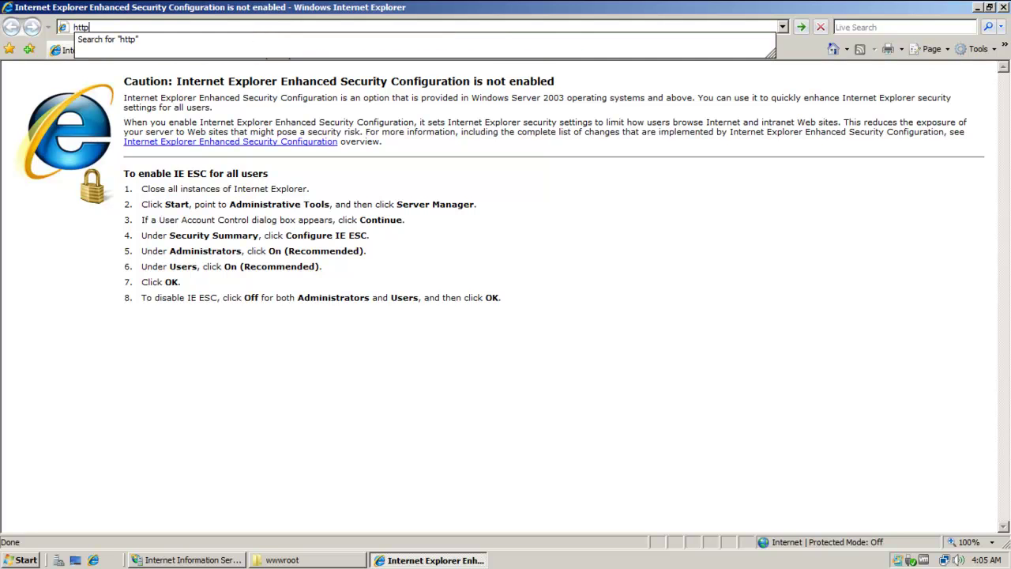
text(://)
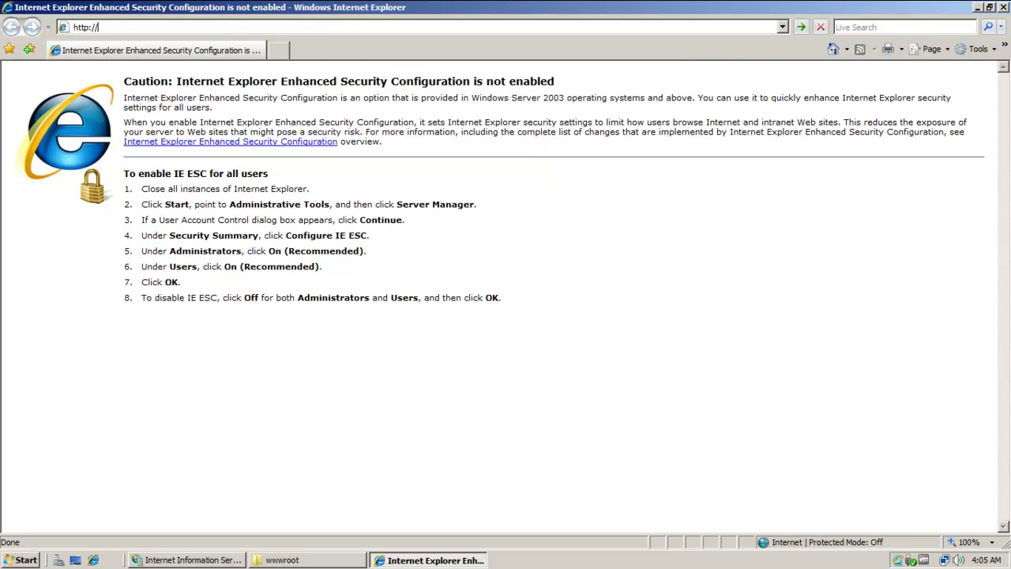
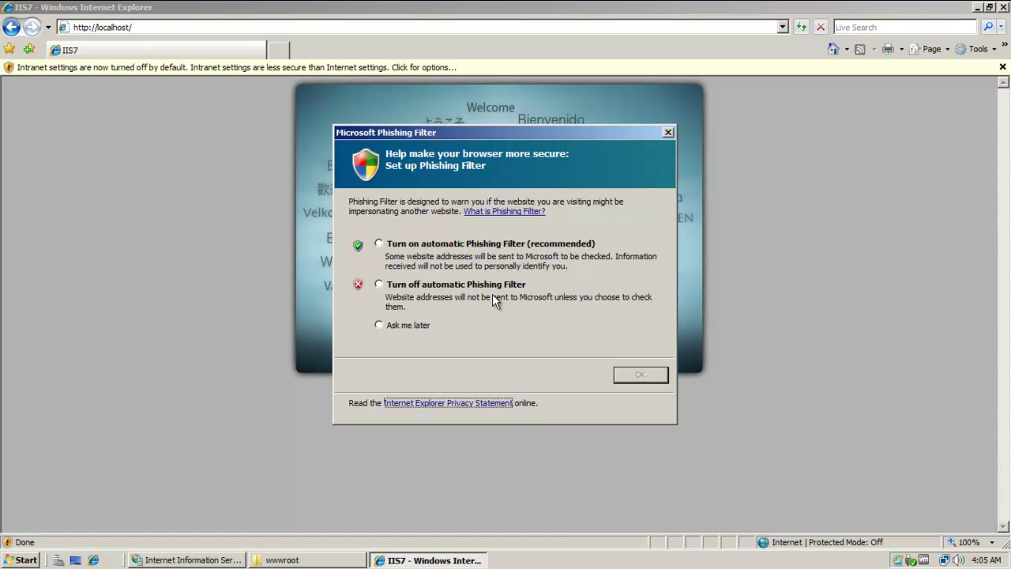
Dismiss the Phishing Filter and Information Bar prompts, enable Intranet Settings, then close Internet Explorer.
click(636, 377)
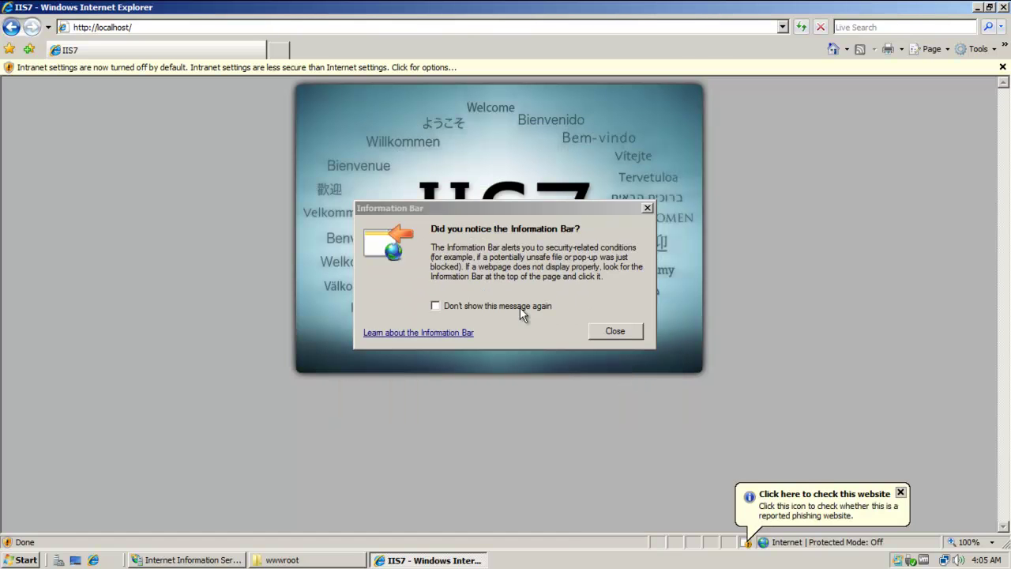
click(593, 333)
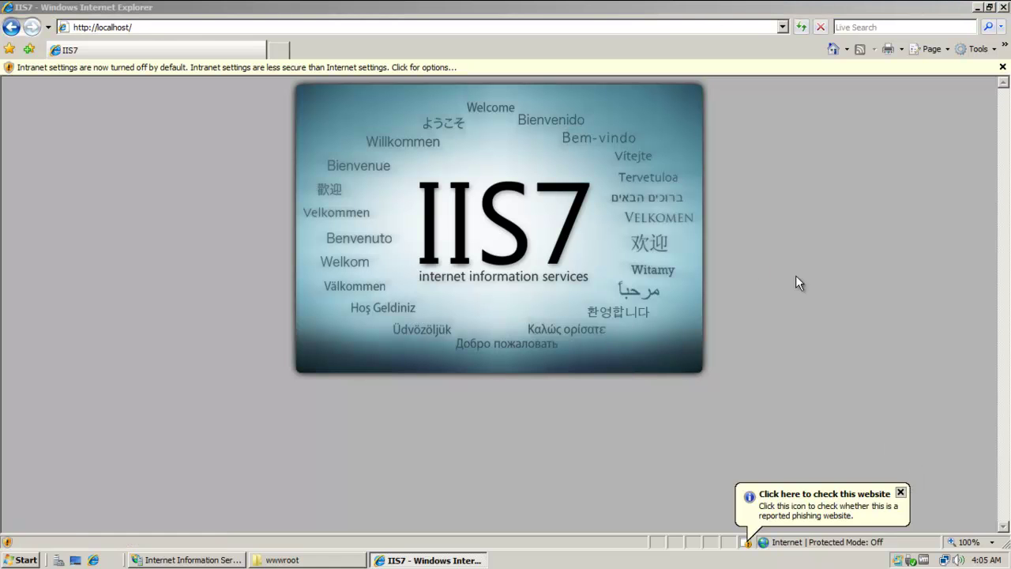
click(440, 71)
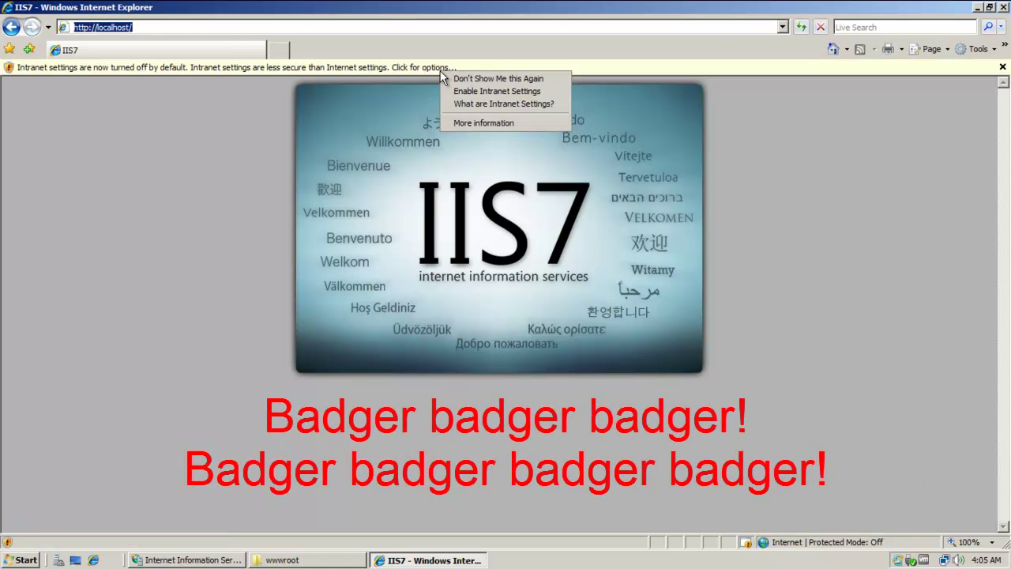
click(497, 91)
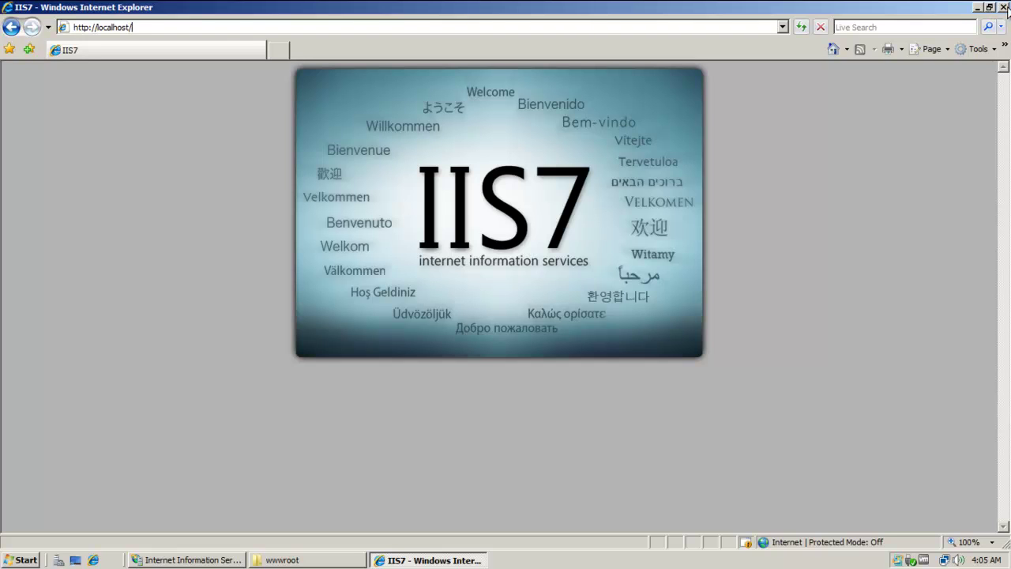
click(1005, 7)
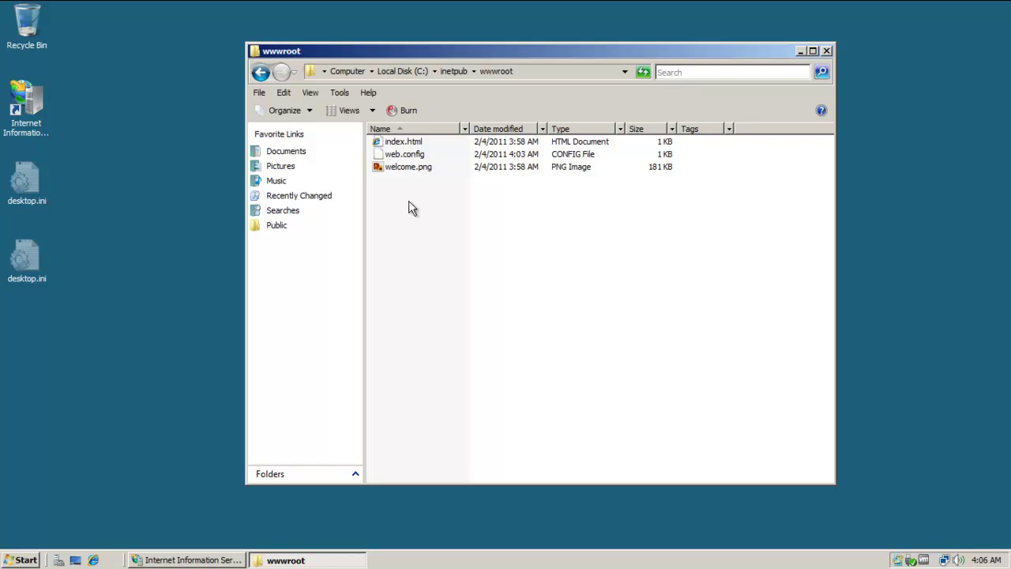
Open index.html from the wwwroot folder in Notepad using Open With.
right_click(415, 147)
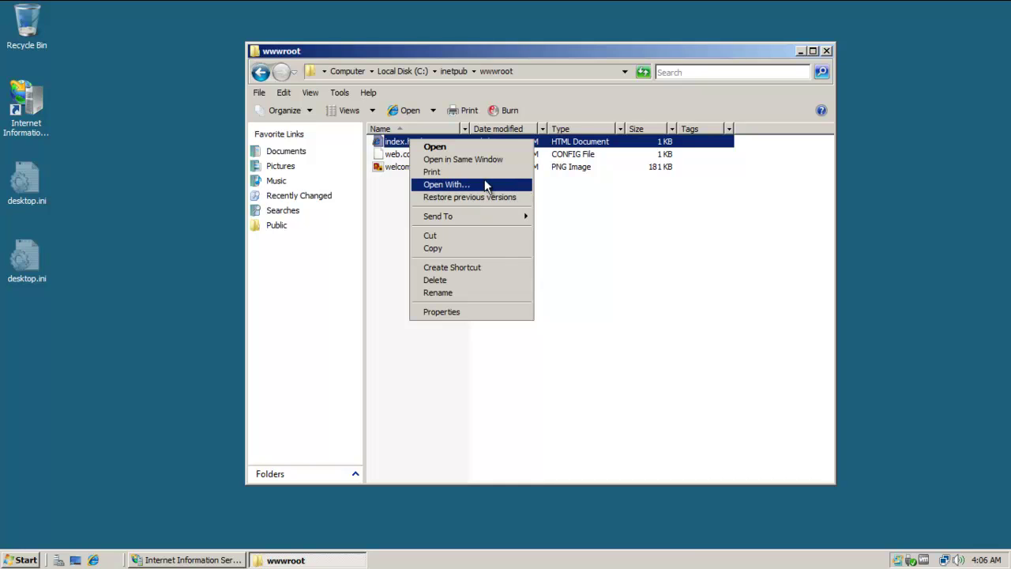
click(485, 185)
click(696, 230)
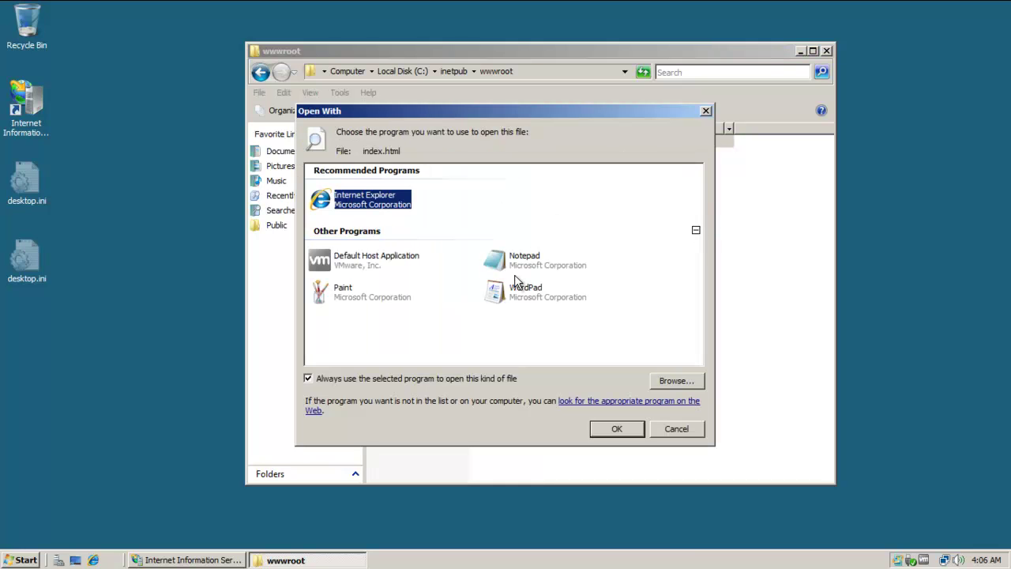
click(539, 264)
click(617, 428)
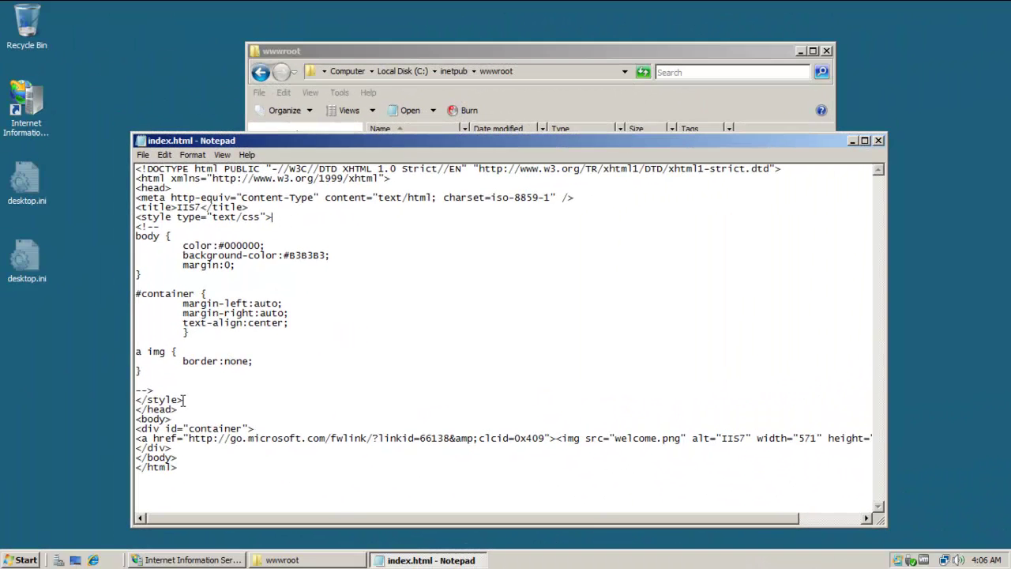
Delete the style block, retitle the page 'Yarrgh!' and give the body bgcolor 000000 with text ffffff.
drag(184, 400, 135, 217)
key(Delete)
double_click(188, 207)
text(Yarrgh!)
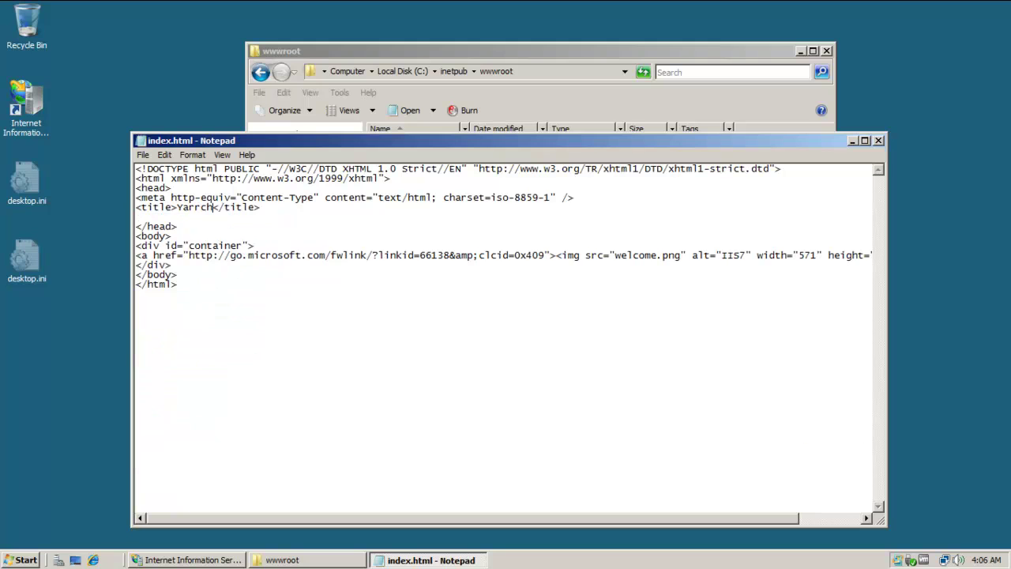
key(Down)
key(Down)
key(BackSpace)
text(bgcolor=::)
text(000000" text="ffffff)
Replace the container div with a centered Trebuchet MS size 5 'PIRATES!' heading.
drag(194, 258, 126, 240)
text(<br>)
key(Return)
key(Return)
key(Return)
text(<font face="Trebuchet MS" size="5">PIRATES!</font>)
key(Left)
key(Left)
key(Left)
key(Left)
key(Left)
key(Left)
key(Left)
text(PIRATES!)
key(Home)
key(Return)
key(Up)
text(<center>)
key(Down)
key(Down)
text(</center>)
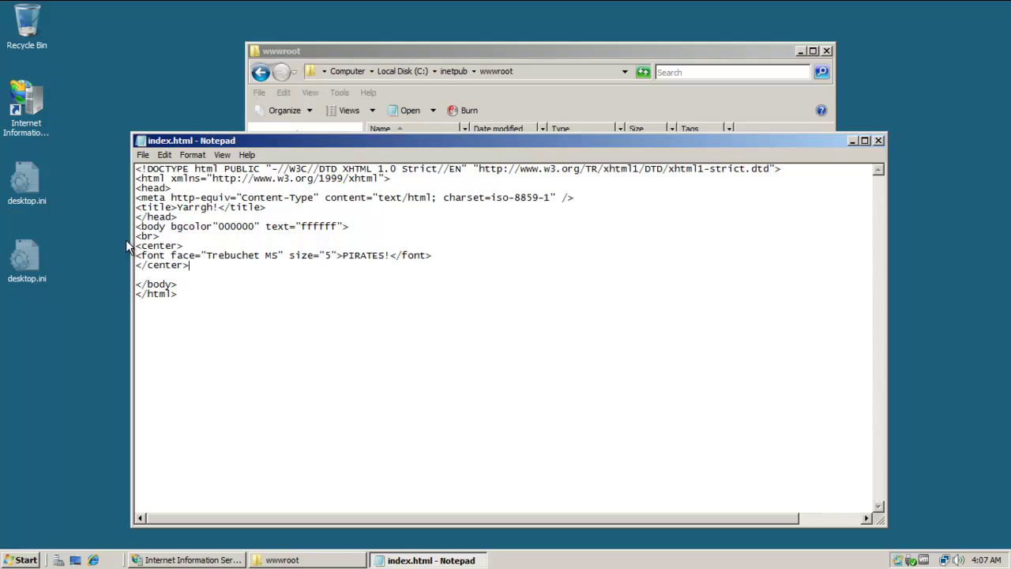
Add a 'Yarrgh!!!' subtitle line inside the centered block.
key(Home)
key(Return)
key(Up)
text(Yarrgh!!!)
key(Down)
key(Down)
key(Return)
key(Return)
key(Return)
key(Up)
key(Up)
key(Up)
text(<br><br>)
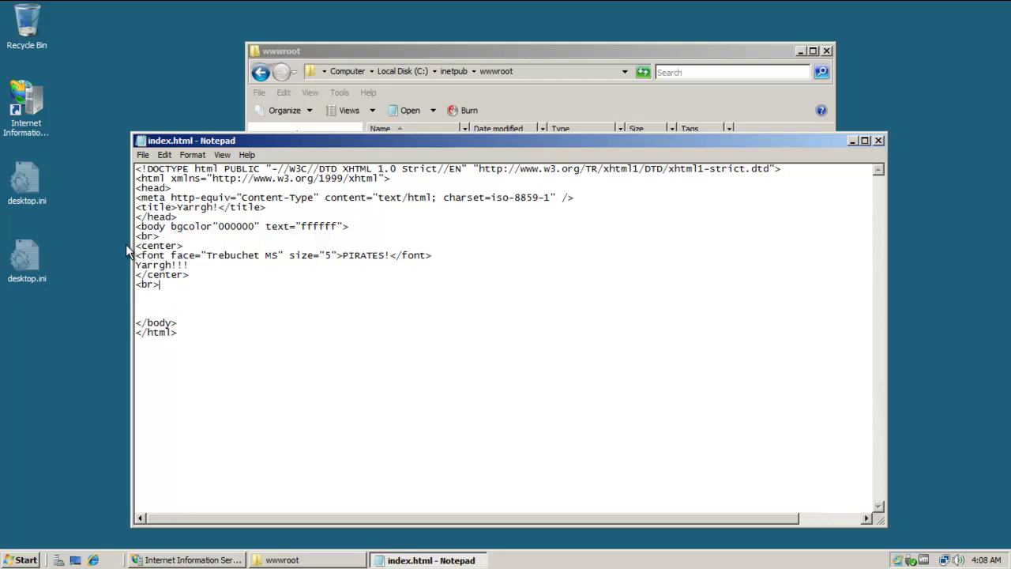
key(Left)
key(Left)
key(Left)
key(Left)
key(Return)
key(End)
key(Return)
text(<a href="")
key(Left)
text(http://www.networkingprogramming.com">)
key(Left)
key(Left)
key(Left)
key(Left)
text(VIDEOS)
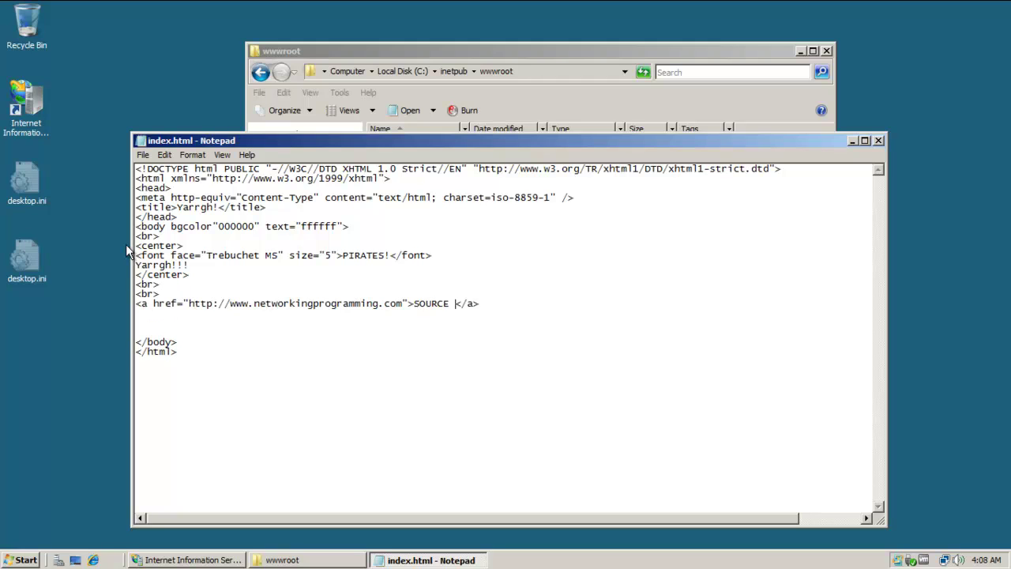
key(Down)
key(Down)
key(Down)
key(Up)
Add a table containing one empty row below the link.
text(<table>)
key(Return)
text(</table>)
key(Up)
key(End)
key(Return)
text(<tr>)
key(Return)
text(</tr>)
key(Up)
key(End)
key(Return)
Fill the row with three cells reading 'Arrrgh!', 'Vast' and 'Ye!'.
text(<td></td>)
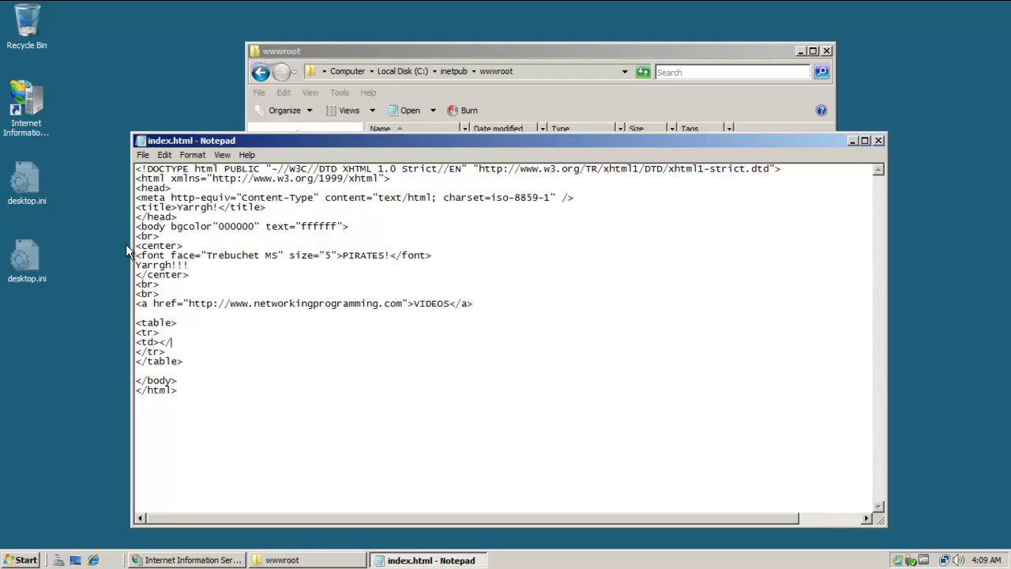
key(shift+Home)
key(ctrl+c)
key(End)
key(Return)
key(ctrl+v)
key(Return)
key(ctrl+v)
key(Up)
key(Up)
key(Left)
key(Left)
key(Left)
key(Left)
key(Left)
text(Arrrgh!)
key(Down)
key(Left)
key(Left)
key(Left)
key(Left)
key(Left)
text(Vast)
key(Down)
key(Left)
key(Left)
key(Left)
key(Left)
text(Ye!)
Make the PIRATES! font size 5 red and wrap the table in a white Callibri size 4 font.
key(alt+f)
text(size="5" color="red")
key(Down)
key(Down)
key(Down)
key(Down)
key(Down)
key(Down)
key(Return)
text(<font face="Callibri" size="4" color="white")
key(Left)
key(Left)
key(Left)
key(Left)
key(Left)
key(Left)
text(")
key(End)
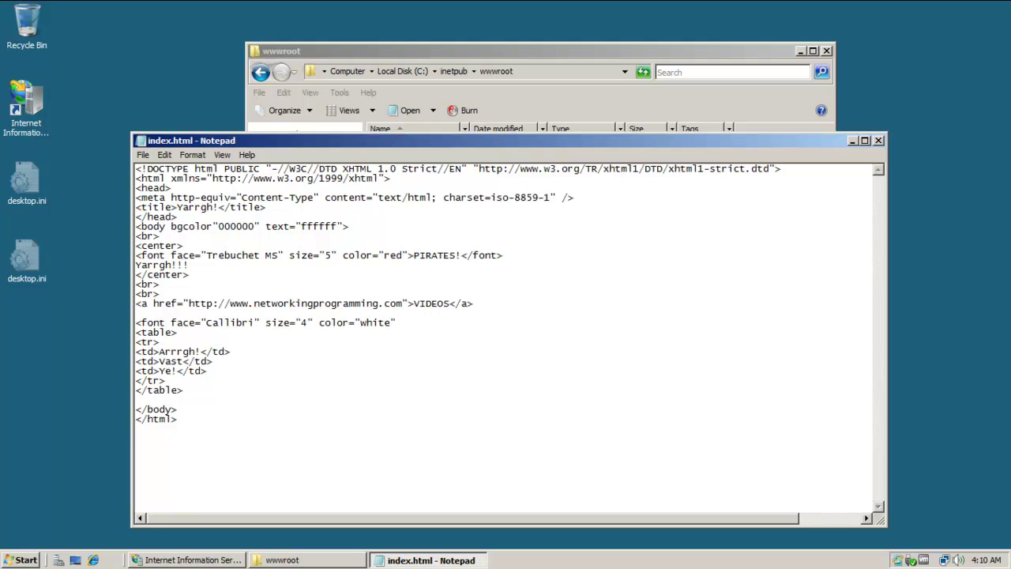
text(font>)
key(Return)
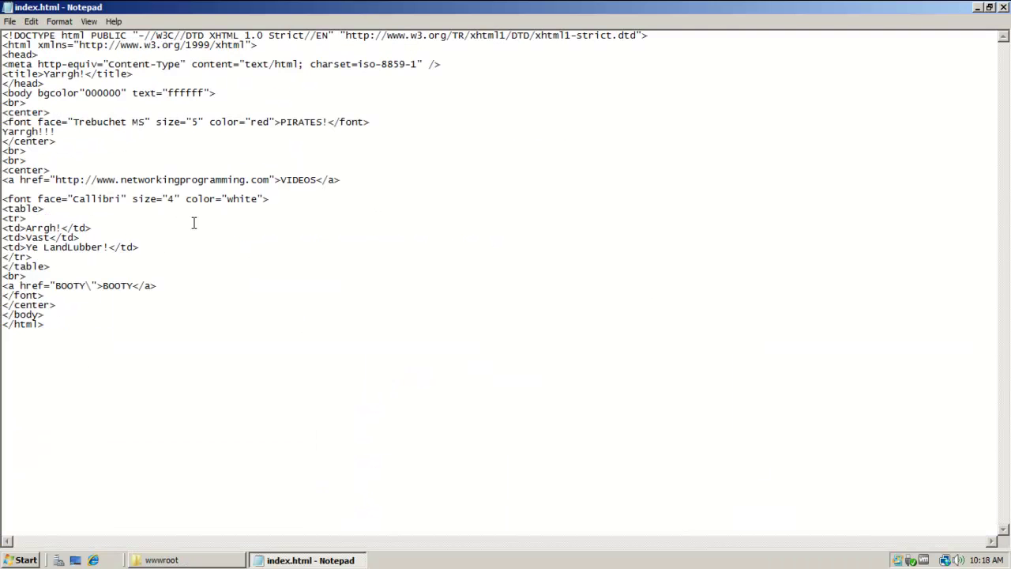
Rename the link text to 'NetworkingProgramming.com VIDEOS' and delete the BOOTY link line.
double_click(315, 180)
text(NetworkingProgramming.com VIDEOS)
drag(3, 295, 3, 286)
key(Delete)
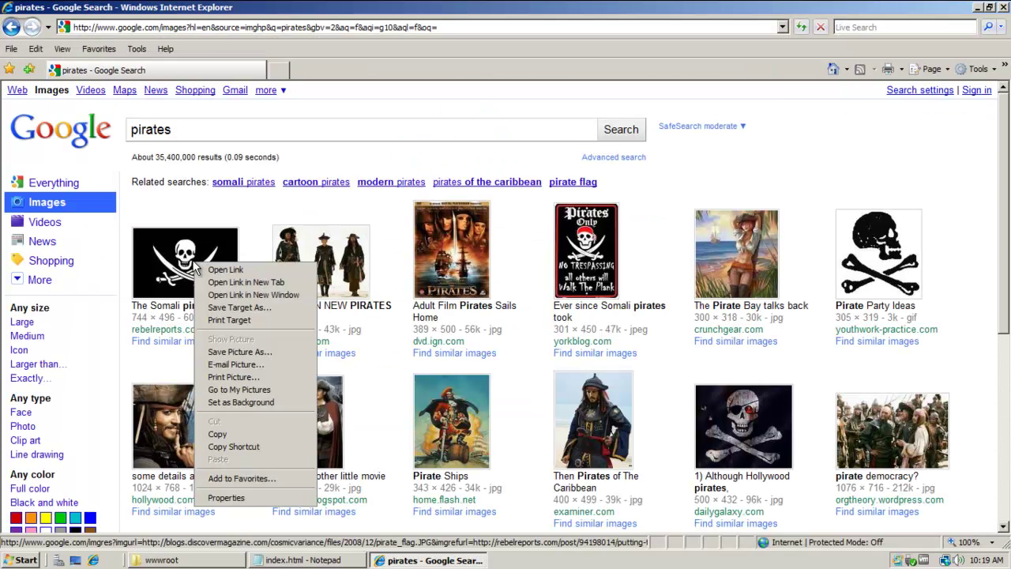
Save the pirate picture as 'pirate' into a new images folder under wwwroot.
click(222, 354)
right_click(198, 201)
mouse_move(237, 321)
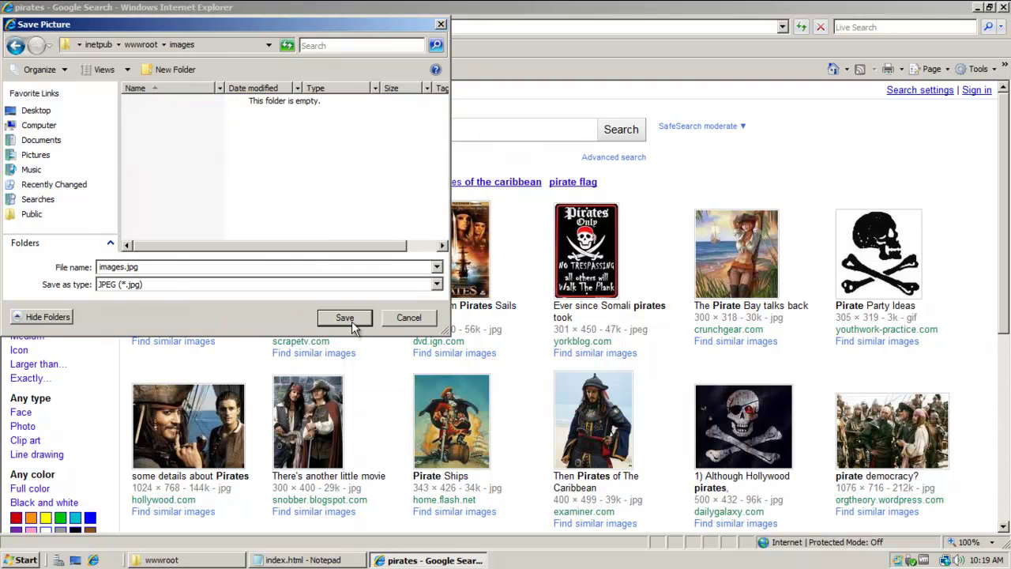
text(pirate)
click(346, 316)
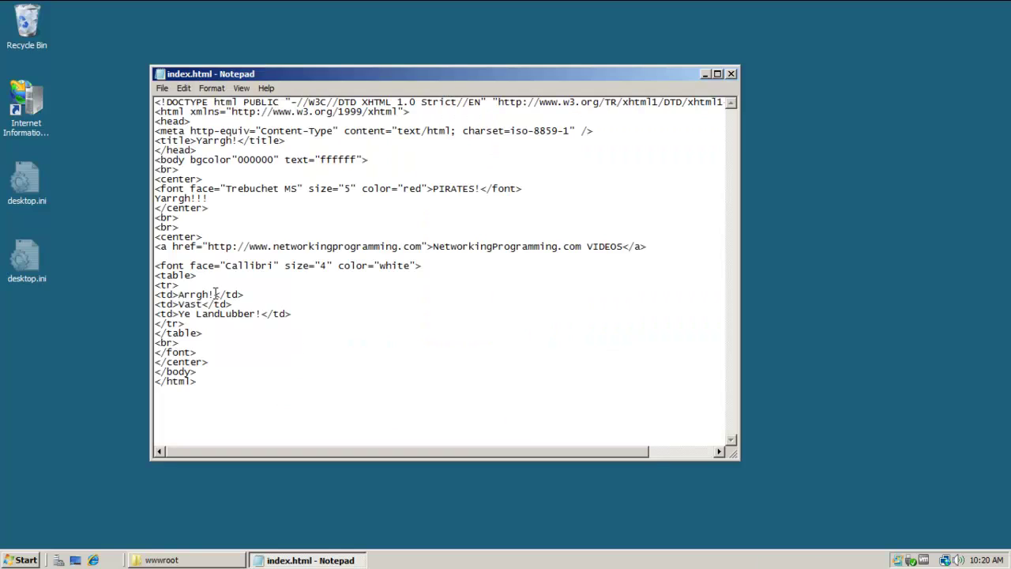
Replace the first cell's text with an images/Pirate1.jpg image tag, height and width 150.
double_click(196, 294)
text(<img src="")
key(Left)
text(images/pirates1.jpg)
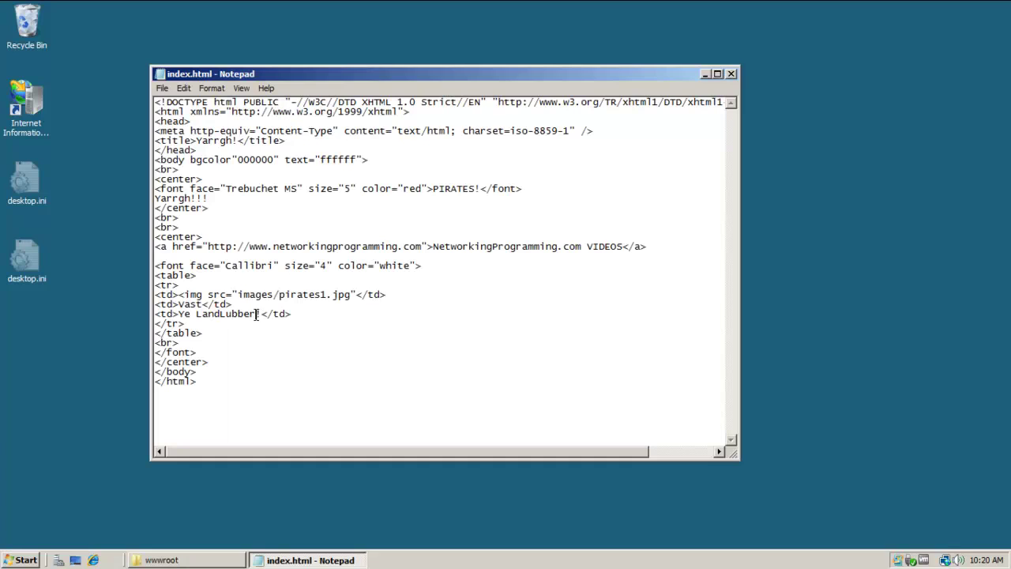
double_click(301, 294)
key(ctrl+v)
click(350, 294)
text(height="">)
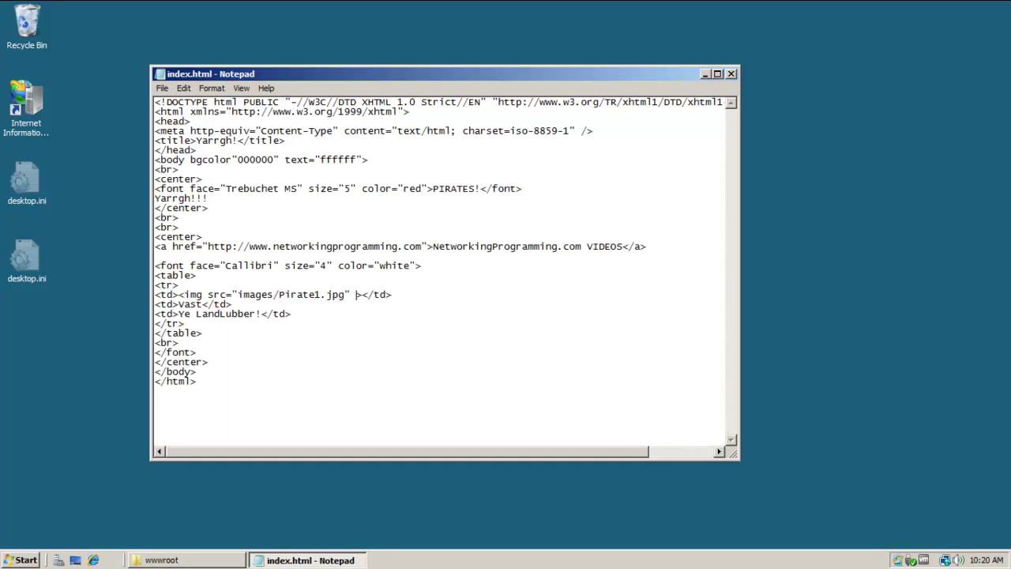
text(150)
key(Right)
text(width="150")
Copy that image tag into the Vast and Ye LandLubber! cells, then preview the page.
drag(508, 294, 178, 294)
key(ctrl+c)
double_click(190, 304)
key(ctrl+v)
drag(261, 315, 179, 315)
key(ctrl+v)
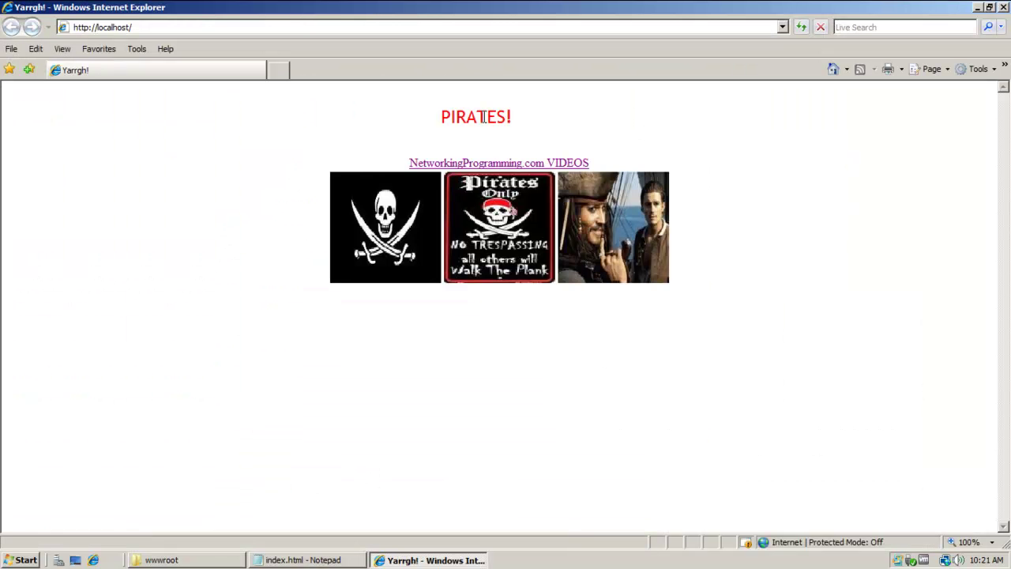
click(490, 163)
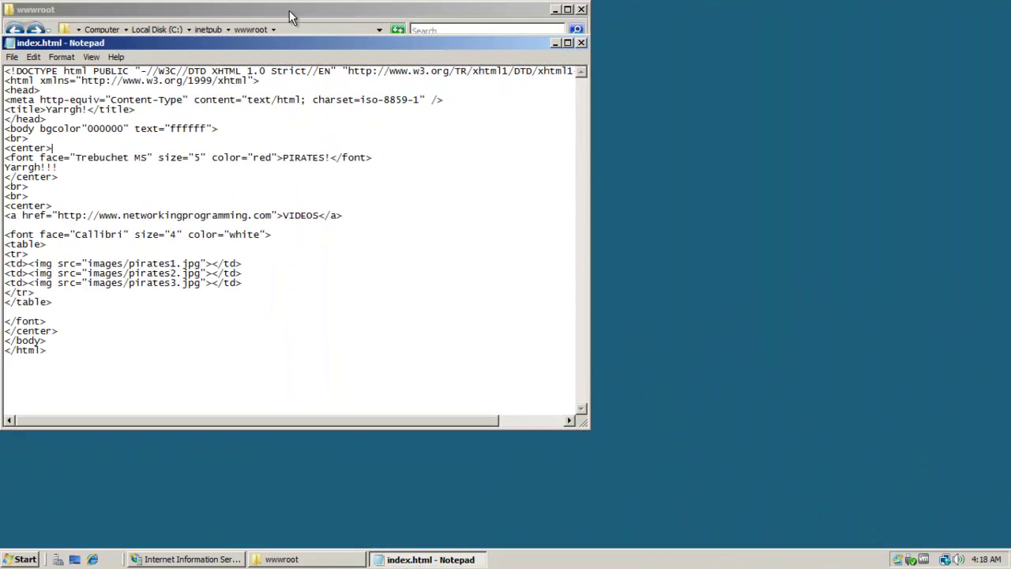
Create a new DATA folder in wwwroot and open it.
drag(290, 16, 440, 82)
right_click(376, 290)
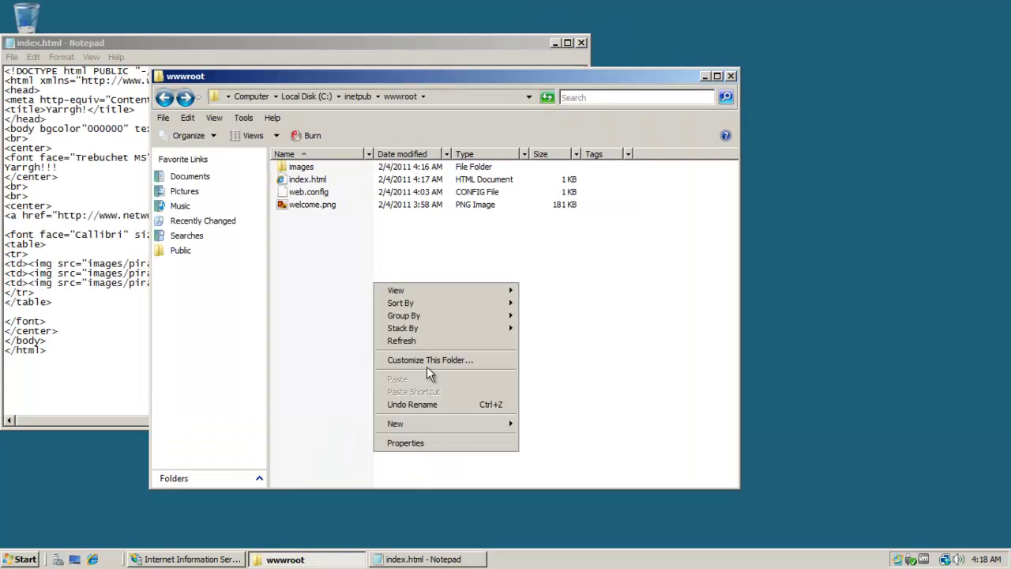
mouse_move(459, 427)
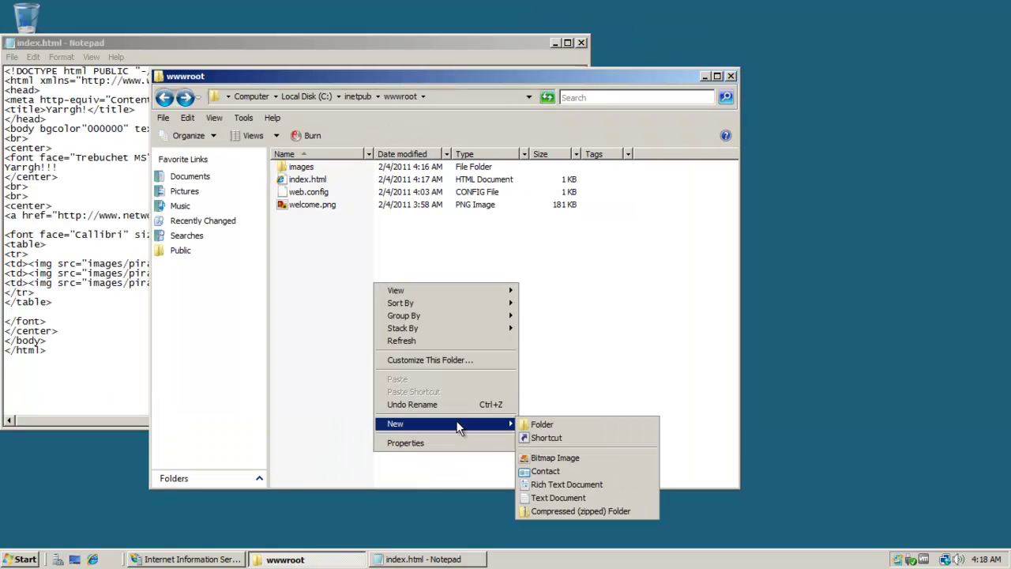
click(533, 426)
text(DATA)
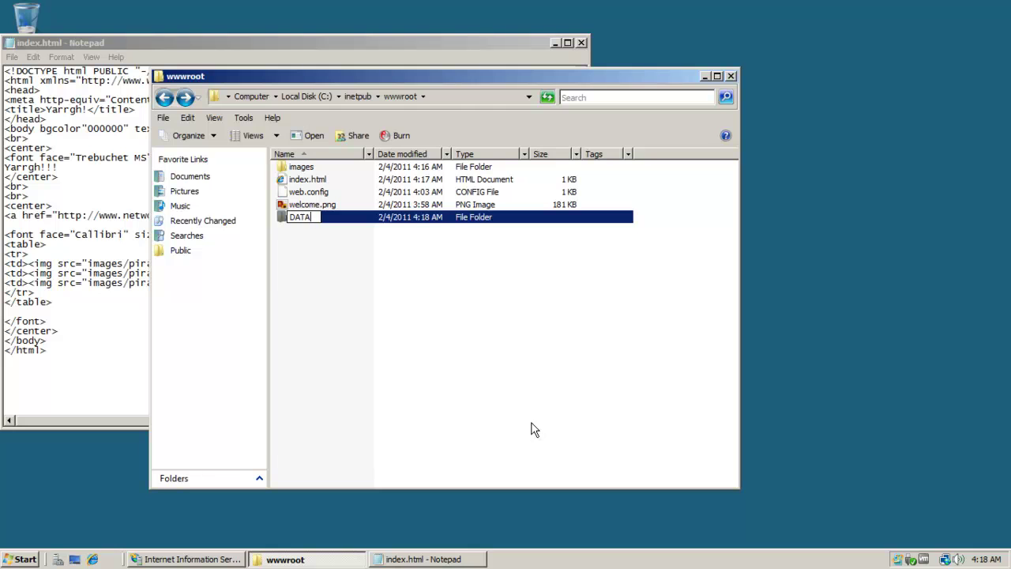
key(Return)
right_click(468, 360)
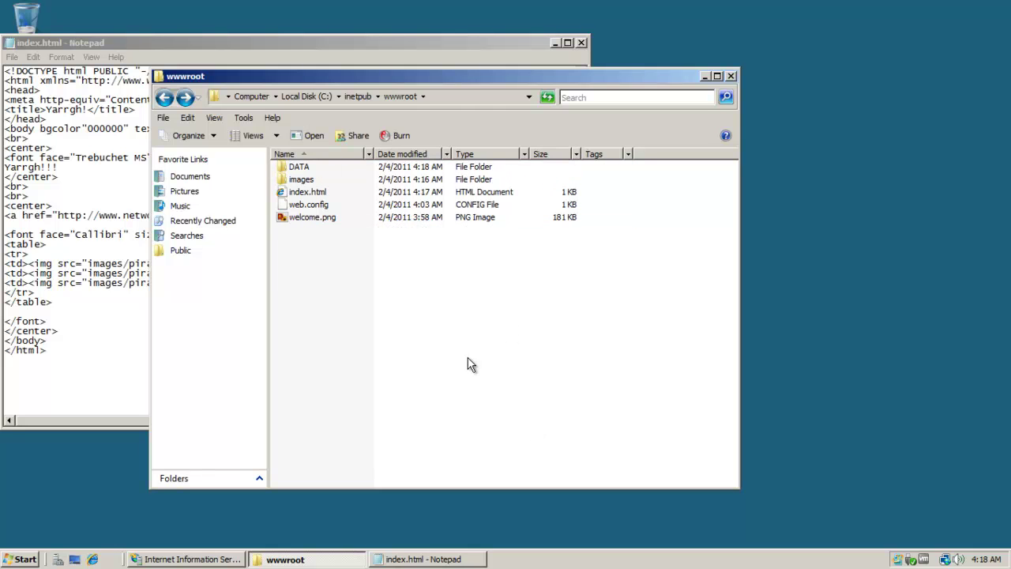
click(354, 288)
double_click(299, 168)
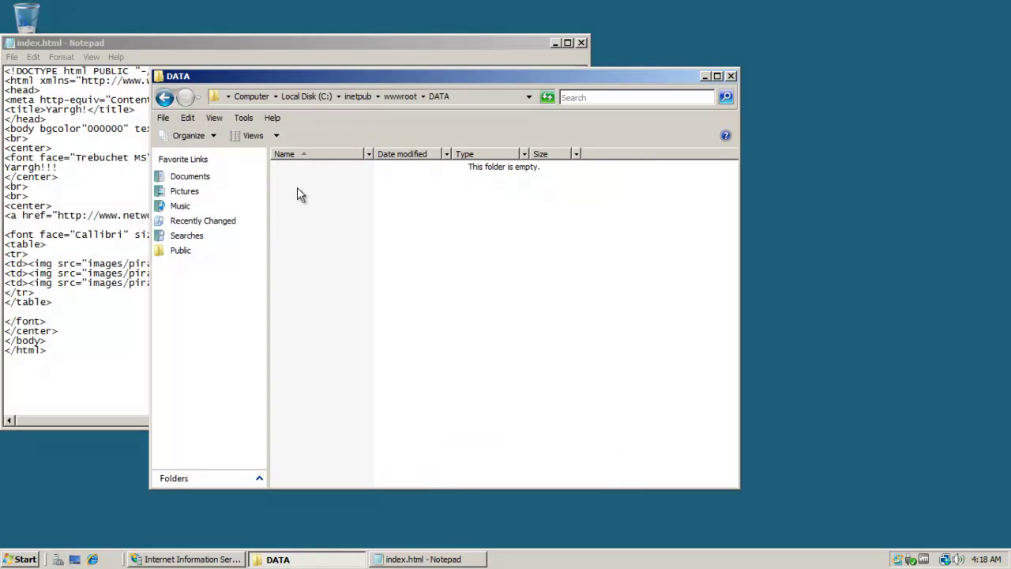
click(165, 97)
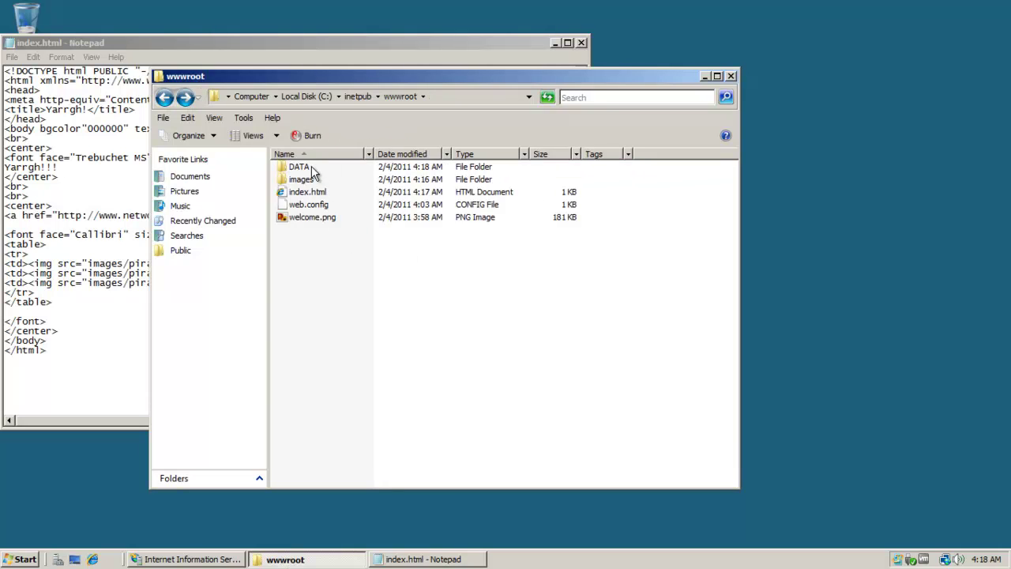
double_click(313, 168)
Create empty text files Treasure, Booty! and Secrets inside DATA.
right_click(336, 220)
mouse_move(429, 358)
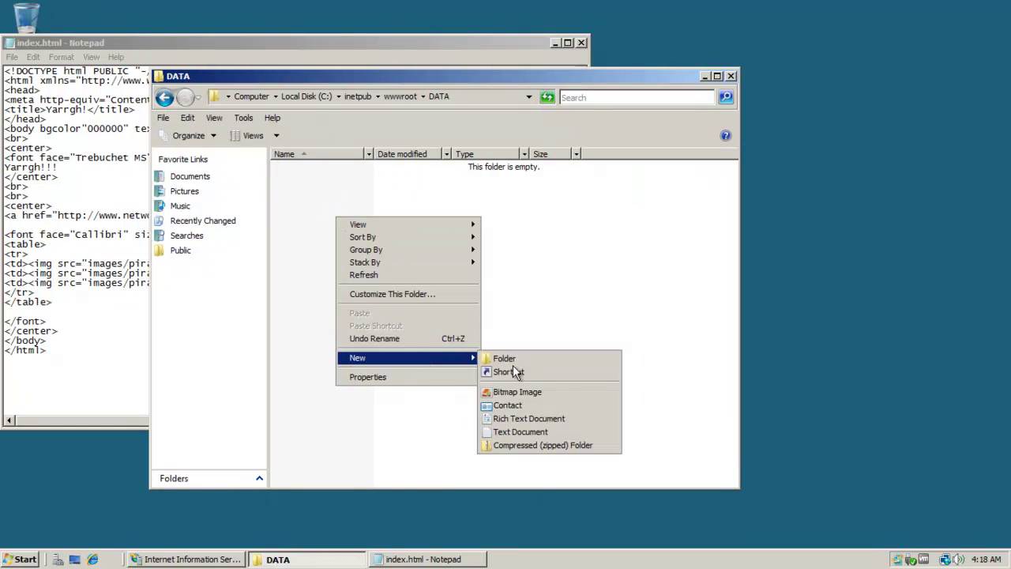
click(520, 430)
text(Treasure)
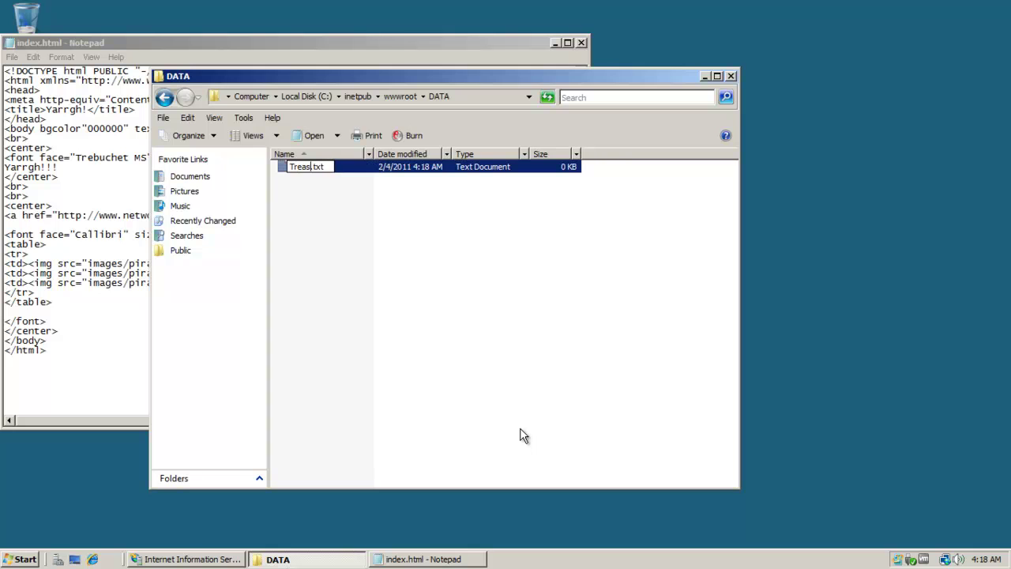
right_click(507, 427)
mouse_move(553, 398)
click(679, 471)
text(Booty!)
key(Return)
right_click(594, 385)
mouse_move(676, 369)
click(771, 430)
text(Secrets)
key(Return)
Add the CannonBalls and EyePatches text files, then go back to wwwroot.
right_click(533, 342)
mouse_move(656, 483)
click(731, 472)
text(CannonBalls)
key(Return)
right_click(599, 392)
mouse_move(701, 359)
click(782, 434)
text(EyePatches)
key(Return)
click(462, 344)
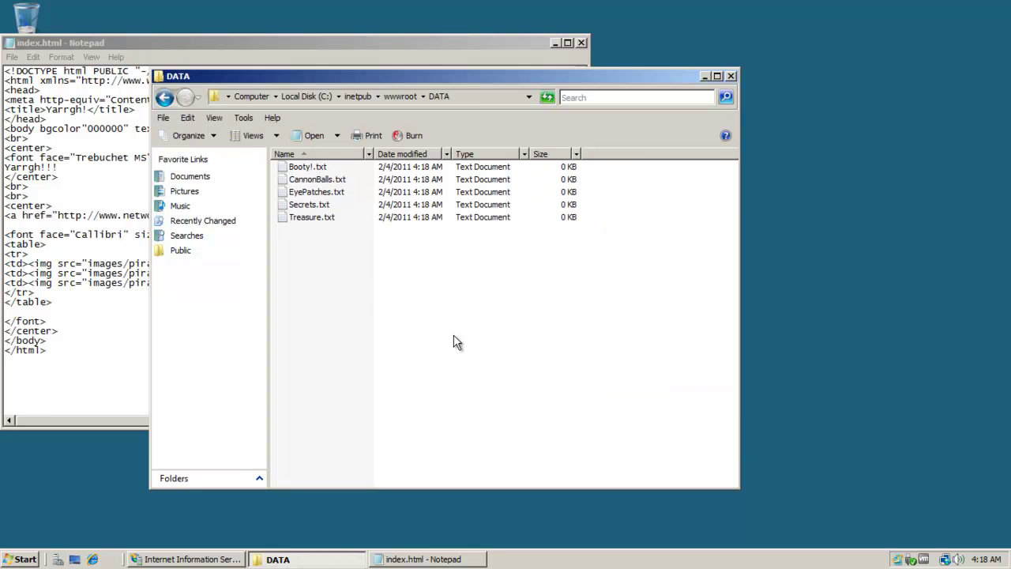
click(165, 101)
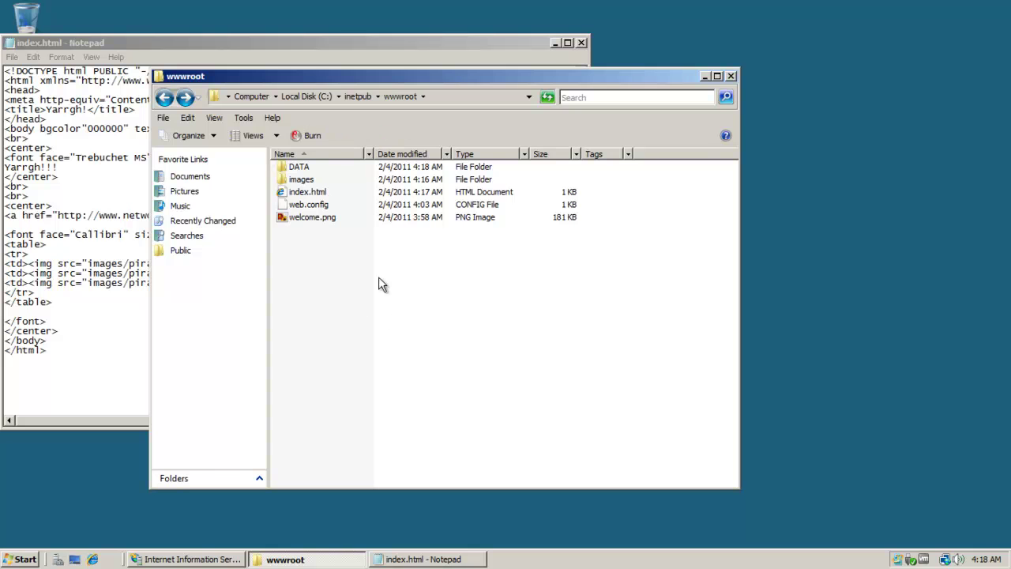
Close the index.html notes in Notepad.
click(112, 133)
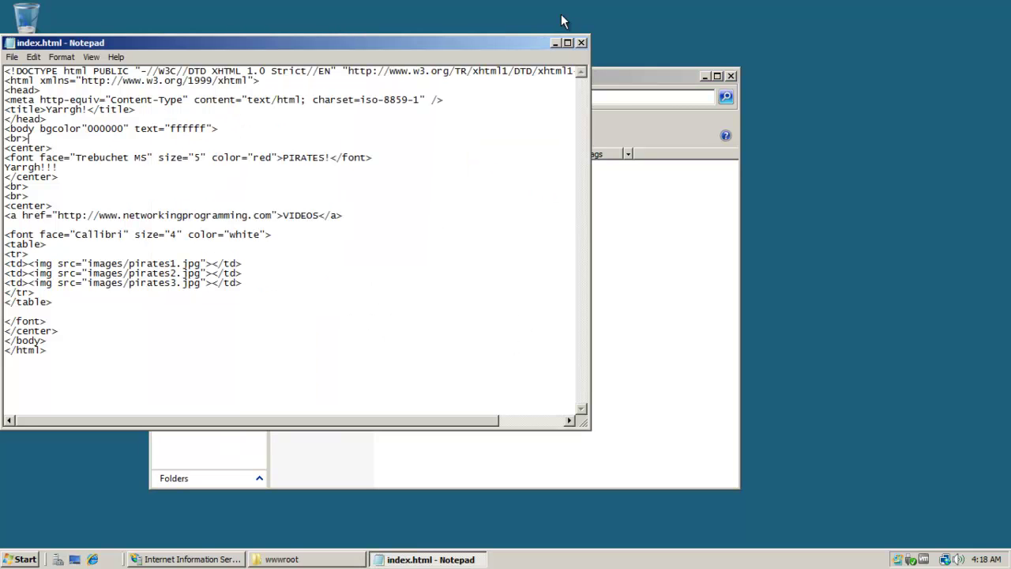
click(582, 44)
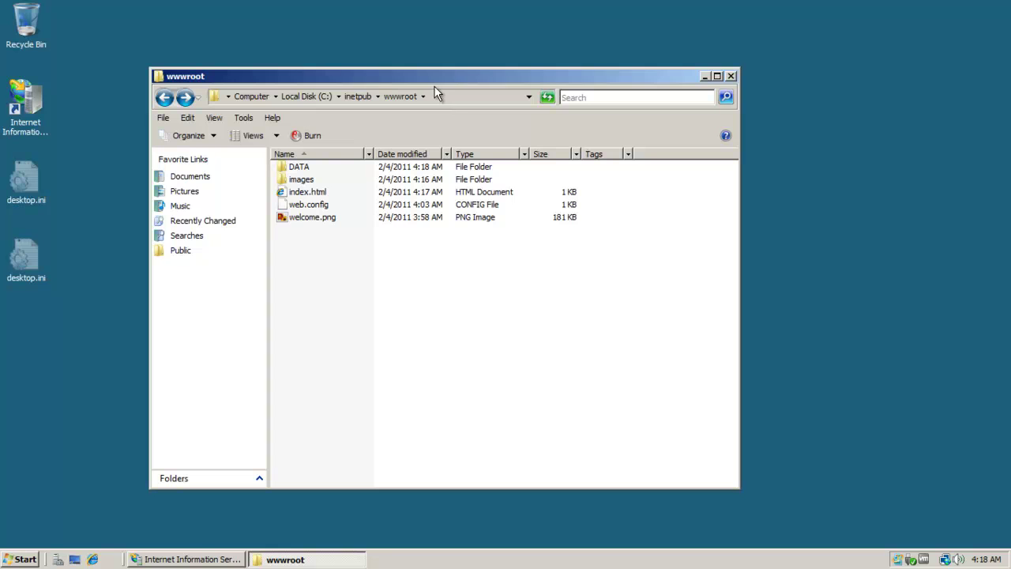
drag(436, 89, 537, 80)
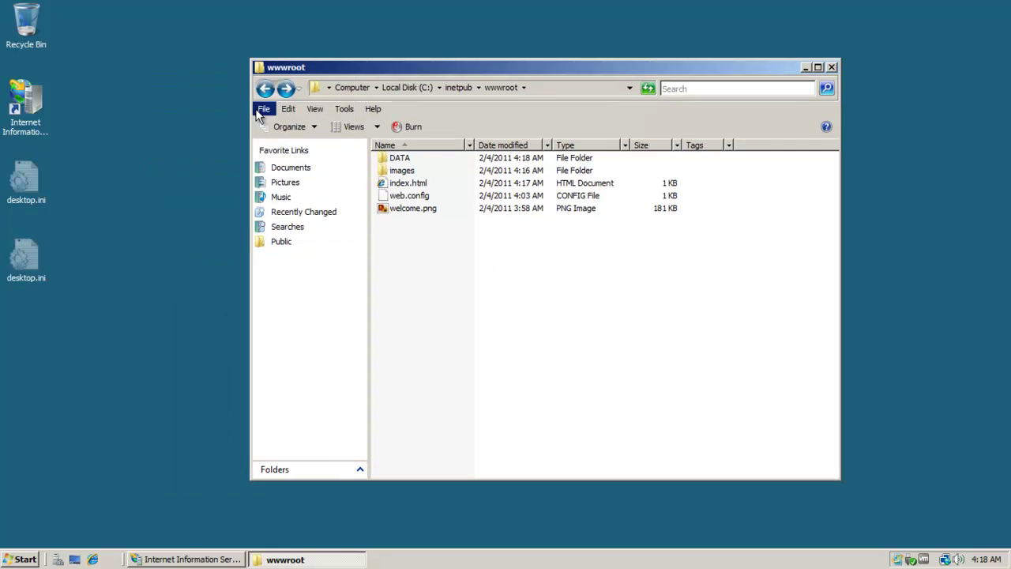
Review IIS_IUSRS permissions on DATA's Security tab, cancel, and show Default Web Site in IIS Manager.
right_click(407, 157)
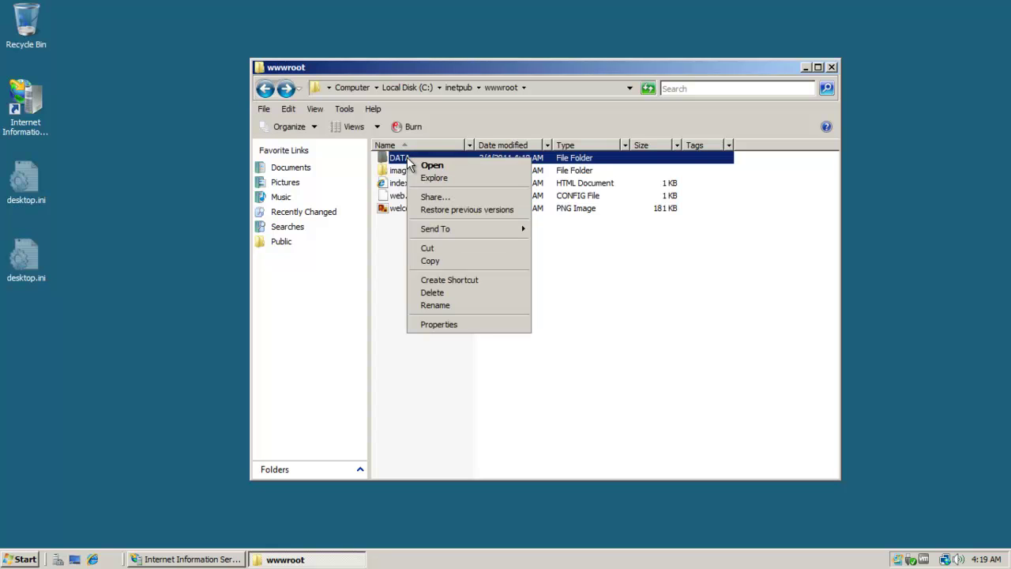
click(435, 325)
click(515, 192)
drag(514, 165, 480, 66)
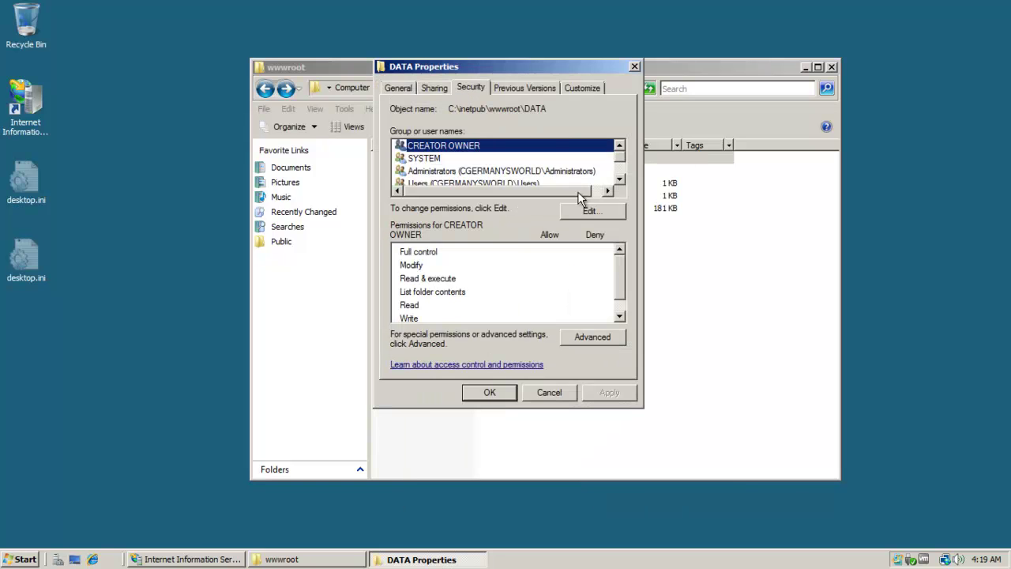
click(607, 192)
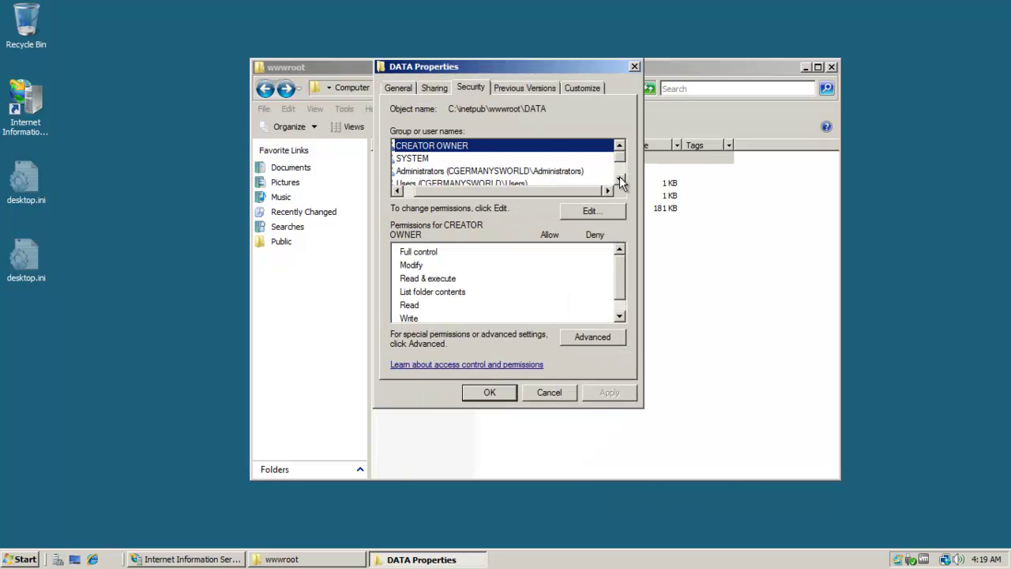
drag(490, 191, 479, 190)
click(620, 179)
click(620, 179)
click(620, 180)
click(551, 158)
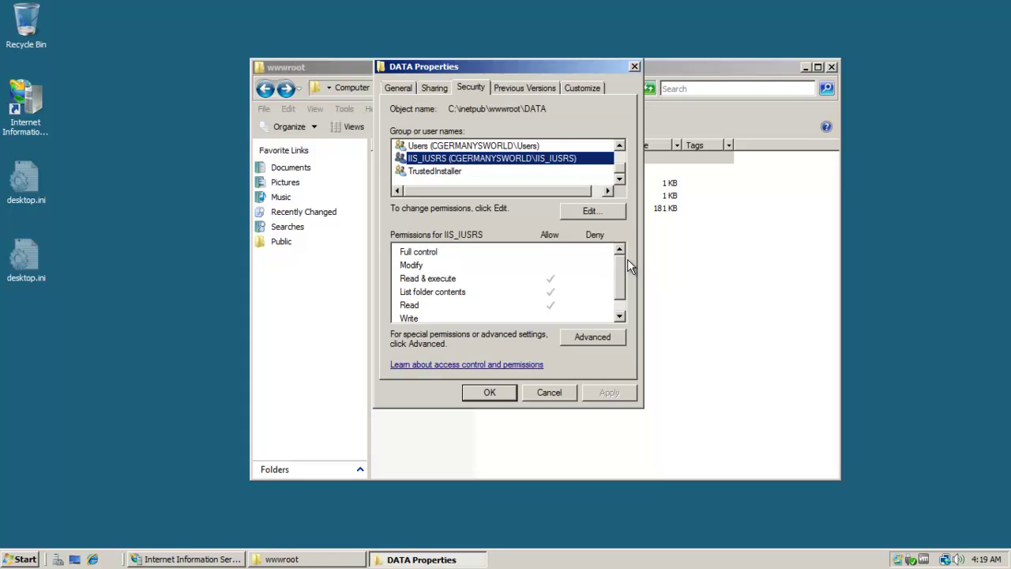
click(549, 392)
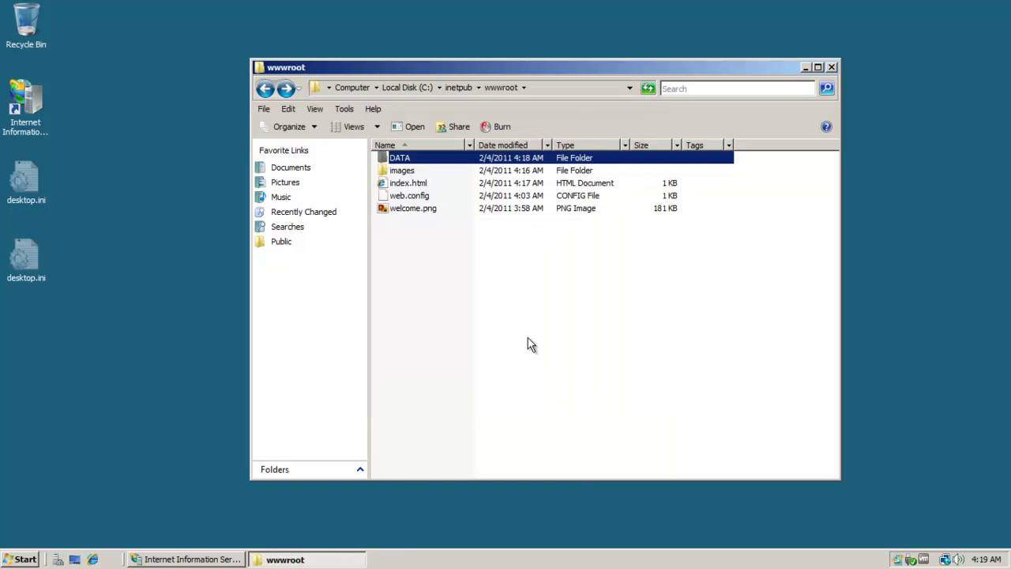
click(483, 267)
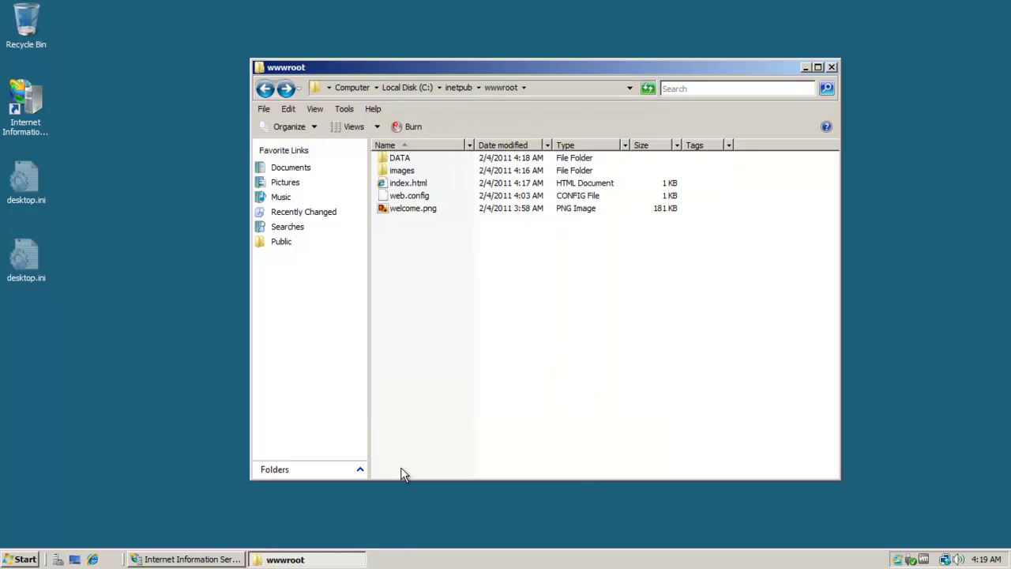
click(182, 559)
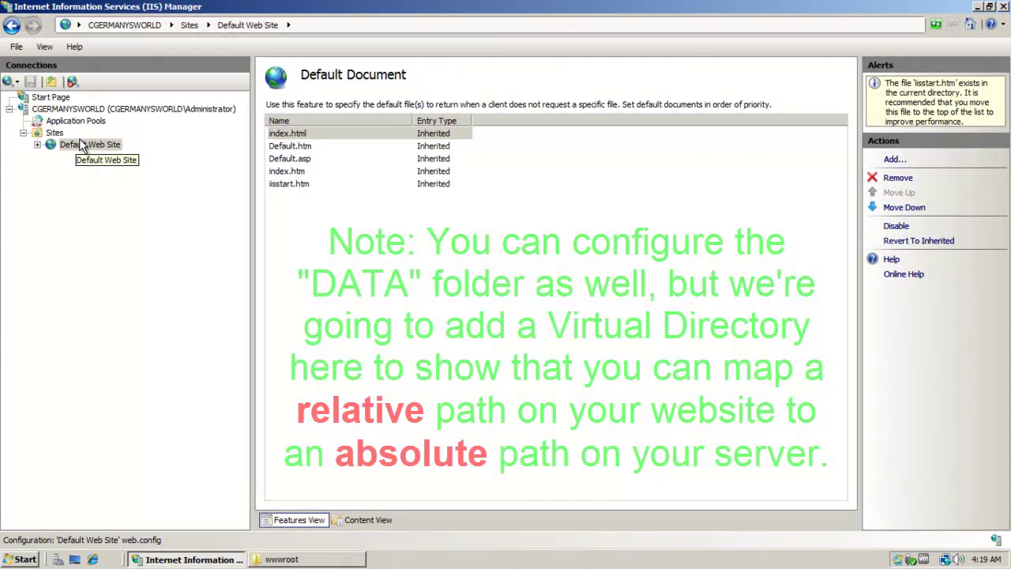
click(83, 144)
Start a new virtual directory under Default Web Site with the alias BOOTY.
click(484, 314)
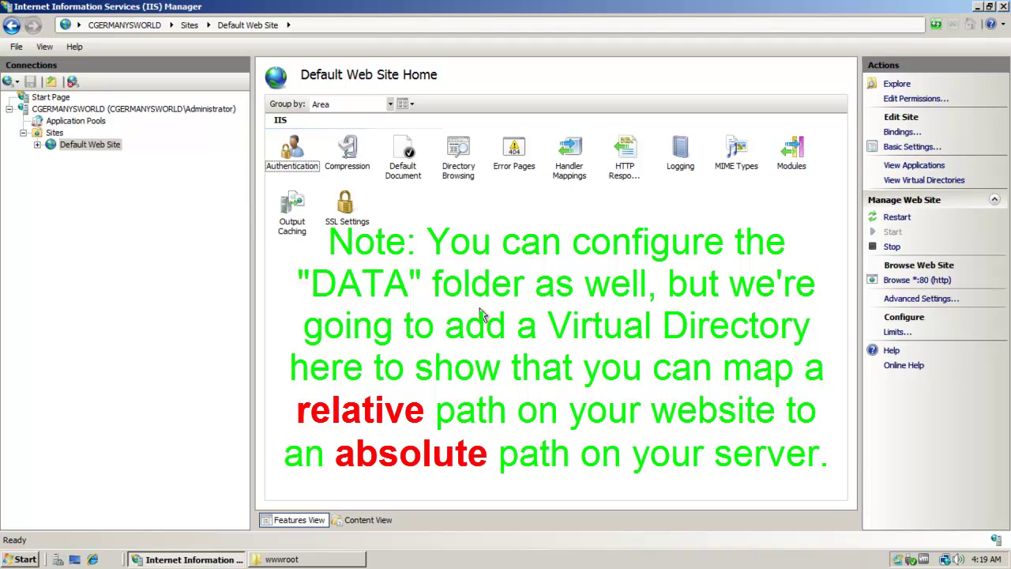
right_click(66, 146)
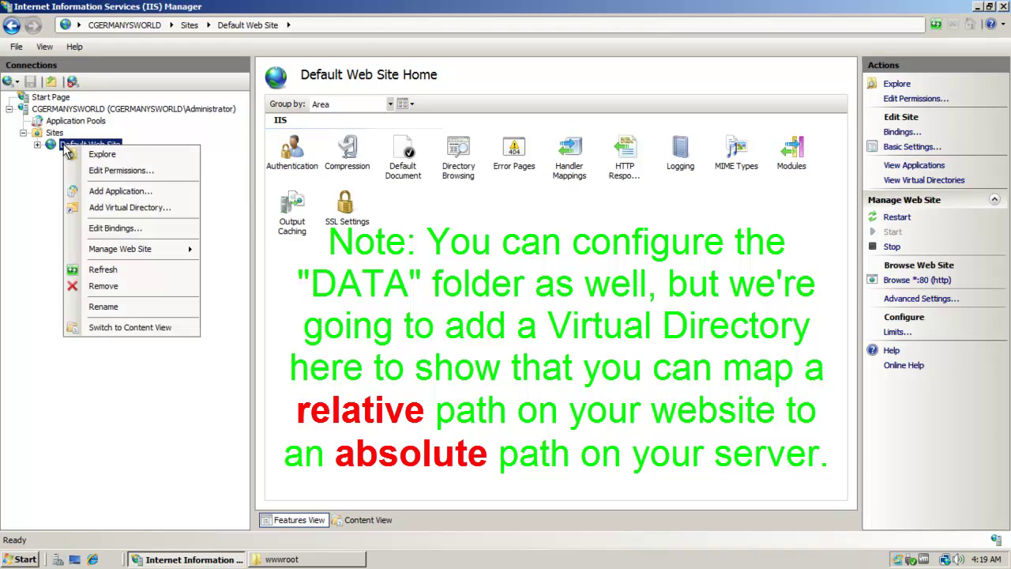
key(Escape)
click(37, 145)
right_click(69, 151)
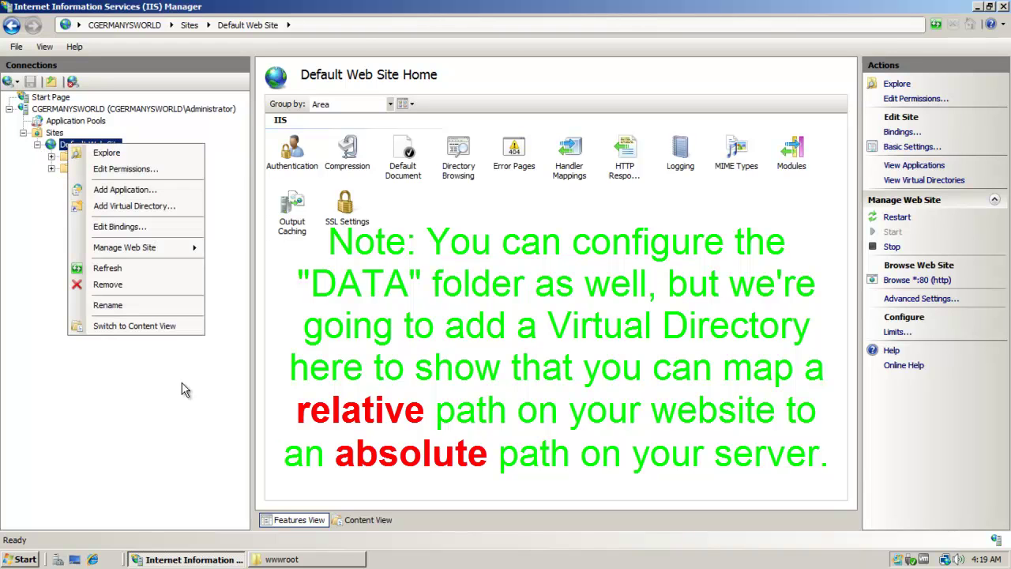
click(136, 207)
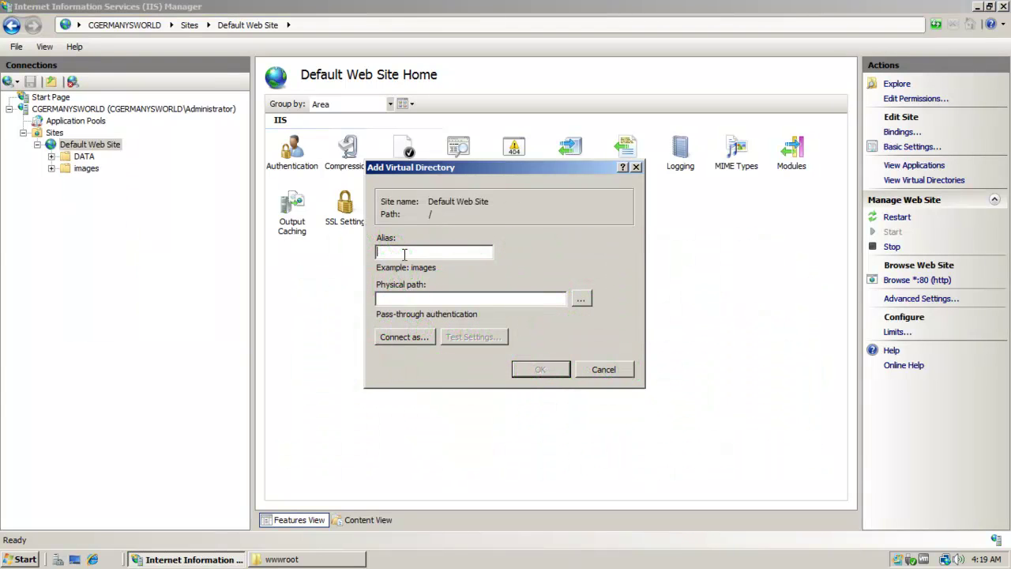
text(TY)
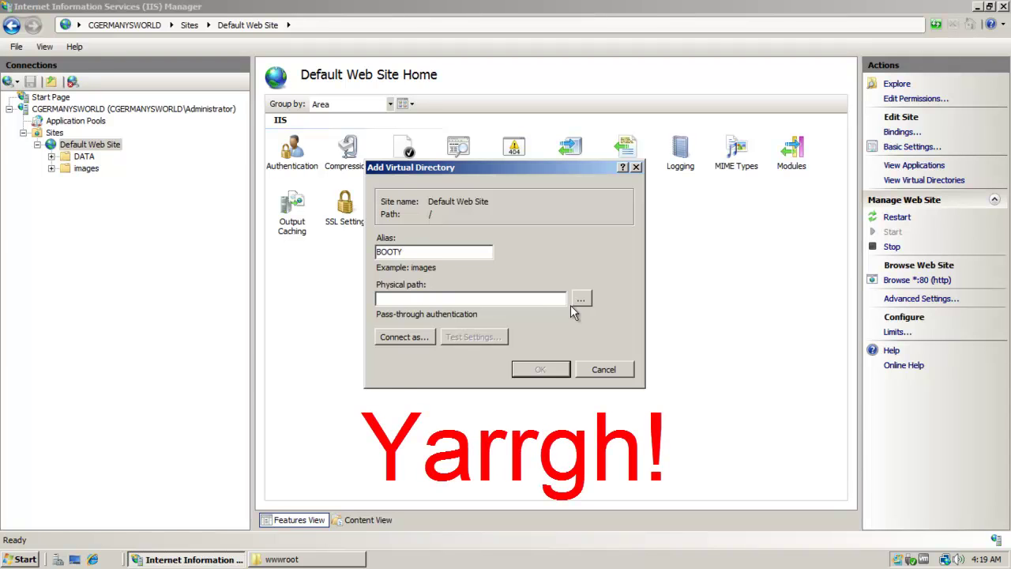
Set its physical path to C:\inetpub\wwwroot\DATA and create the directory.
click(579, 299)
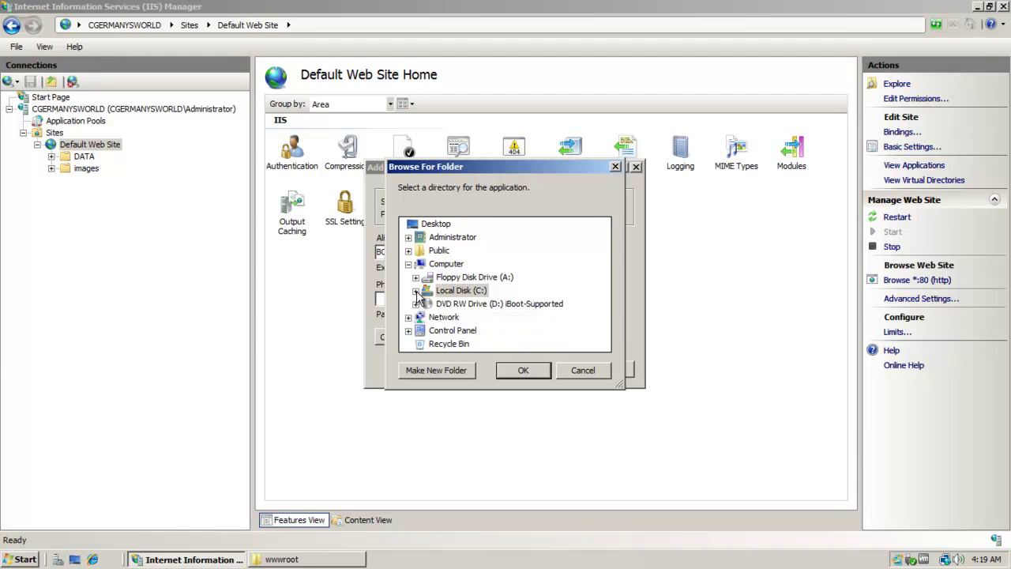
click(416, 292)
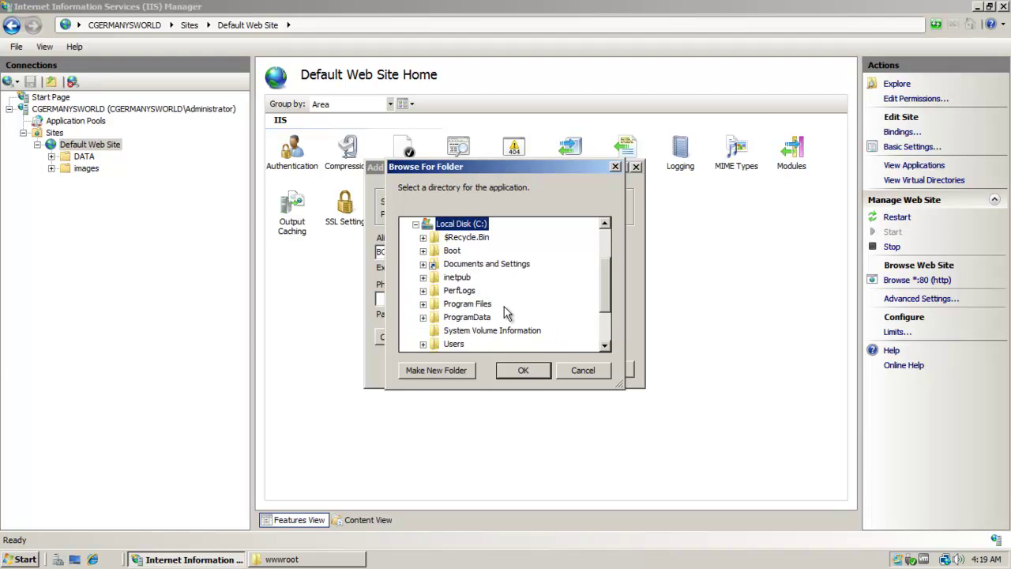
click(605, 345)
click(604, 345)
click(604, 345)
scroll(606, 307, up, 2)
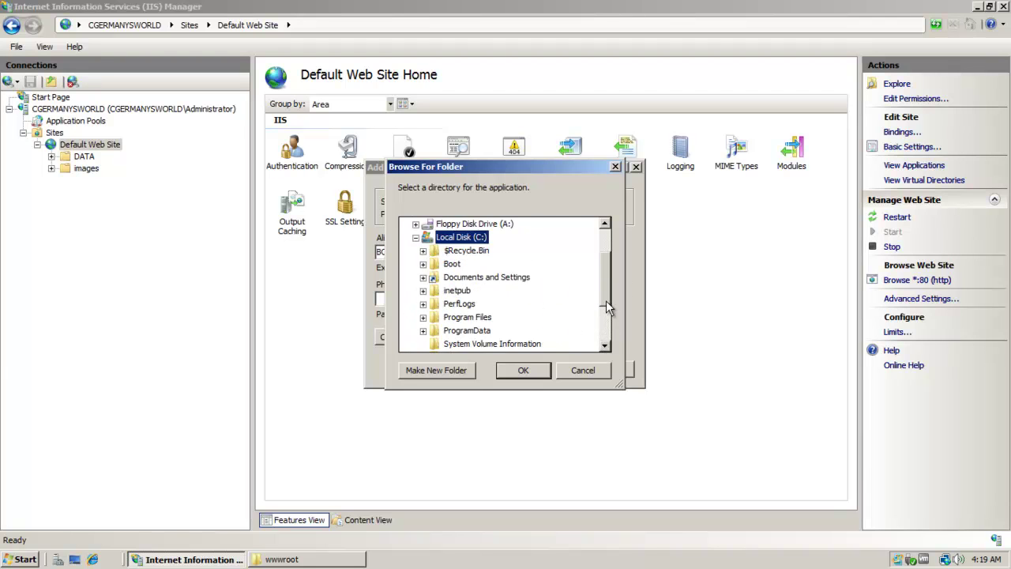
double_click(459, 290)
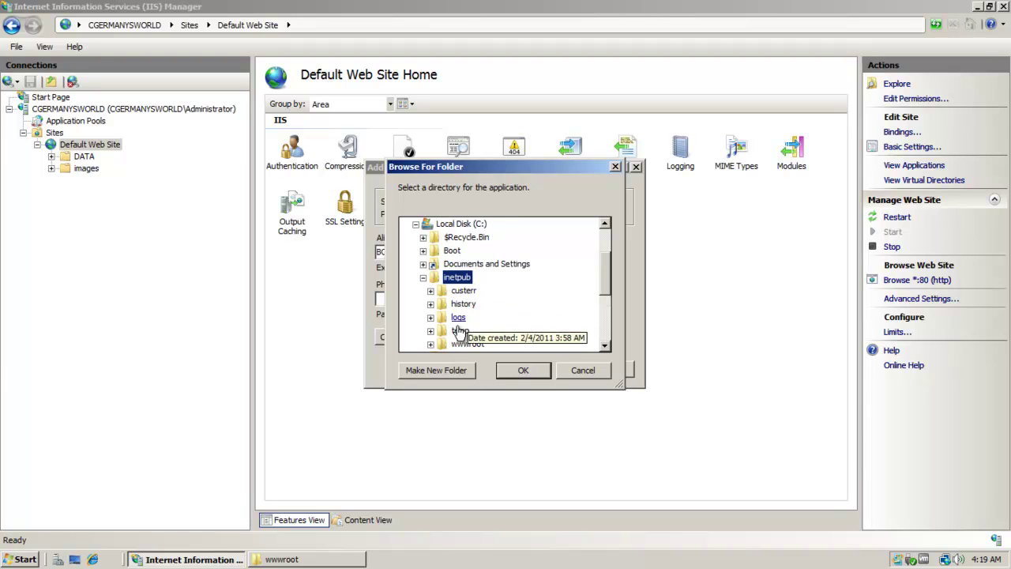
click(430, 344)
click(460, 332)
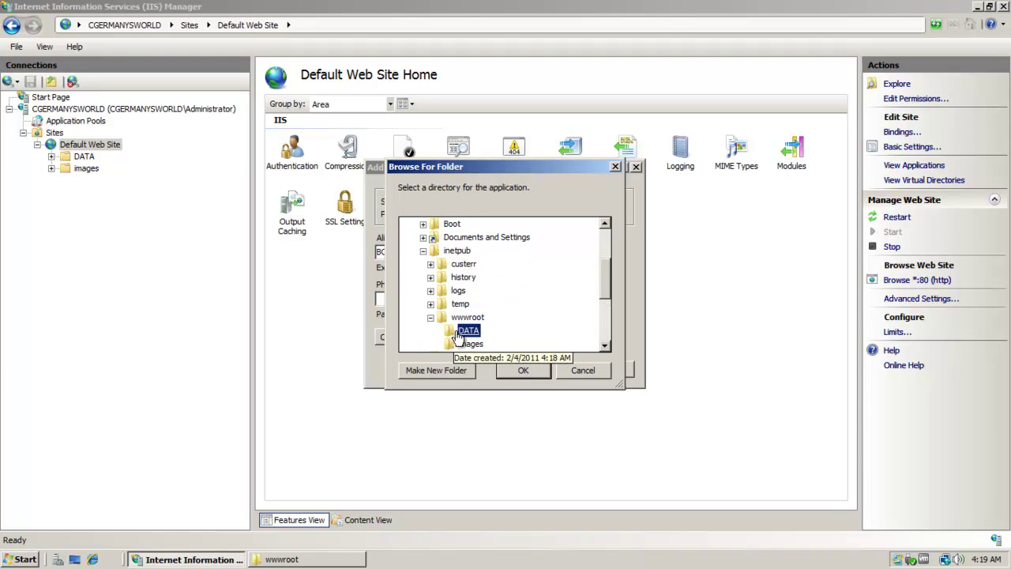
click(523, 371)
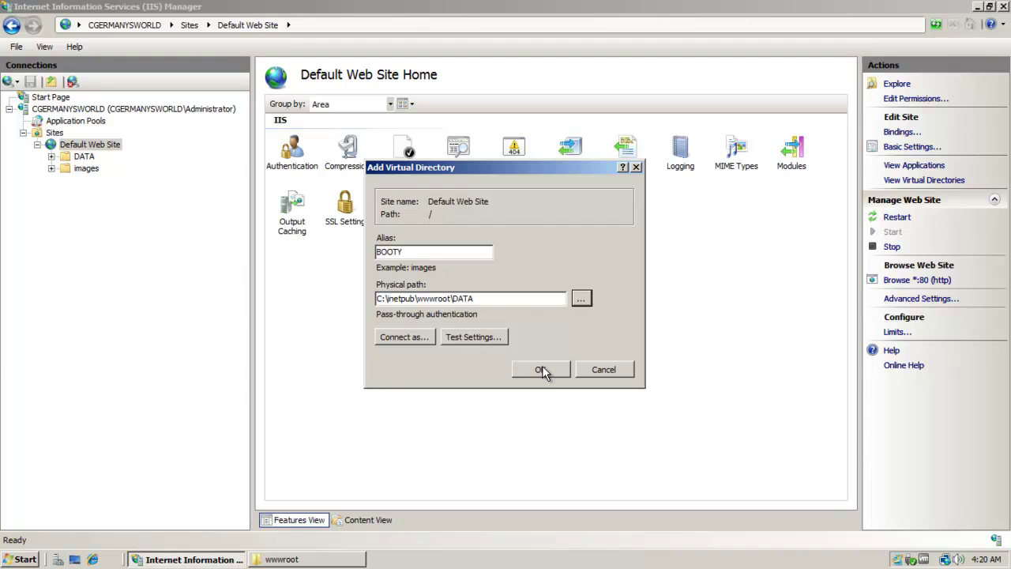
click(542, 370)
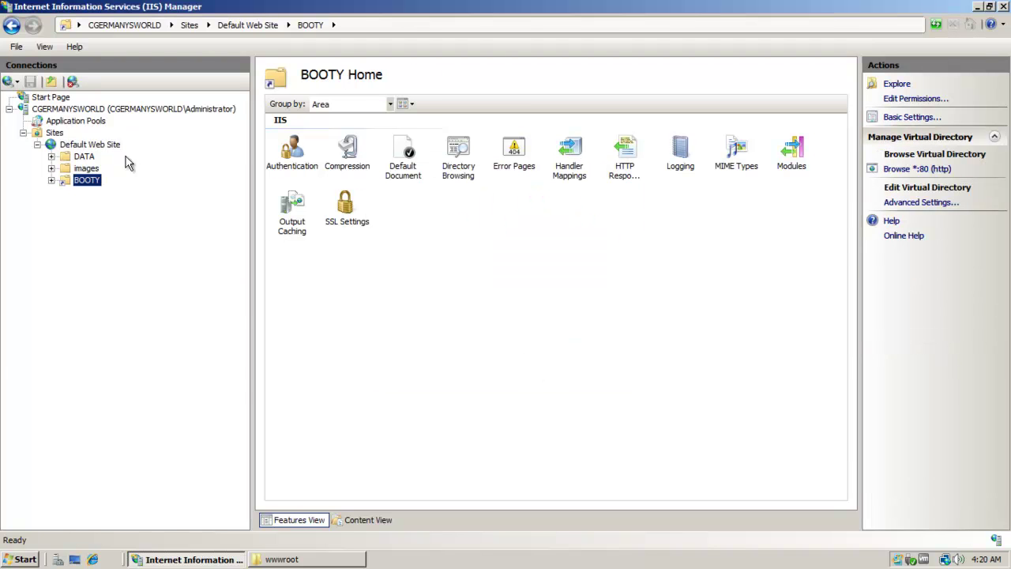
Enable Directory Browsing on the BOOTY virtual directory and return to BOOTY Home.
right_click(89, 182)
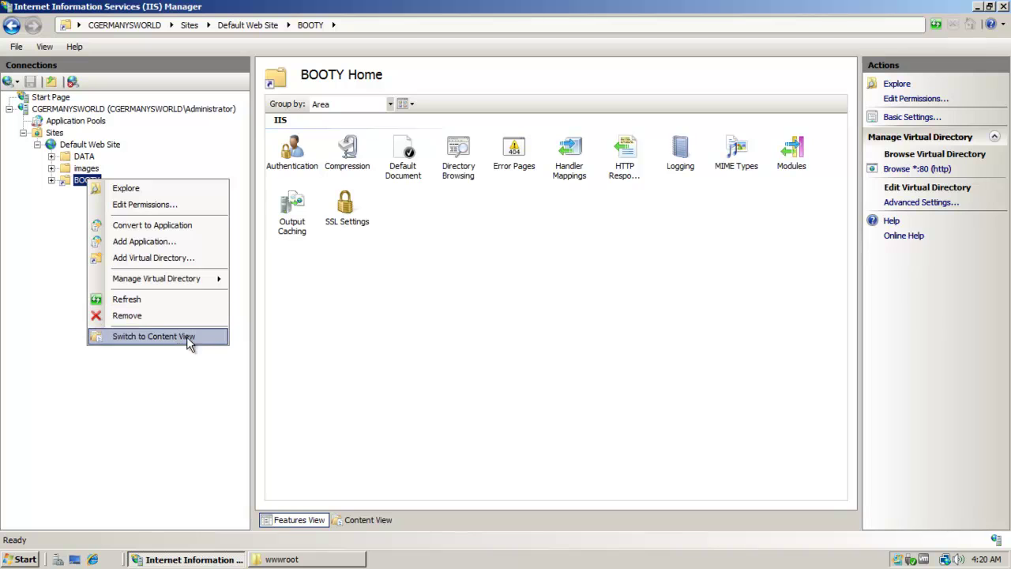
click(413, 375)
click(94, 183)
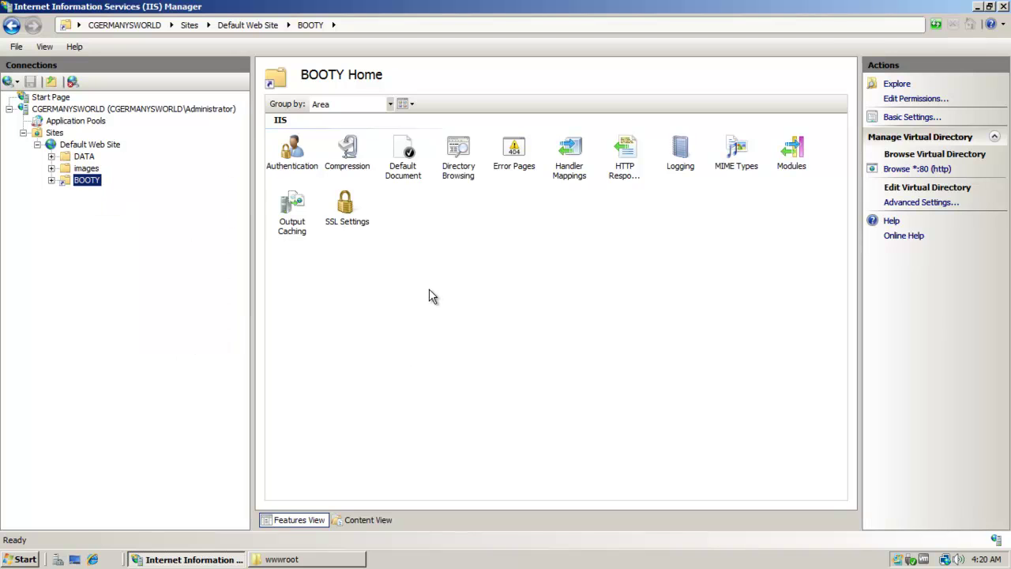
double_click(459, 158)
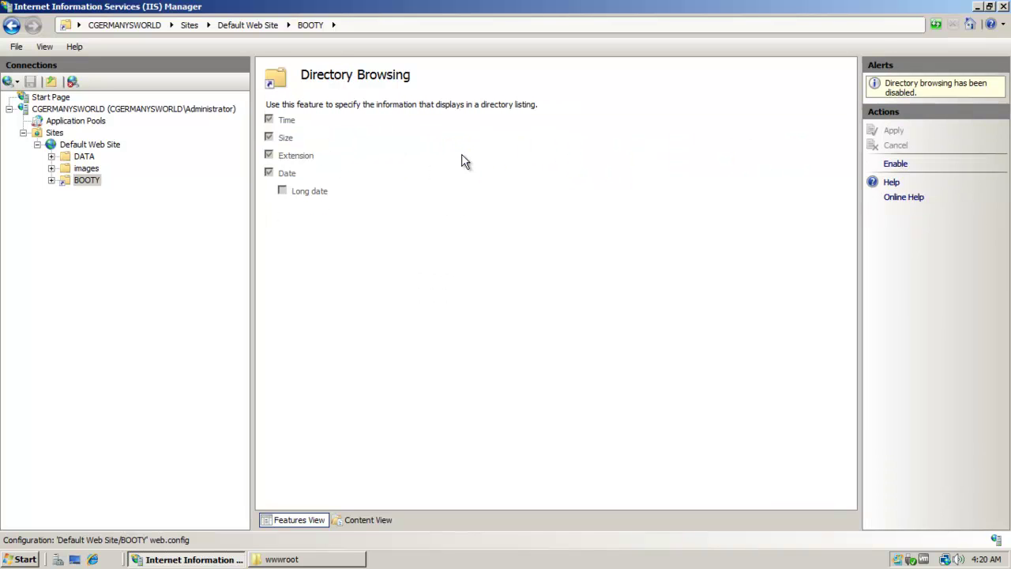
click(894, 163)
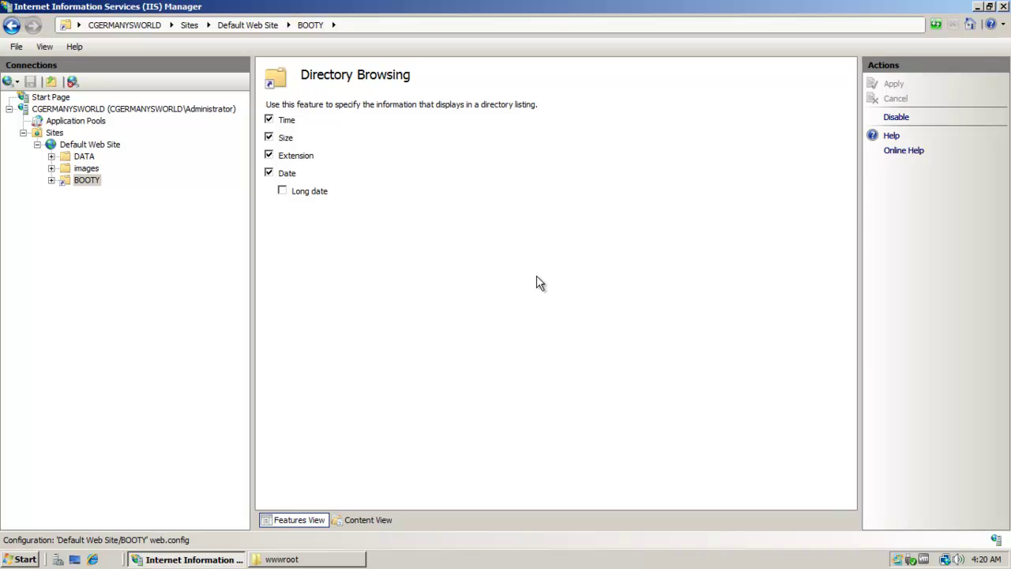
click(91, 184)
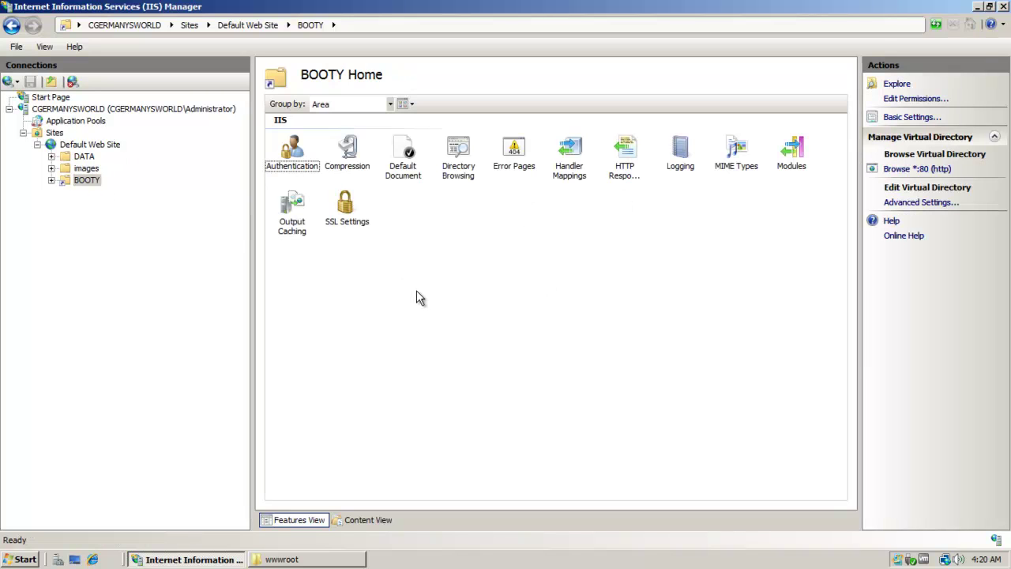
click(314, 560)
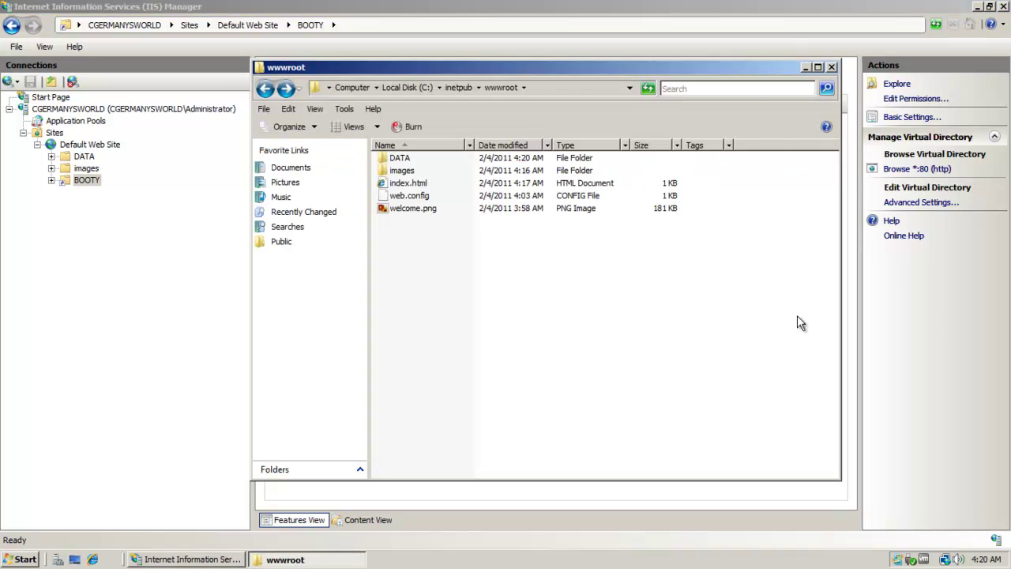
click(806, 68)
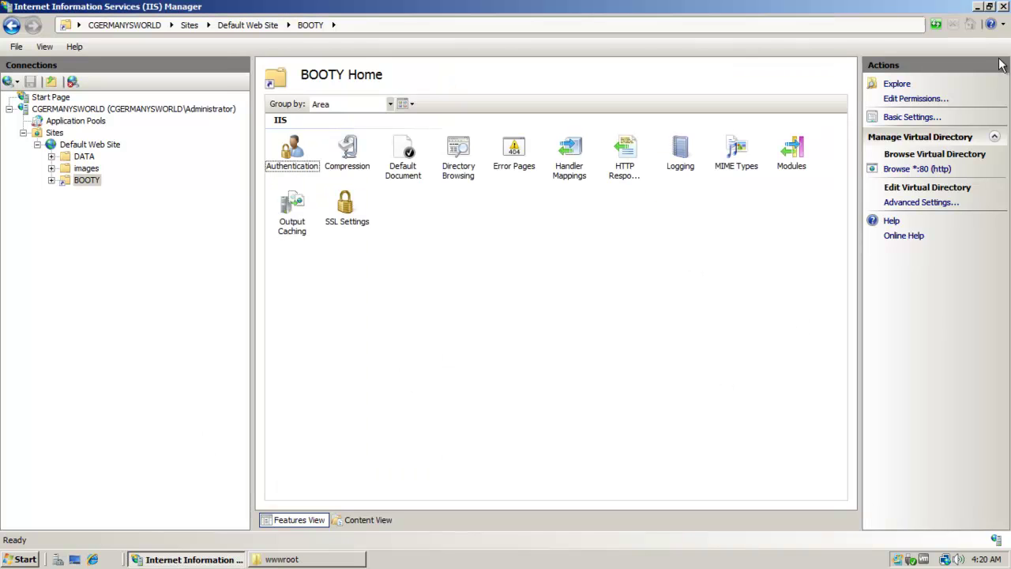
click(979, 7)
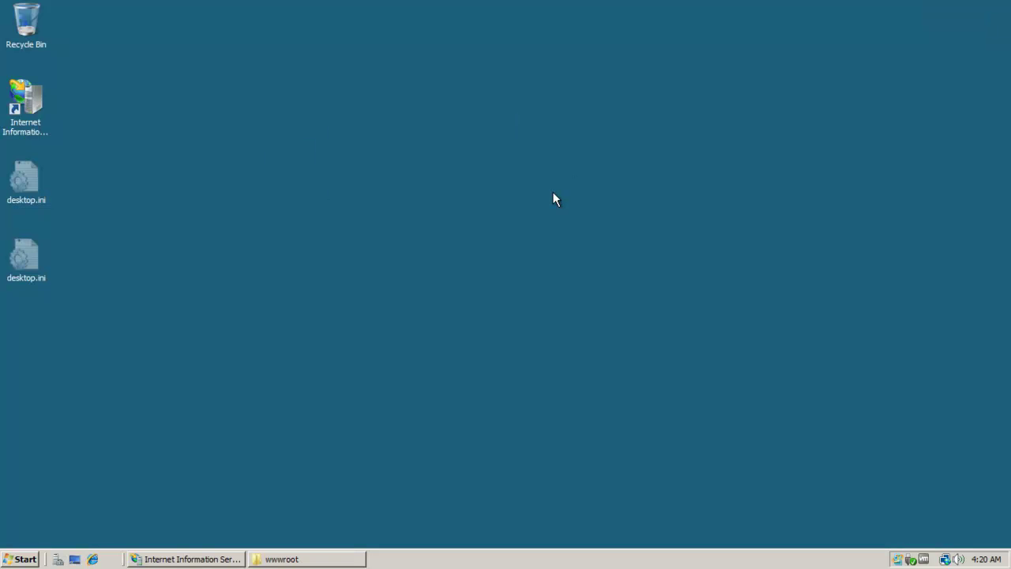
click(93, 560)
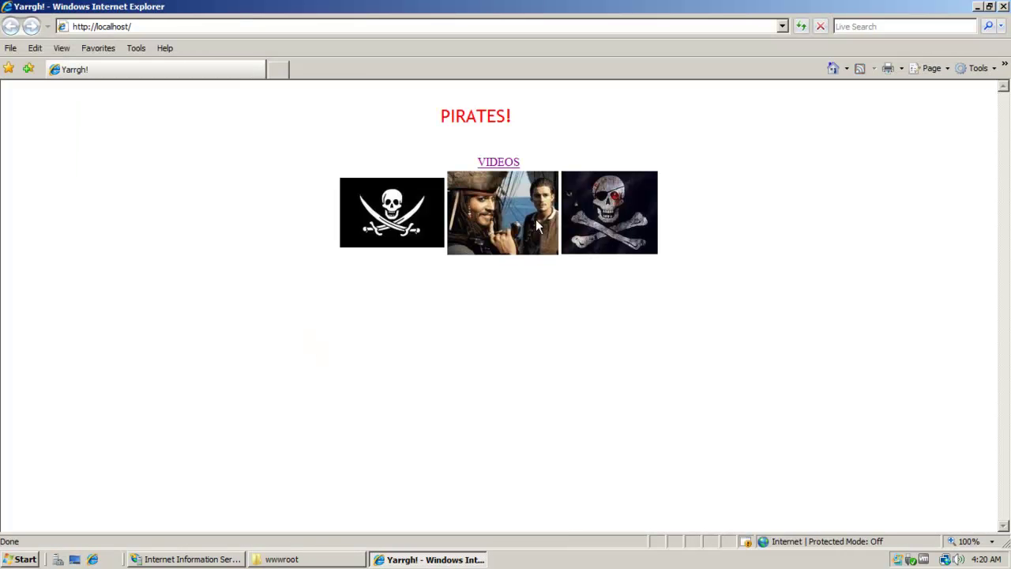
click(150, 26)
text(booty)
key(Return)
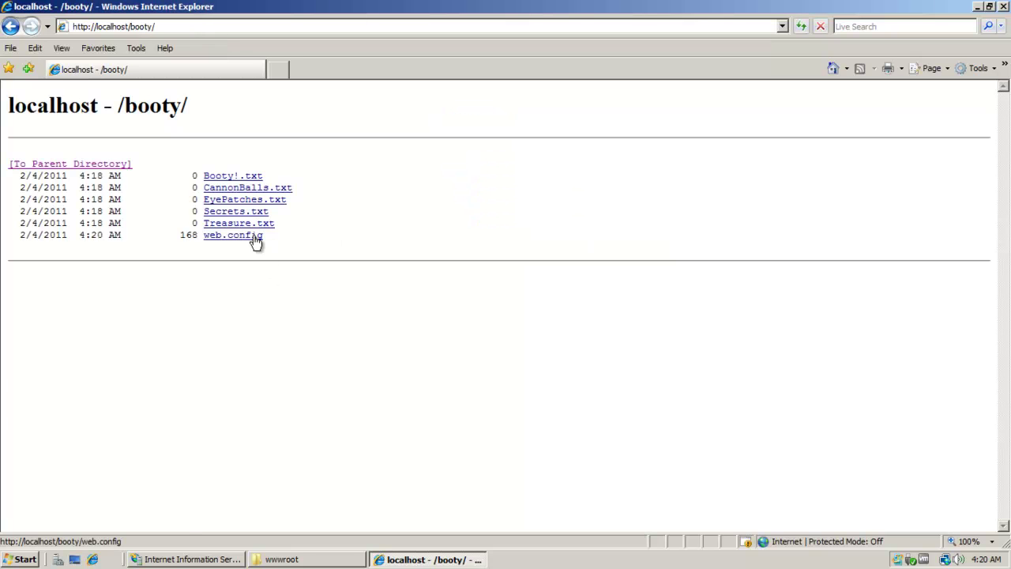
Open web.config, Secrets.txt, Treasure.txt and Booty!.txt from the listing, then return to IIS Manager.
click(254, 237)
click(10, 27)
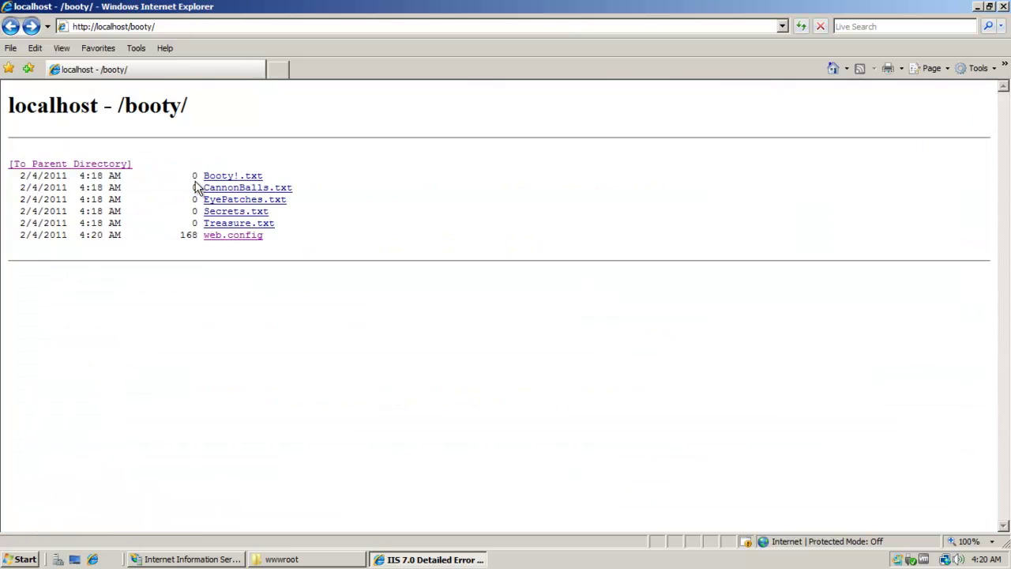
click(247, 212)
click(7, 9)
click(158, 187)
click(10, 27)
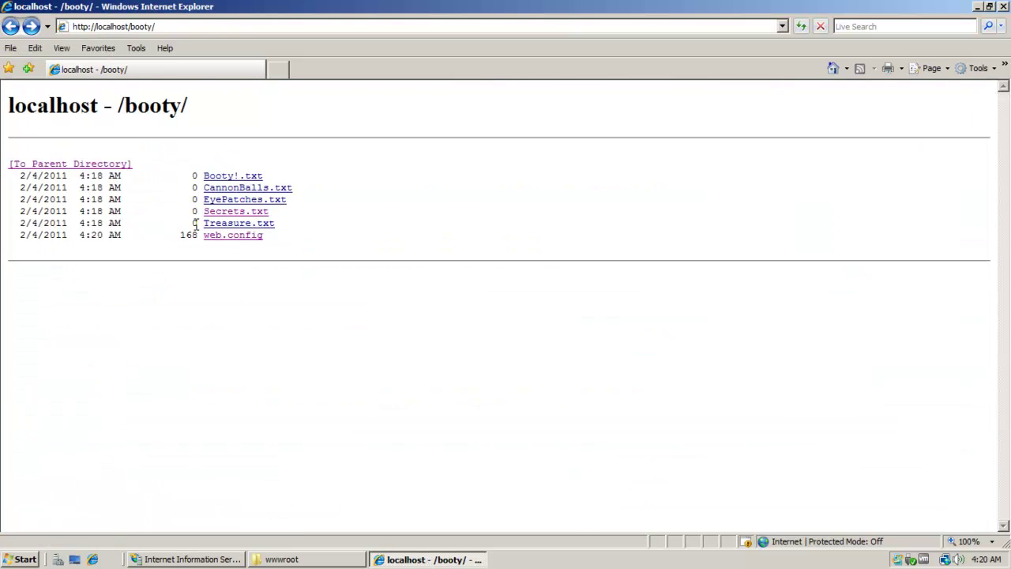
click(258, 223)
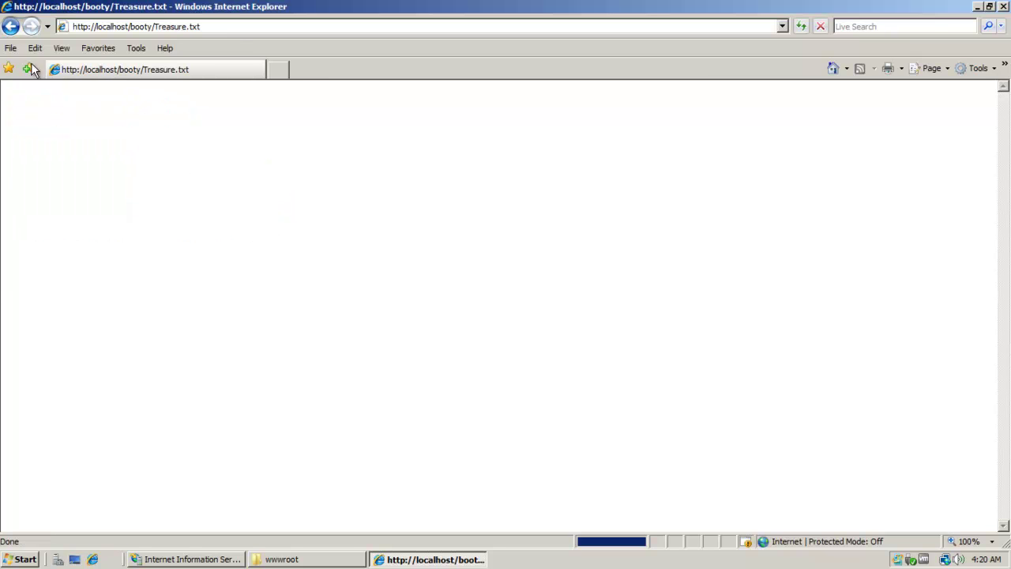
click(10, 26)
click(226, 171)
click(4, 23)
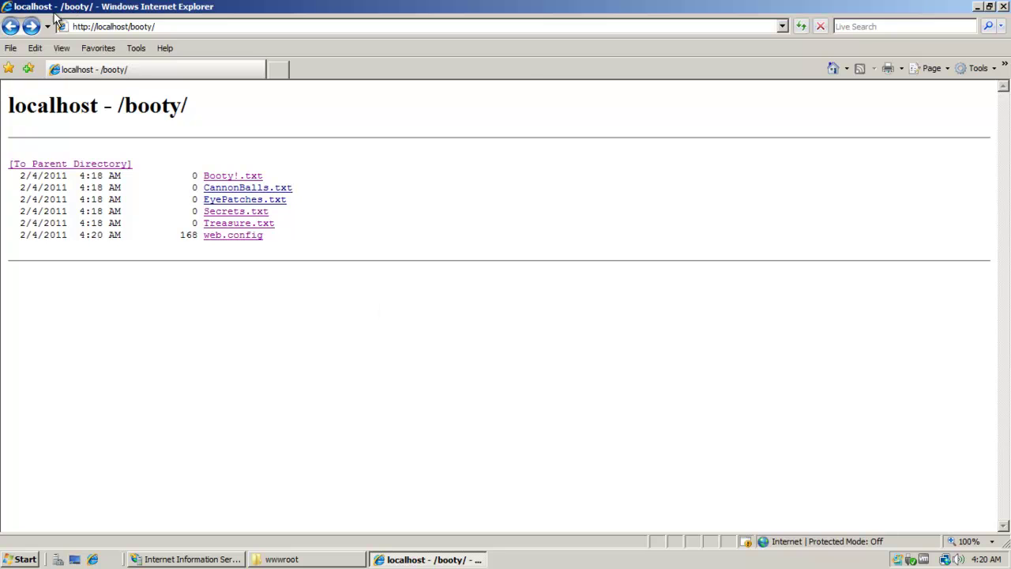
click(11, 26)
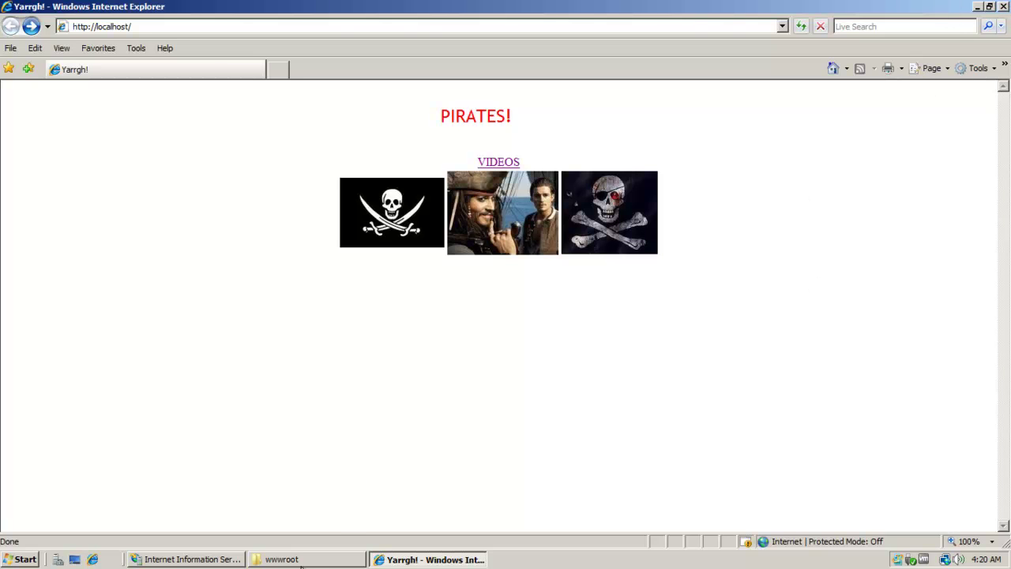
click(190, 560)
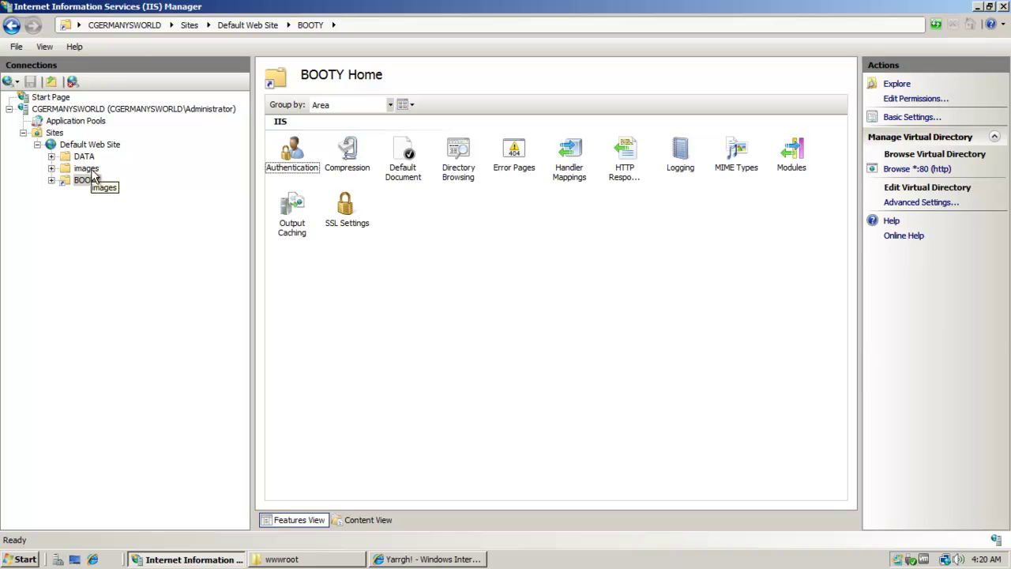
Confirm Directory Browsing is disabled on Default Web Site, then minimize IIS Manager.
click(90, 145)
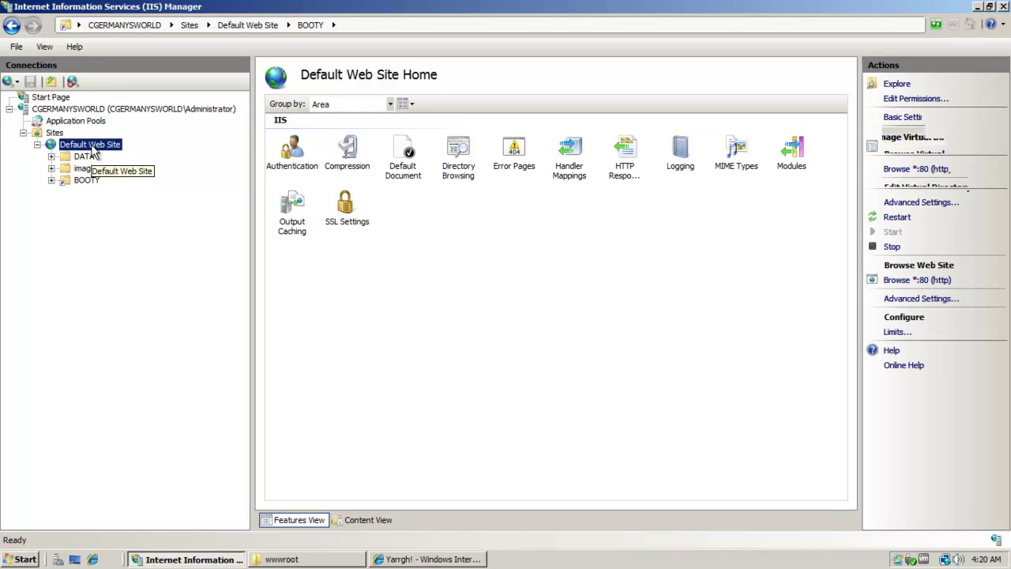
click(451, 162)
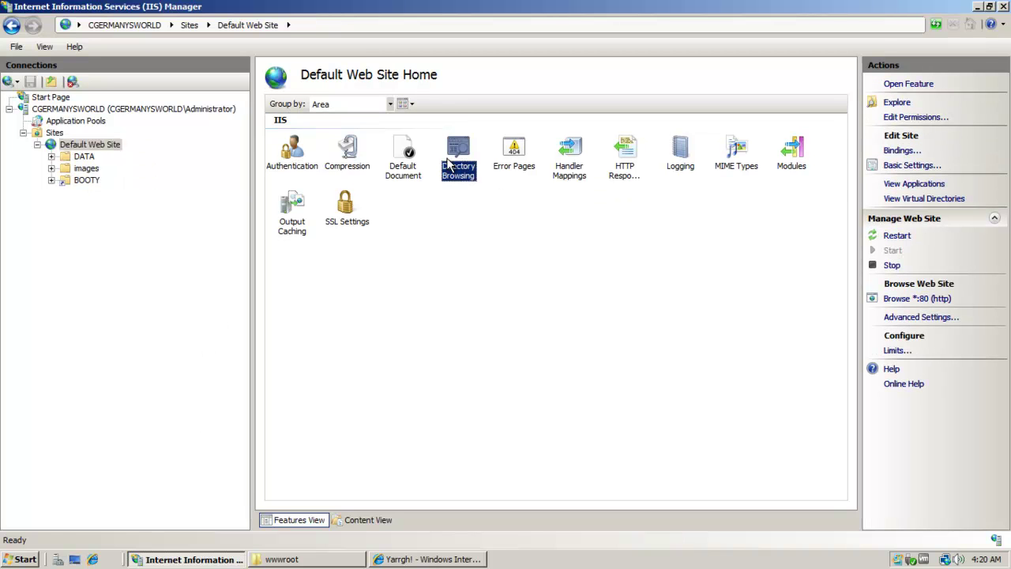
double_click(452, 163)
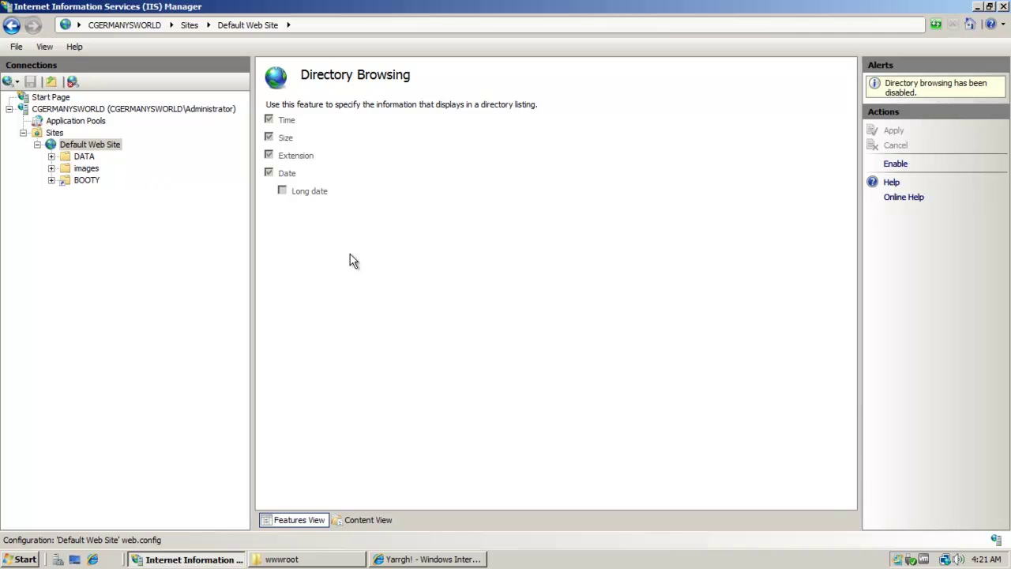
click(978, 6)
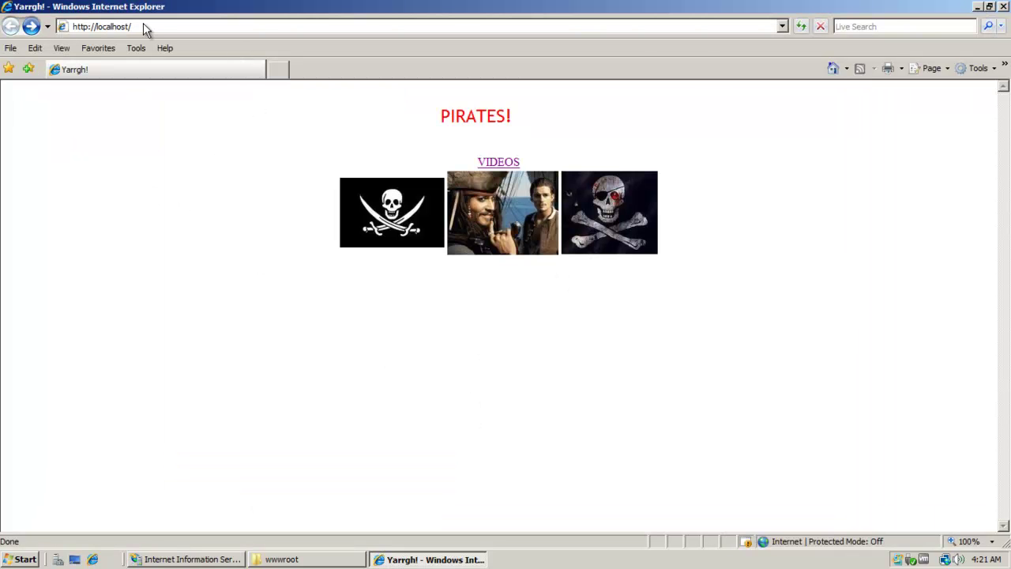
Rename index.html to !index.html and refresh localhost to get the 403.14 Forbidden error.
click(338, 559)
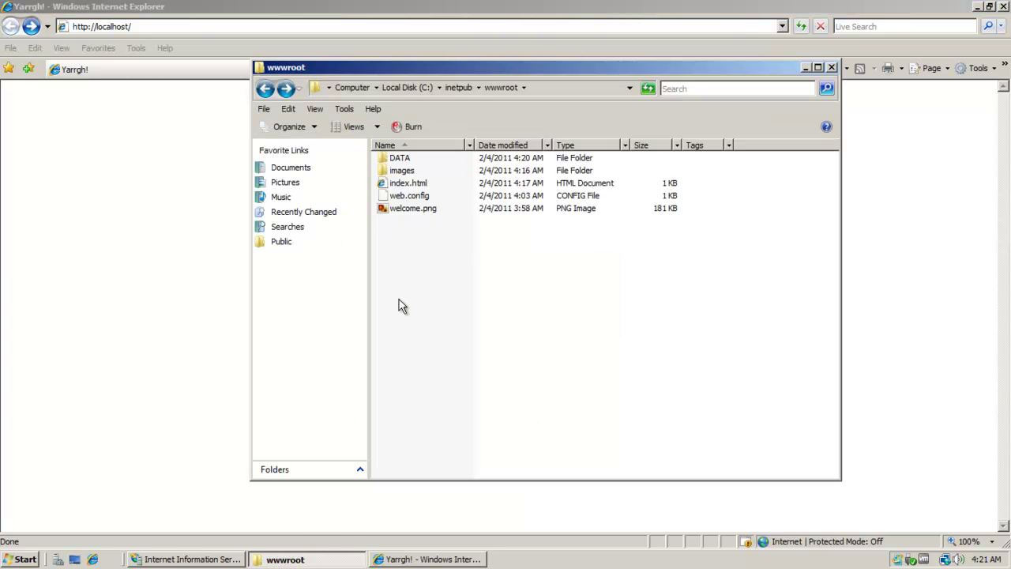
right_click(416, 184)
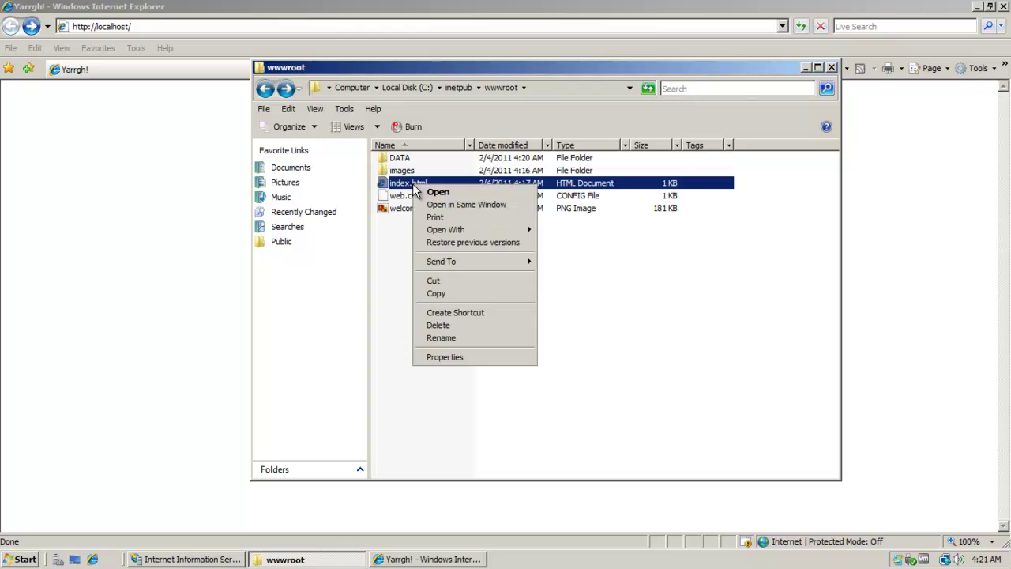
click(445, 340)
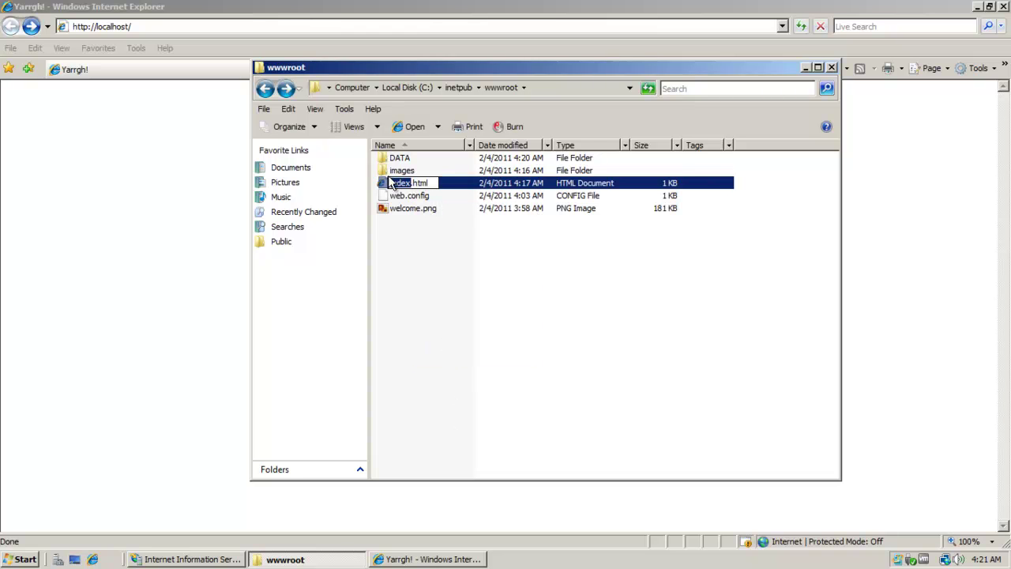
text(!)
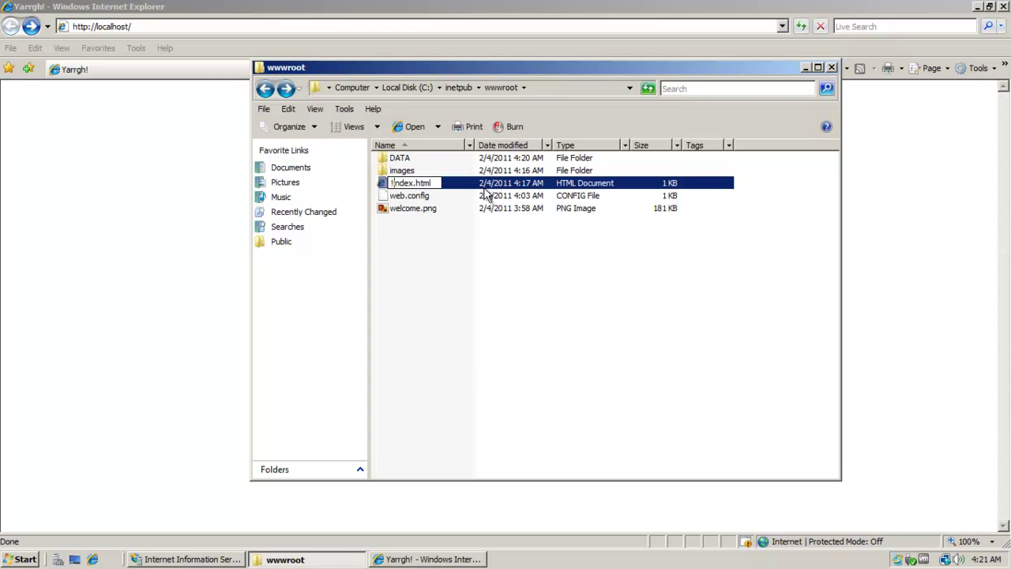
click(589, 310)
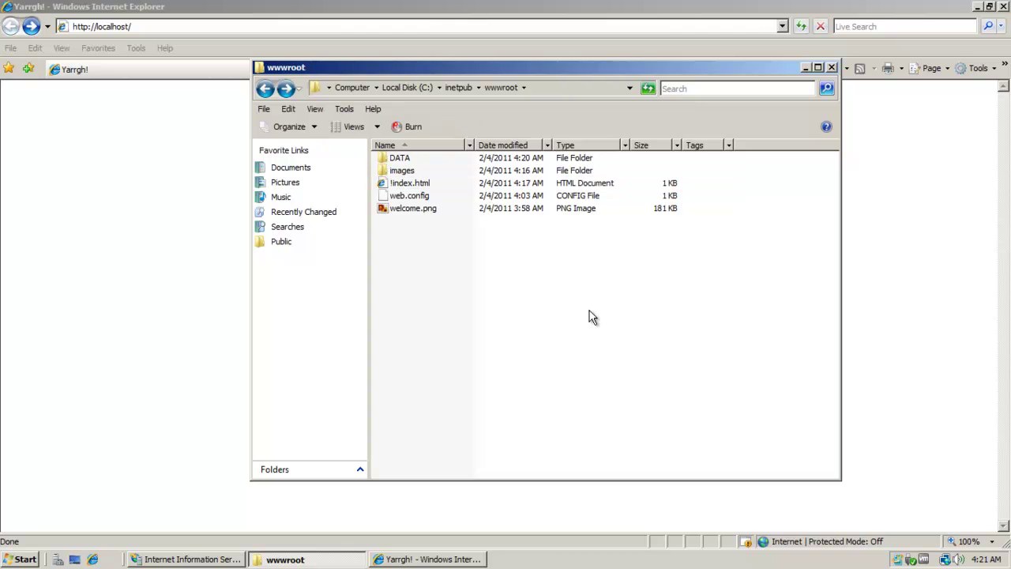
click(93, 199)
click(802, 27)
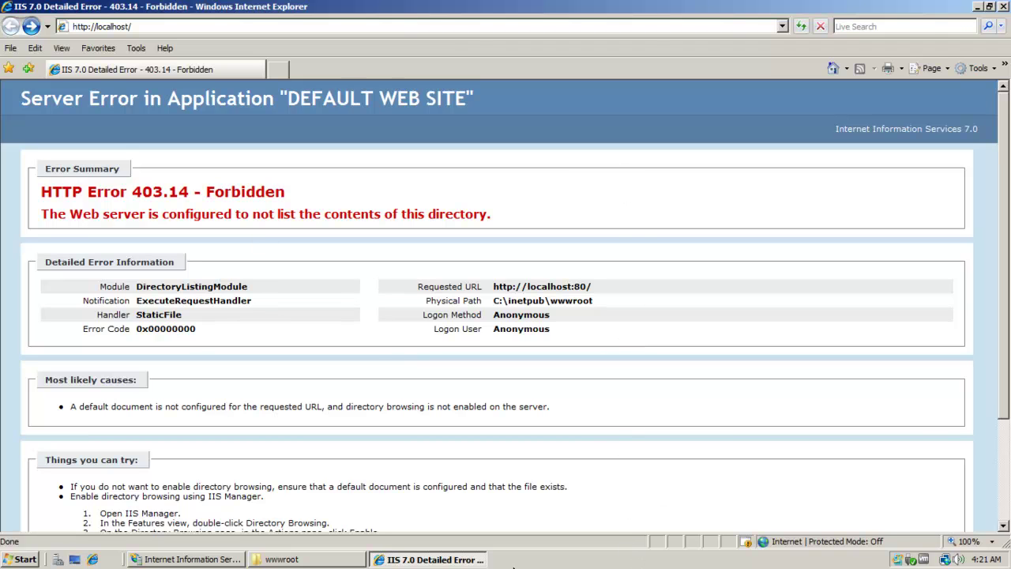
Rename !index.html back to index.html and open the DATA folder.
click(301, 559)
right_click(411, 183)
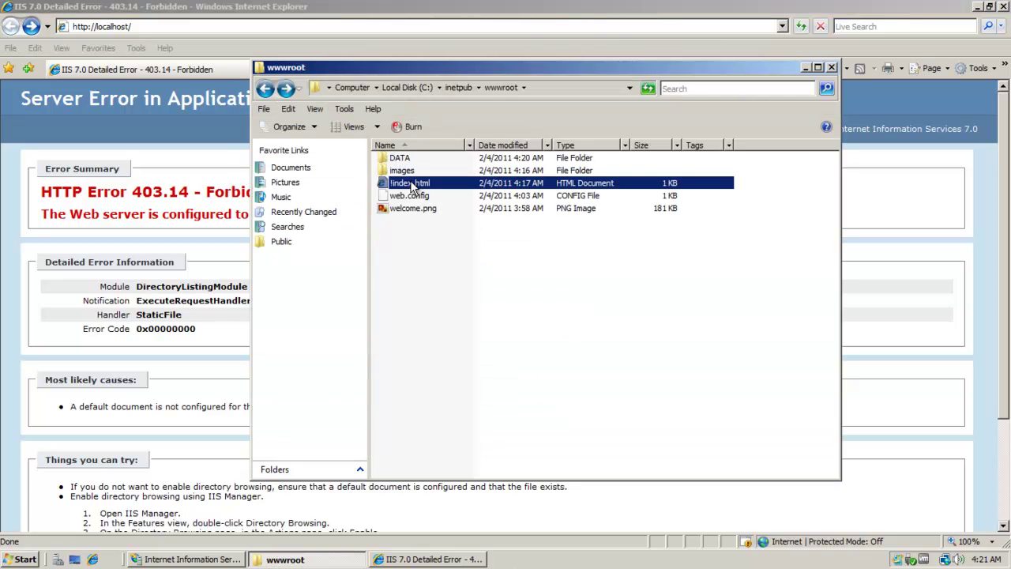
click(460, 340)
key(Home)
key(Delete)
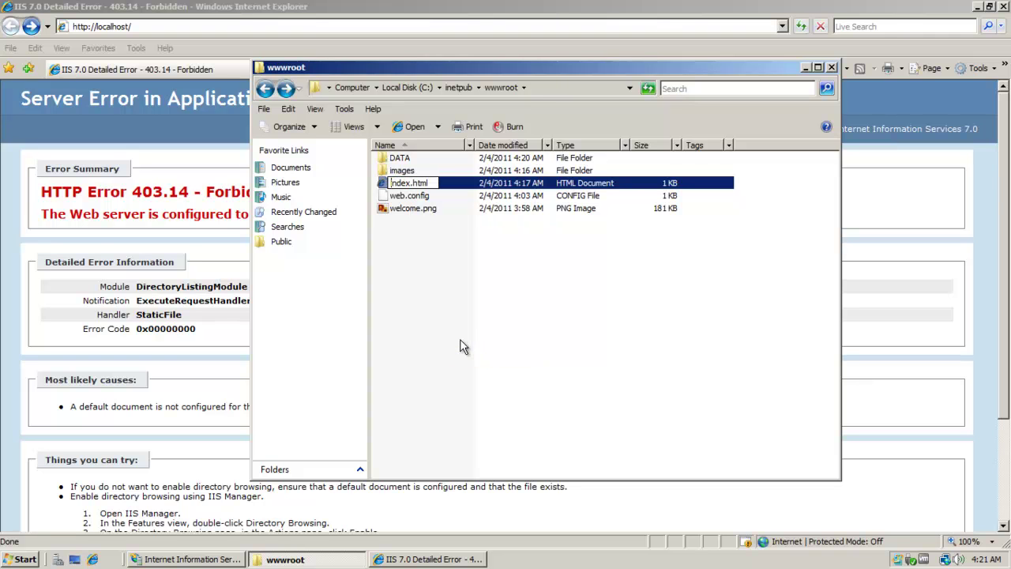
click(581, 338)
double_click(399, 157)
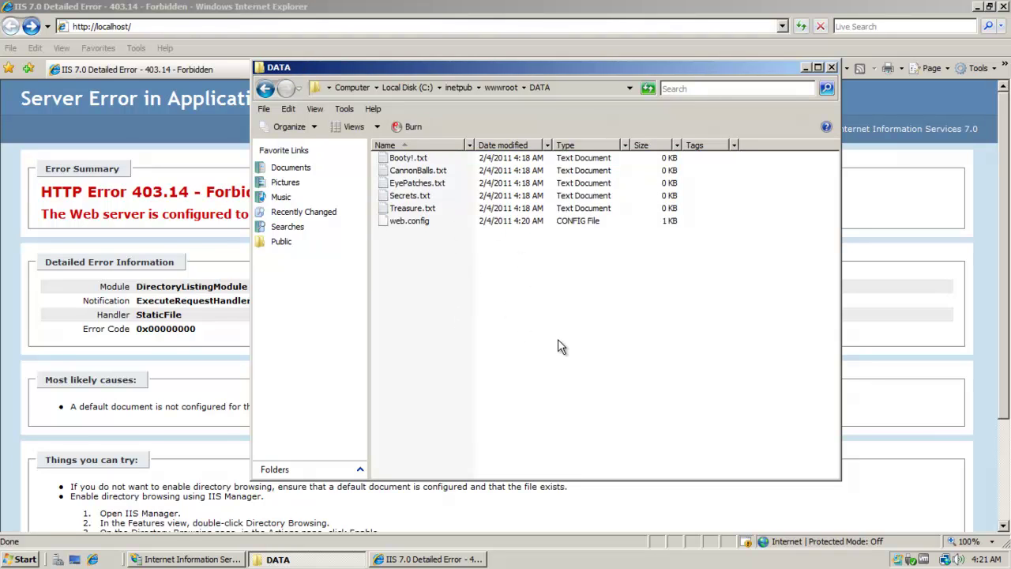
Refresh localhost, test the VIDEOS link and localhost/booty, then return Explorer to wwwroot.
click(239, 6)
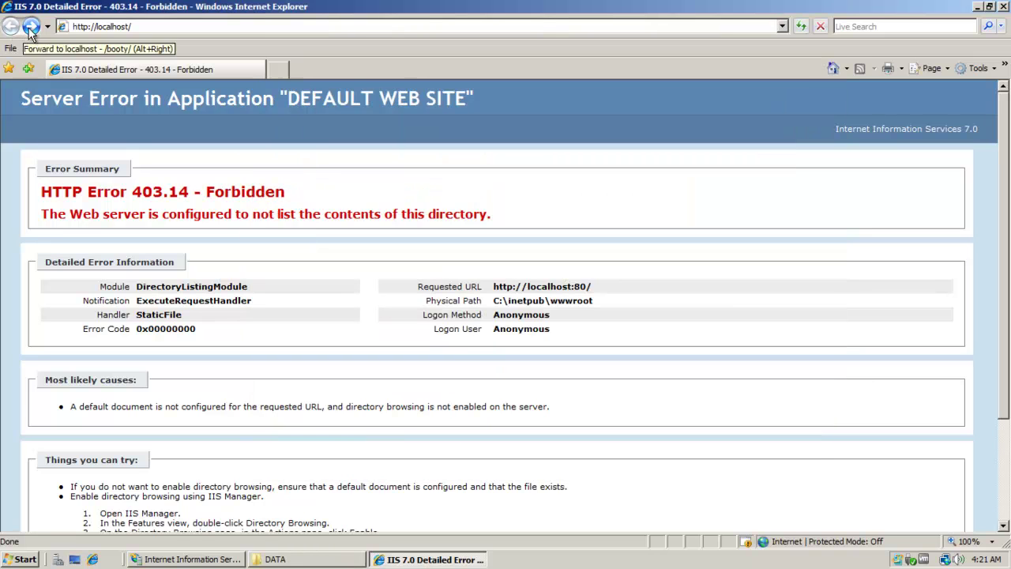
click(834, 72)
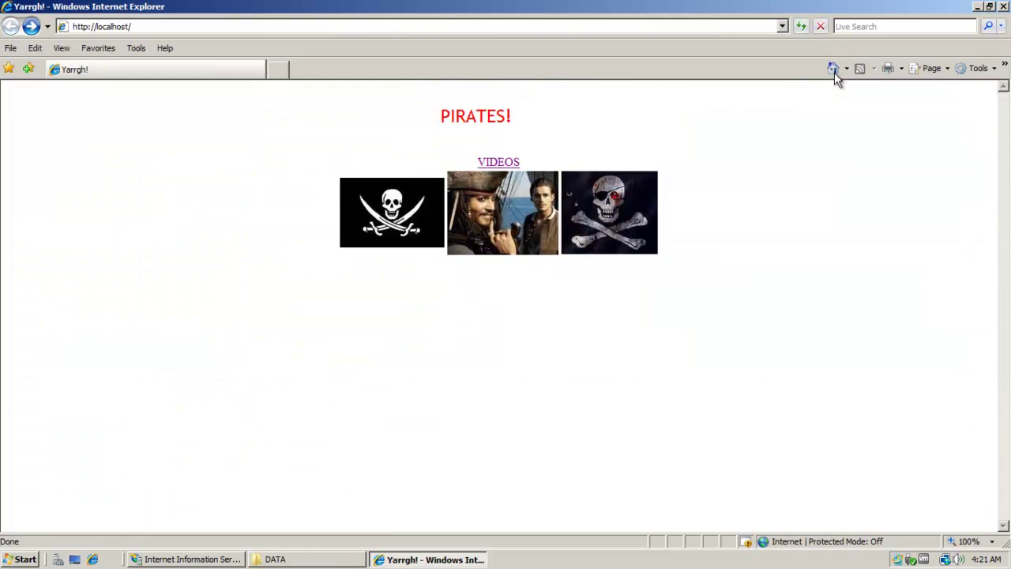
click(503, 165)
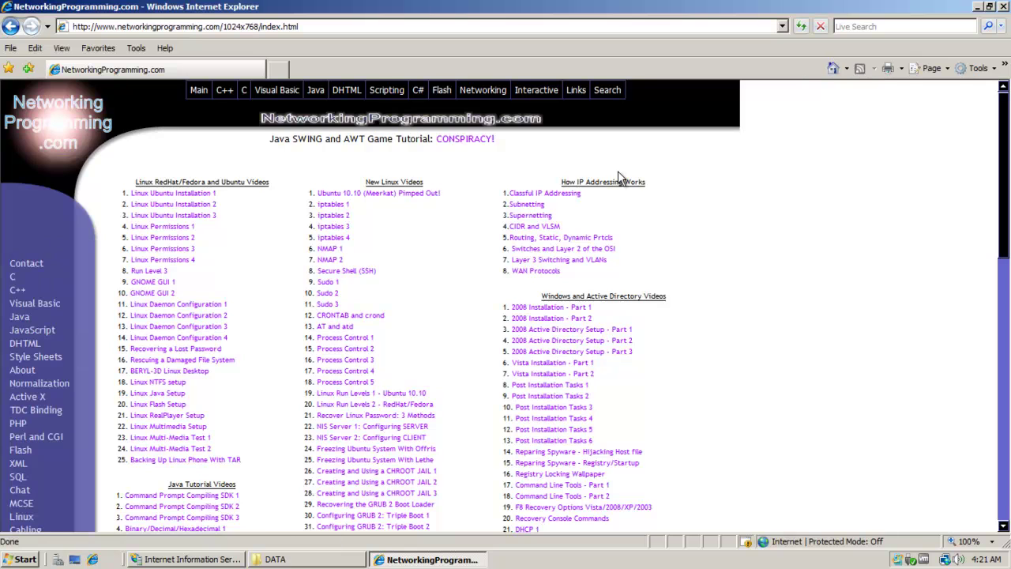
click(832, 68)
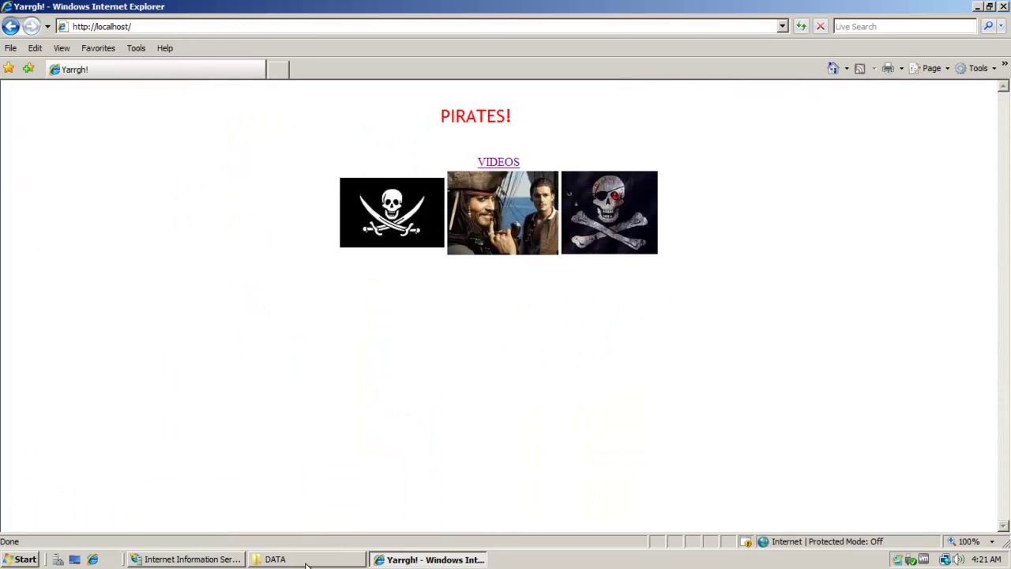
click(168, 27)
click(173, 26)
text(booty)
key(Return)
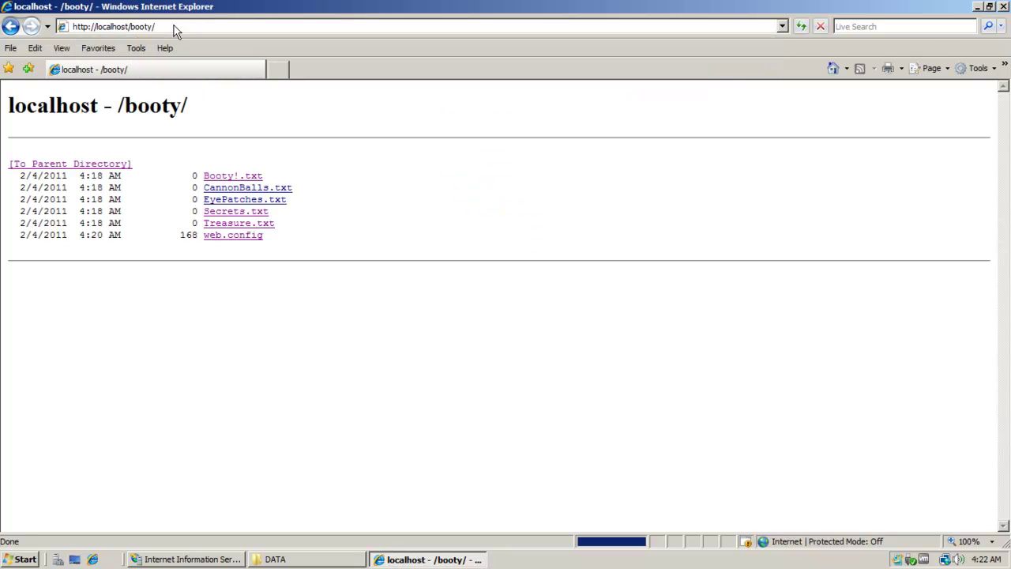
click(11, 26)
click(273, 560)
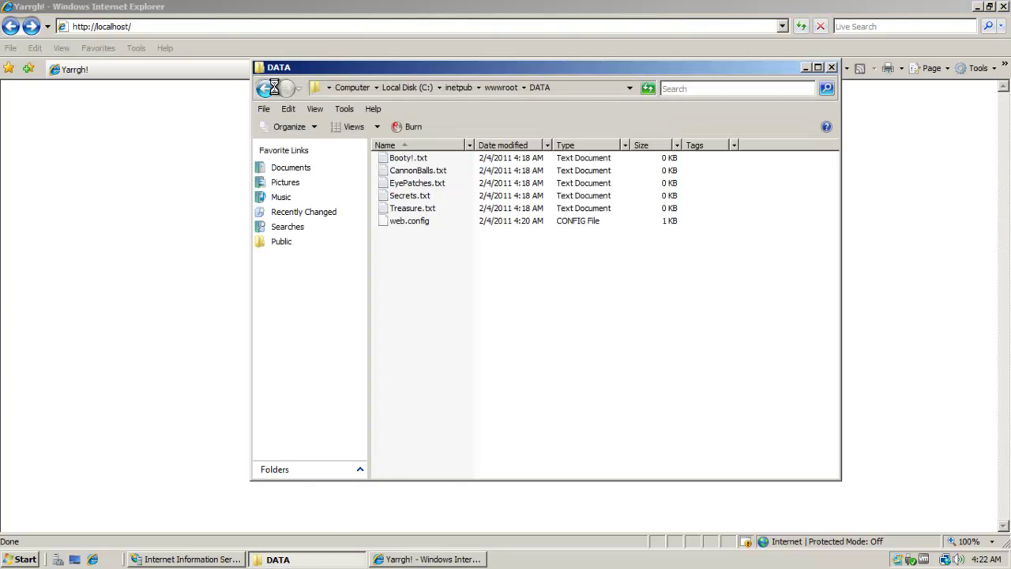
click(266, 87)
In index.html, add a <br> and a BOOTY link to DATA\ below the pirate pictures.
right_click(423, 183)
mouse_move(482, 231)
click(603, 241)
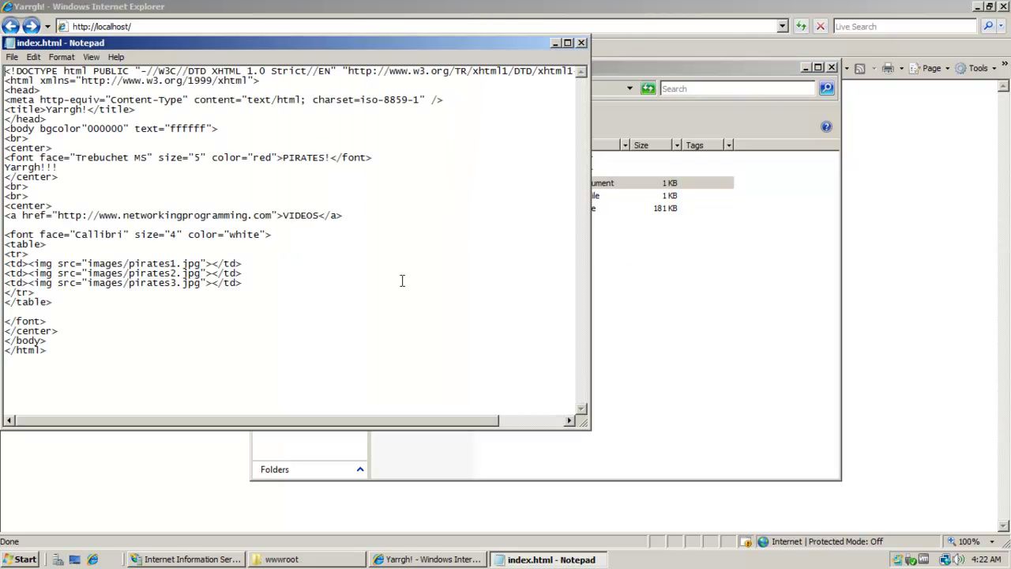
click(107, 310)
text(<br>)
key(Return)
text(<a href)
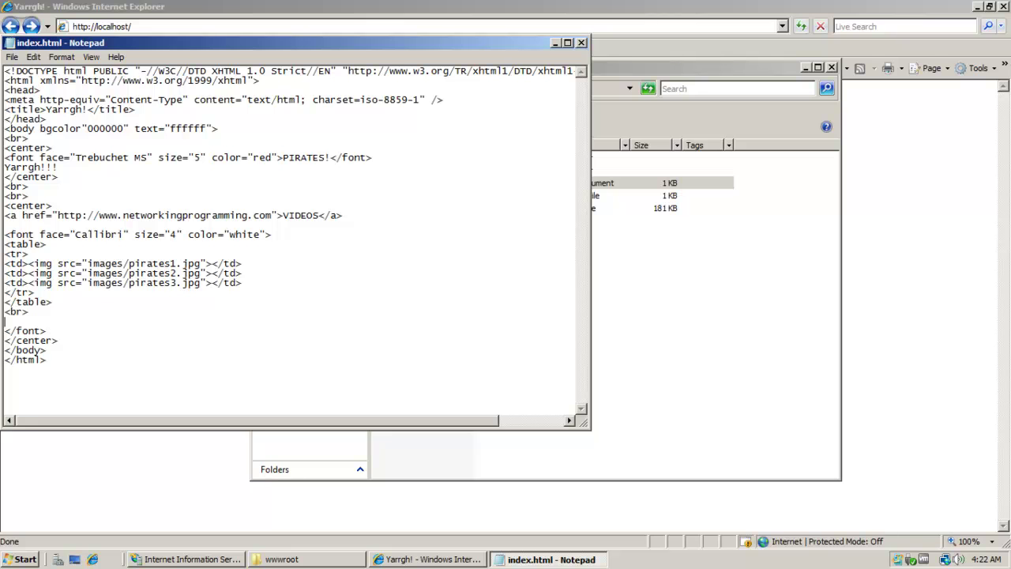
text(="index.h)
key(BackSpace)
key(BackSpace)
key(BackSpace)
key(BackSpace)
key(BackSpace)
key(BackSpace)
key(BackSpace)
text(DATA)
Save index.html, close Notepad and reload the pirates page to show BOOTY.
click(38, 311)
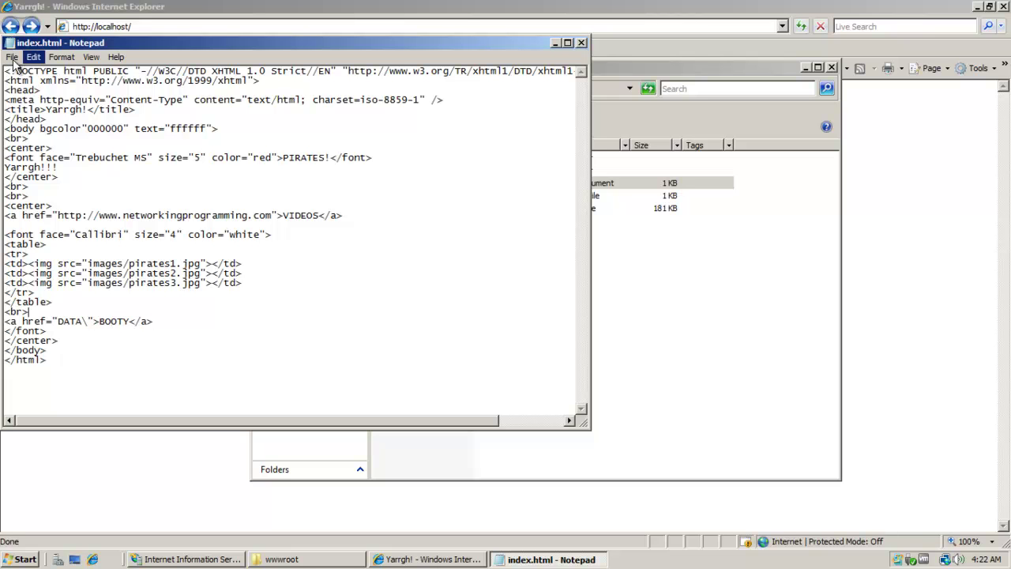
click(582, 43)
key(alt+Tab)
click(497, 281)
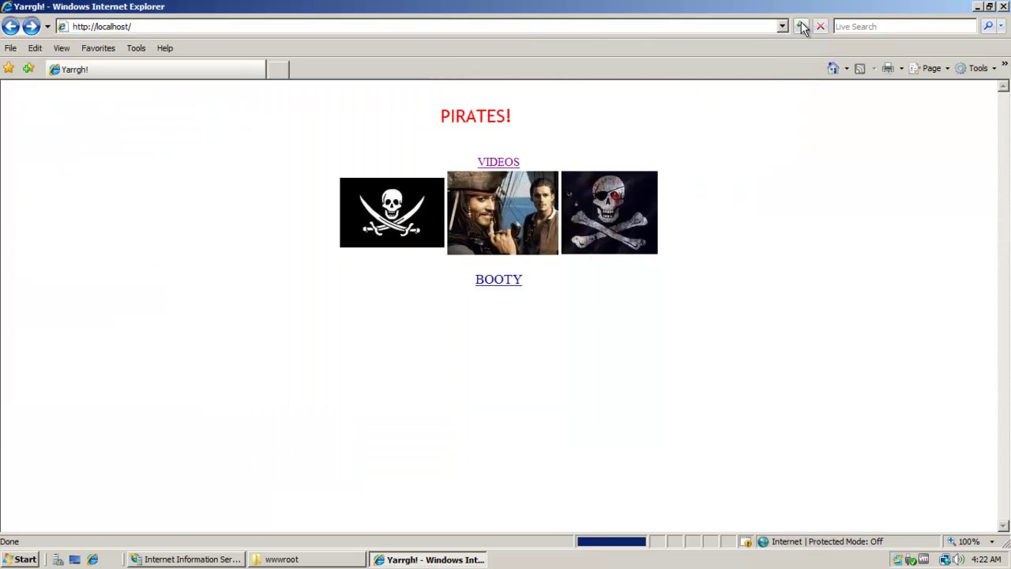
From the Pirates home page, open the BOOTY link twice to check the localhost/DATA/ listing.
click(10, 26)
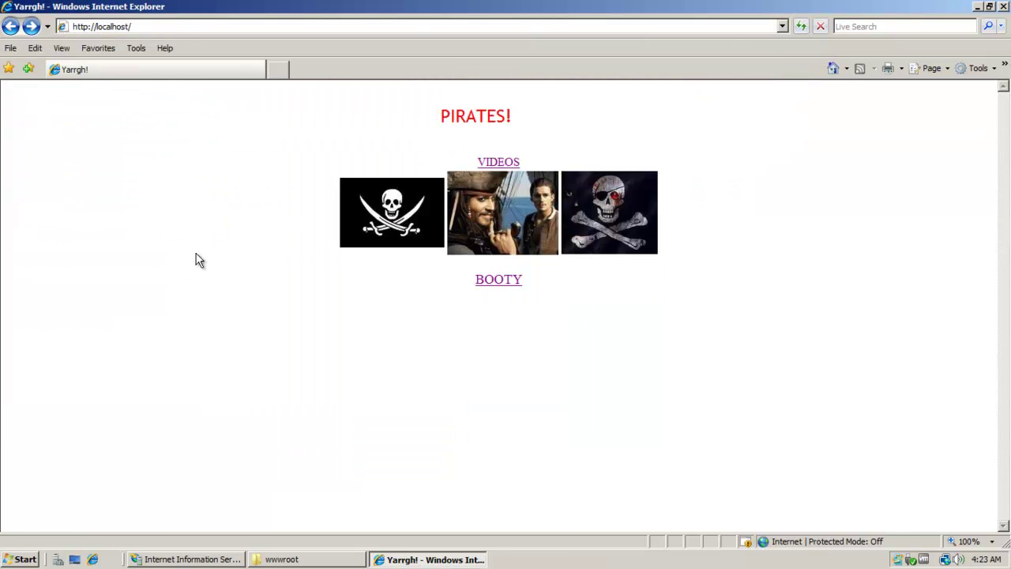
click(494, 282)
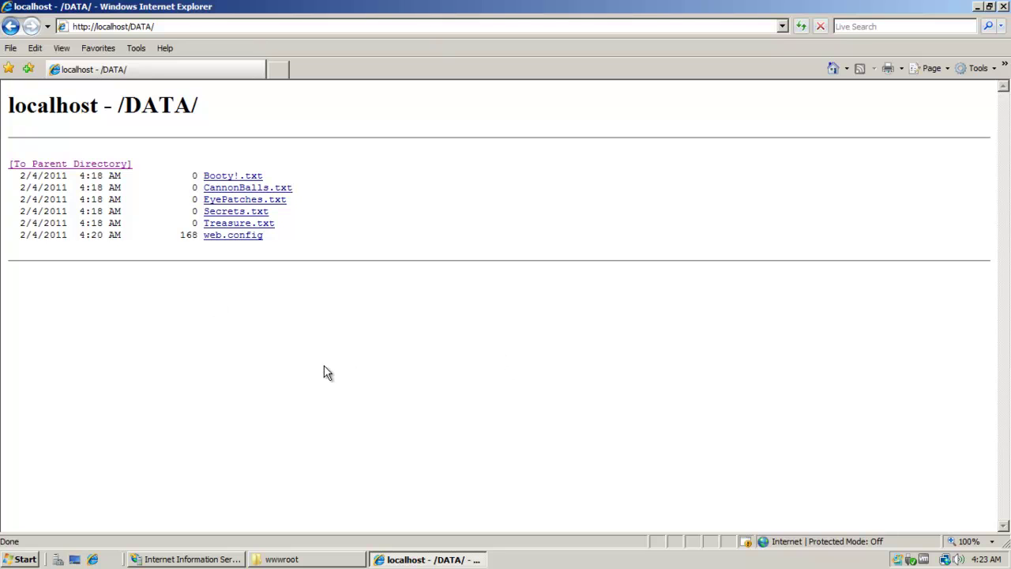
click(10, 26)
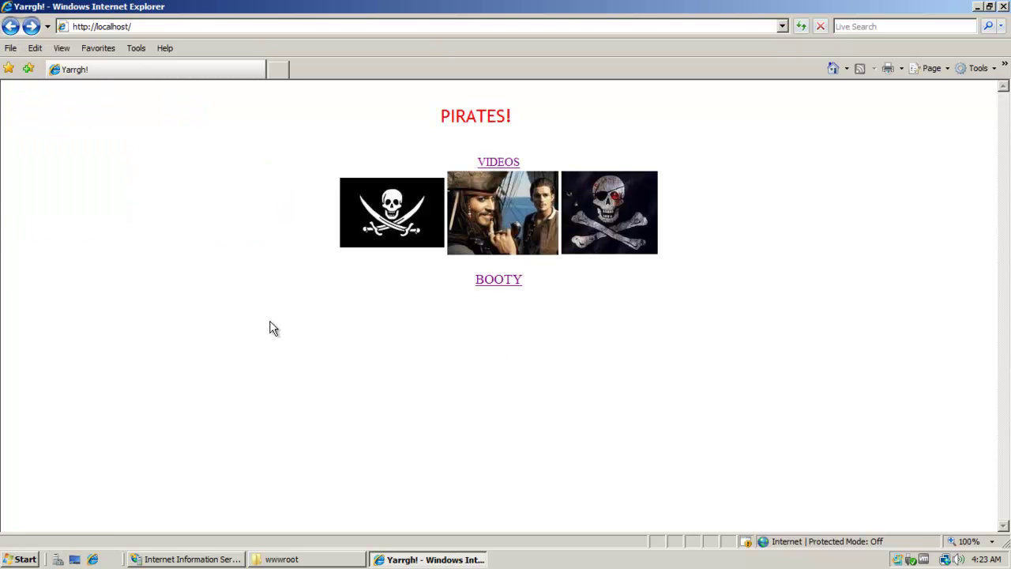
click(498, 281)
Minimize the wwwroot folder window and select the BOOTY folder in IIS Manager's site tree.
click(285, 560)
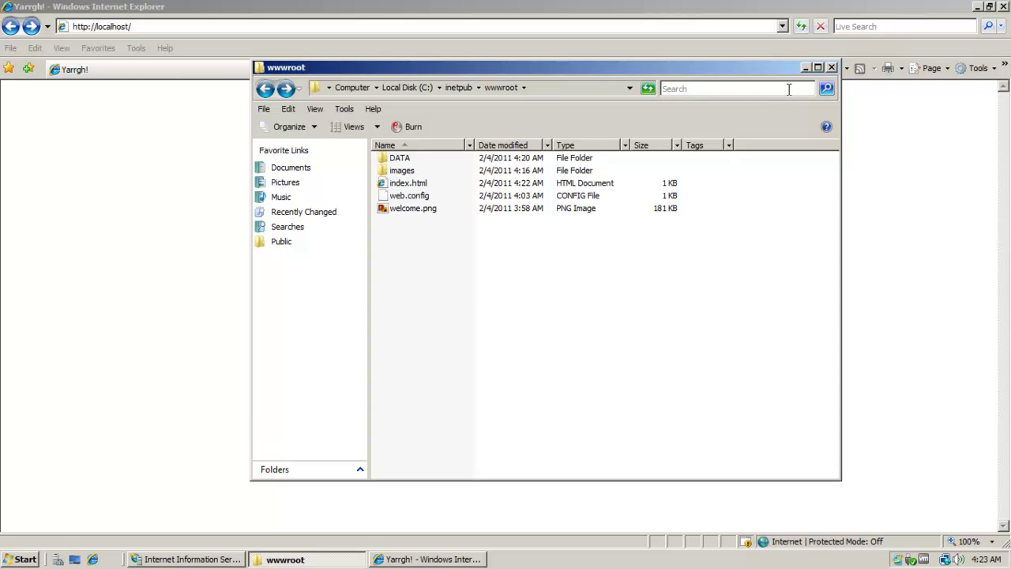
click(808, 69)
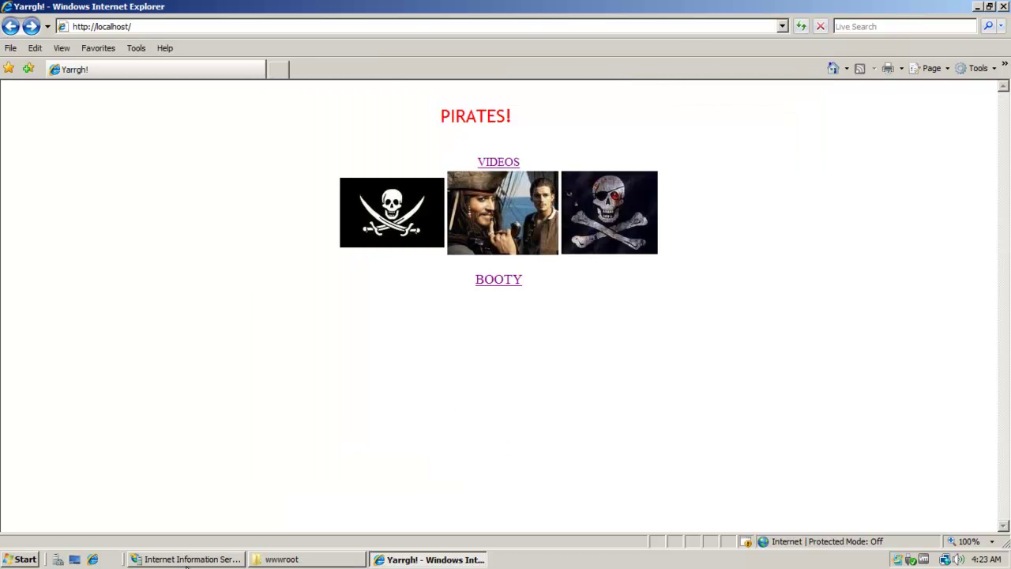
click(222, 563)
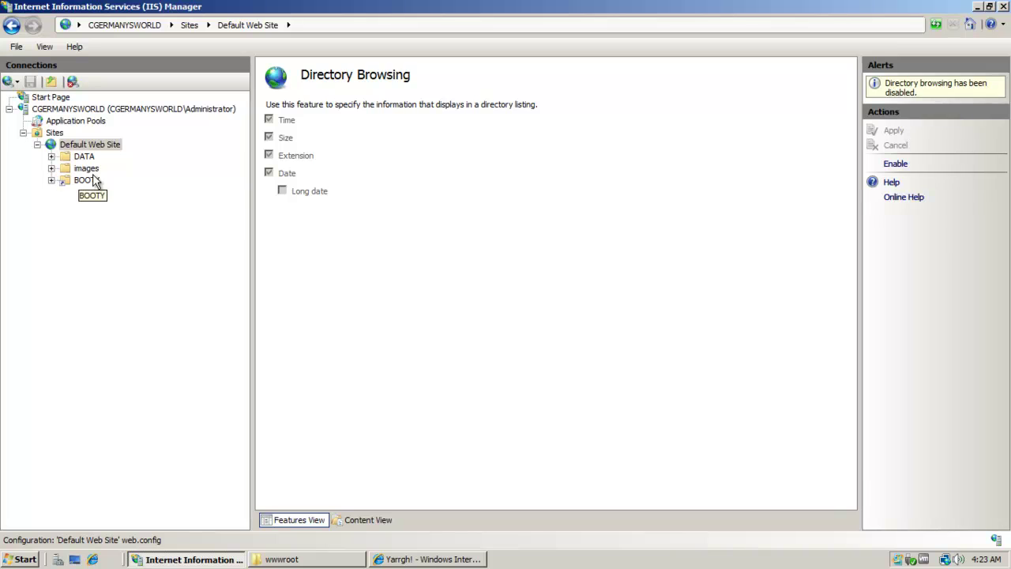
click(88, 181)
In BOOTY's Authentication, disable Anonymous Authentication and enable Basic Authentication.
click(528, 308)
double_click(291, 156)
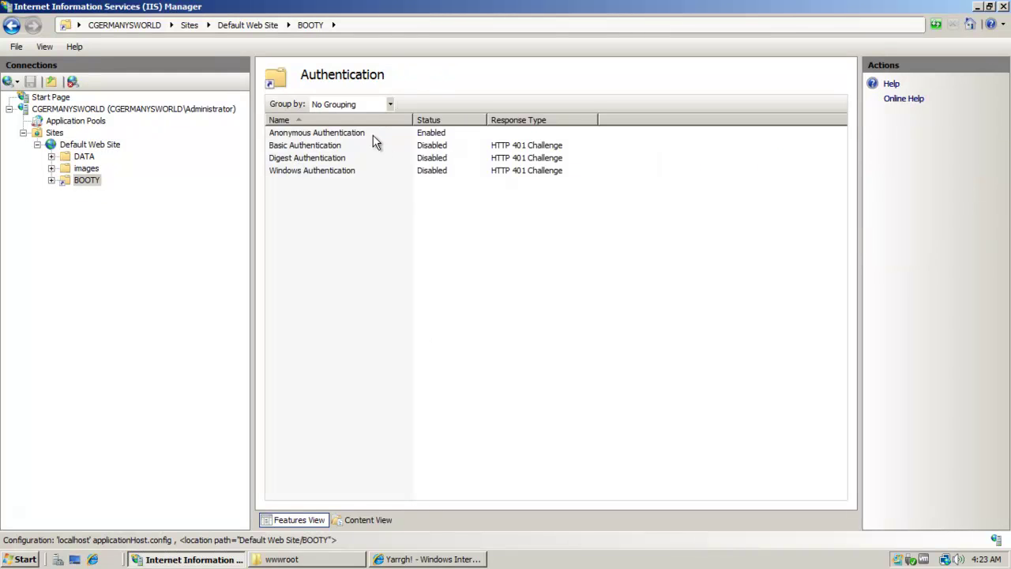
click(366, 137)
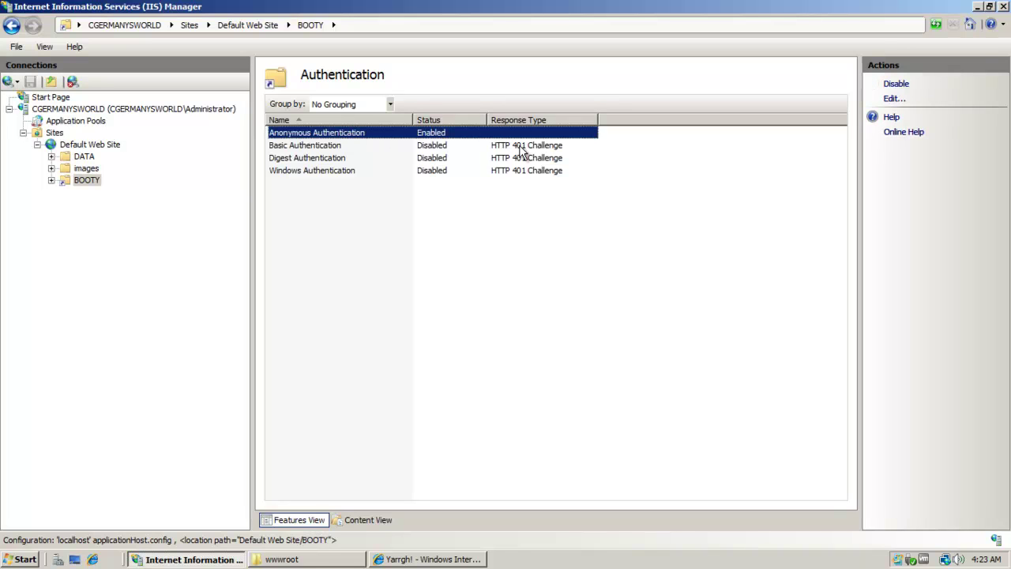
click(898, 86)
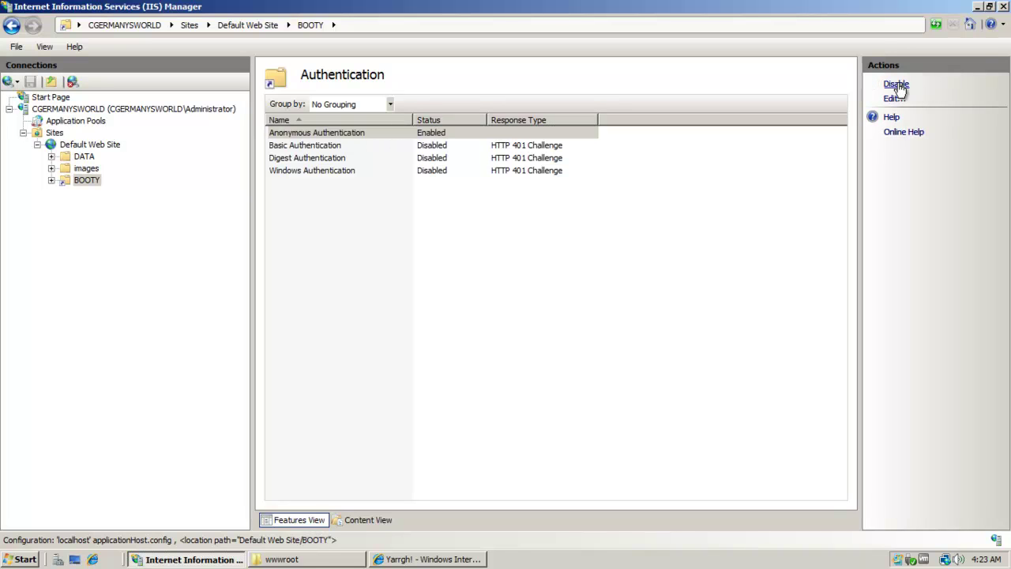
click(333, 148)
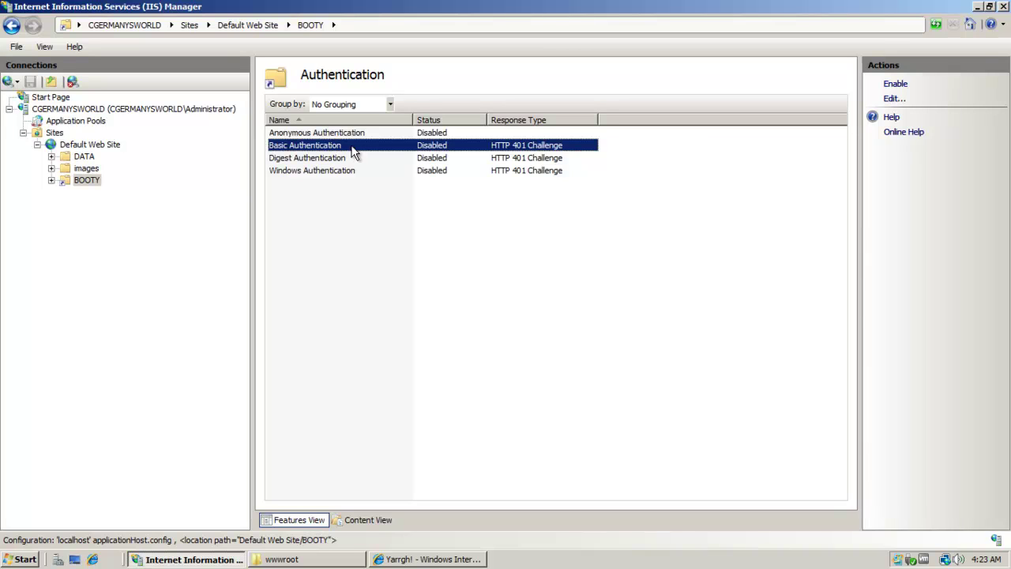
click(896, 84)
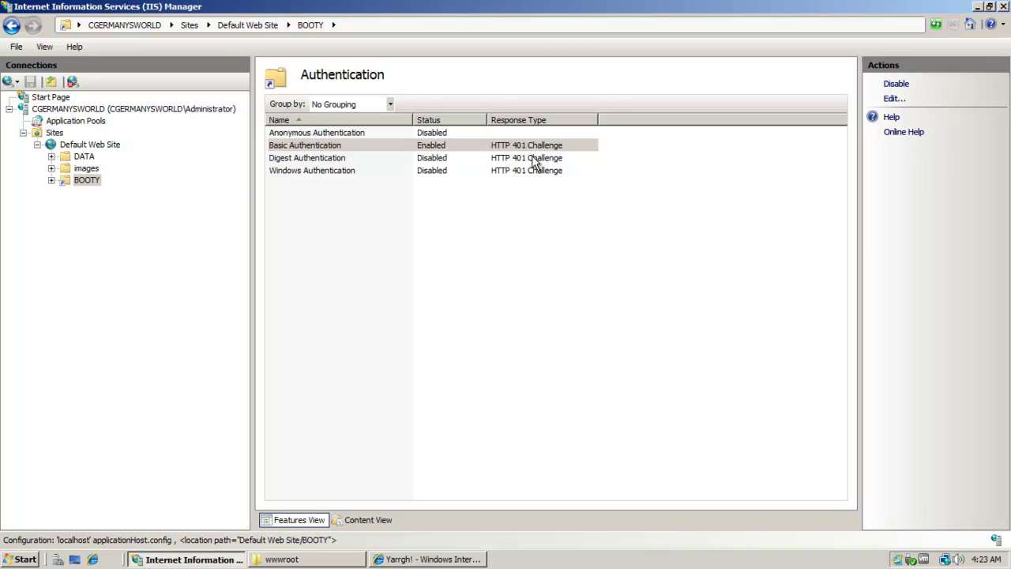
Open Basic Authentication's settings and close them without changes.
click(475, 144)
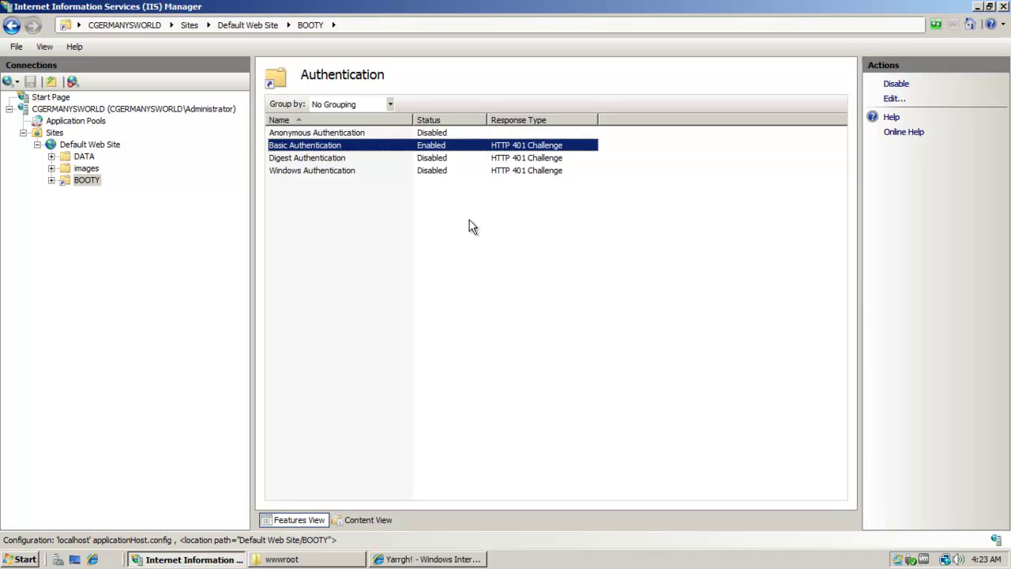
right_click(429, 144)
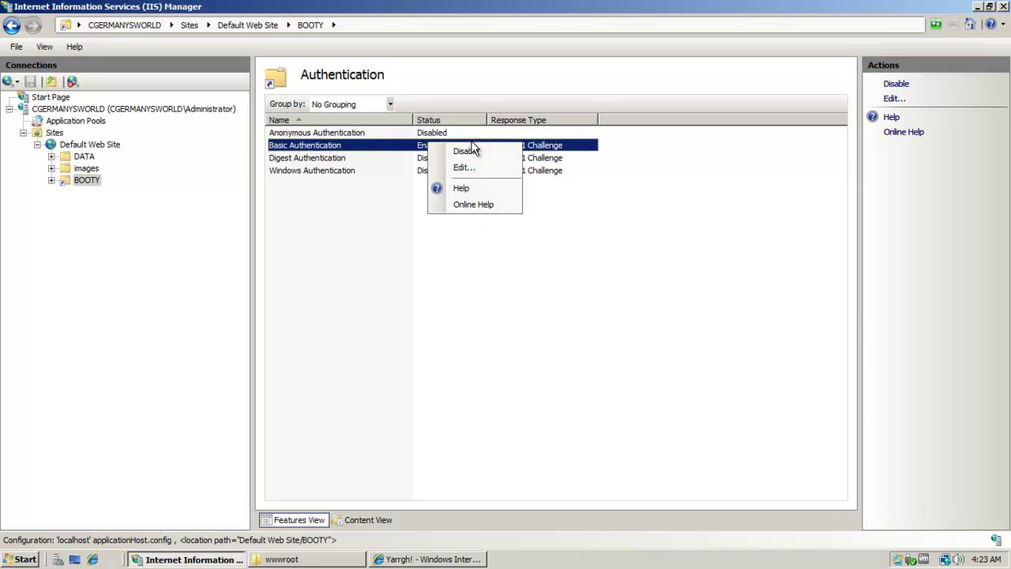
click(461, 168)
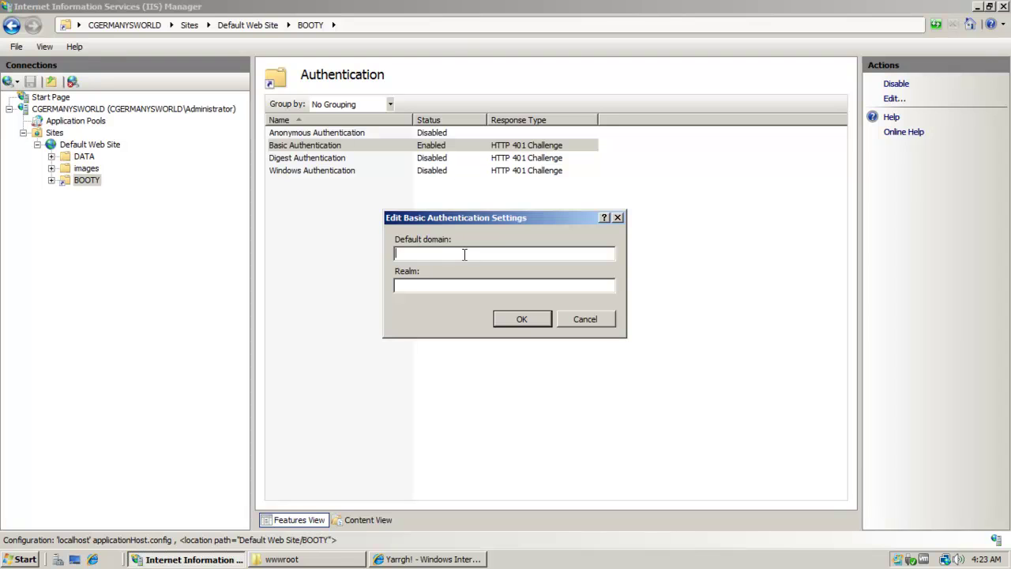
click(584, 319)
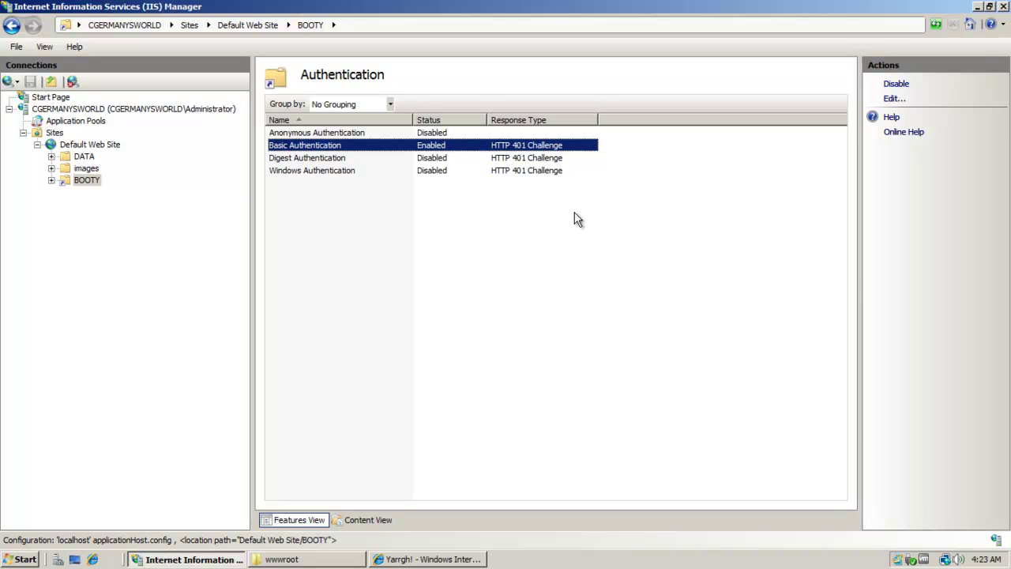
Check that Digest and Windows Authentication stay disabled, then minimize IIS Manager.
click(348, 161)
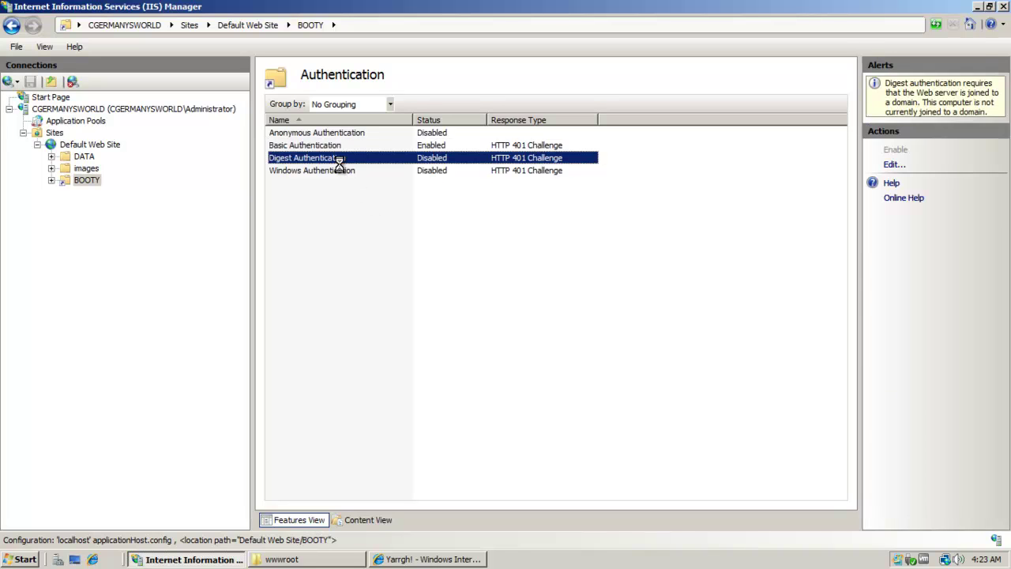
click(342, 173)
click(339, 147)
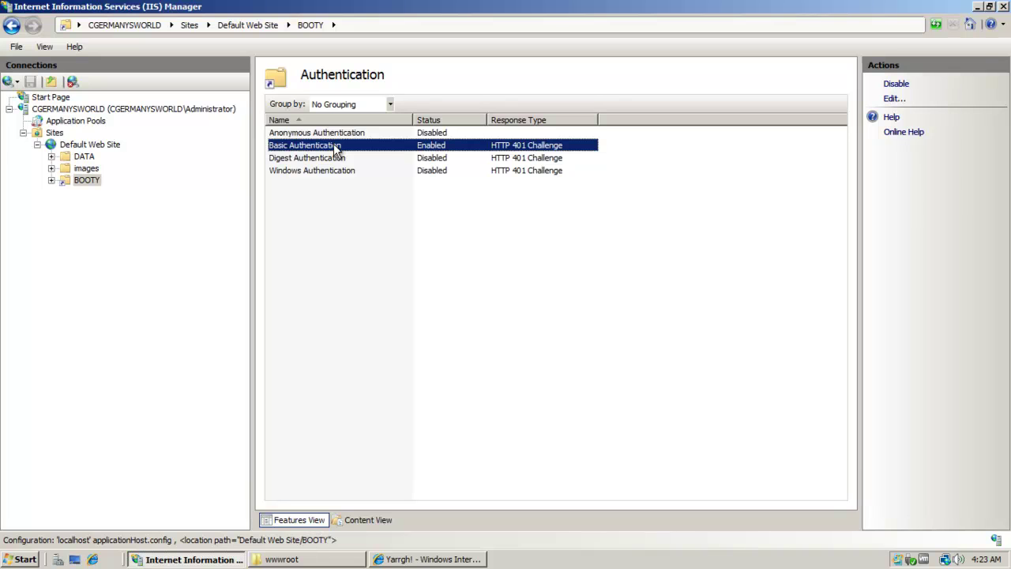
click(339, 158)
click(339, 172)
click(353, 212)
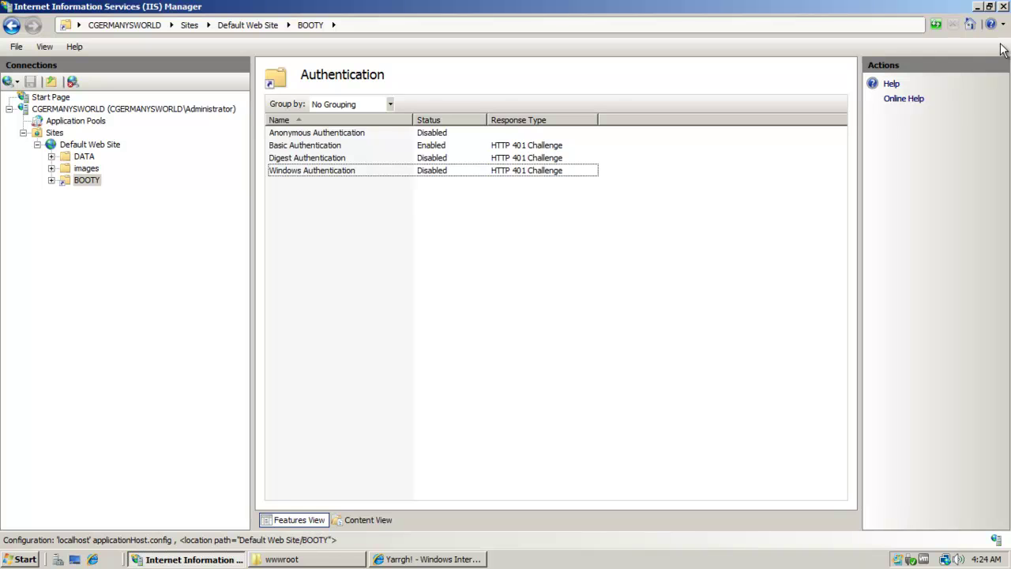
click(978, 7)
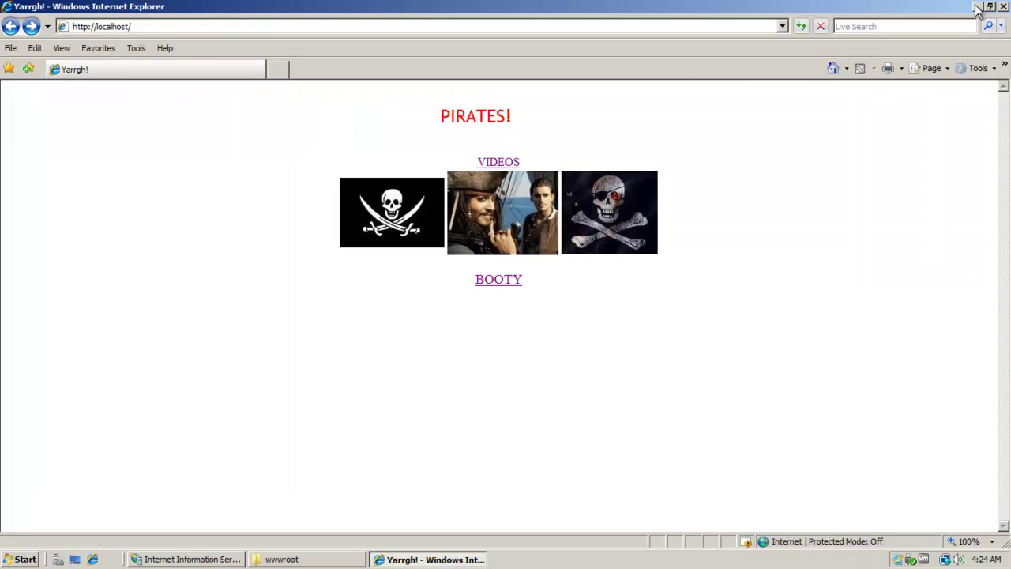
Minimize the browser and launch Server Manager via the Start menu Computer entry's Manage option.
click(978, 7)
click(35, 562)
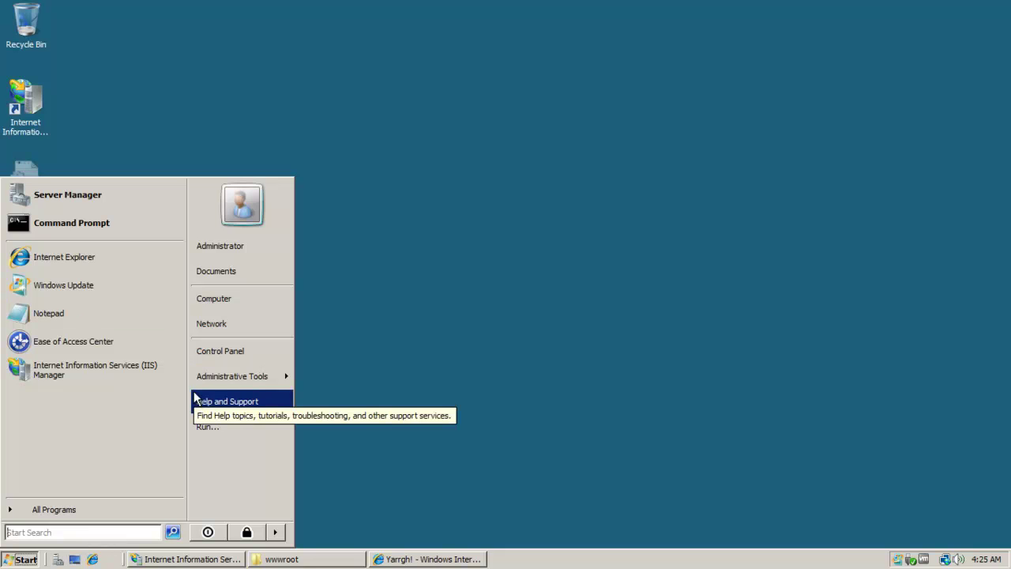
mouse_move(213, 384)
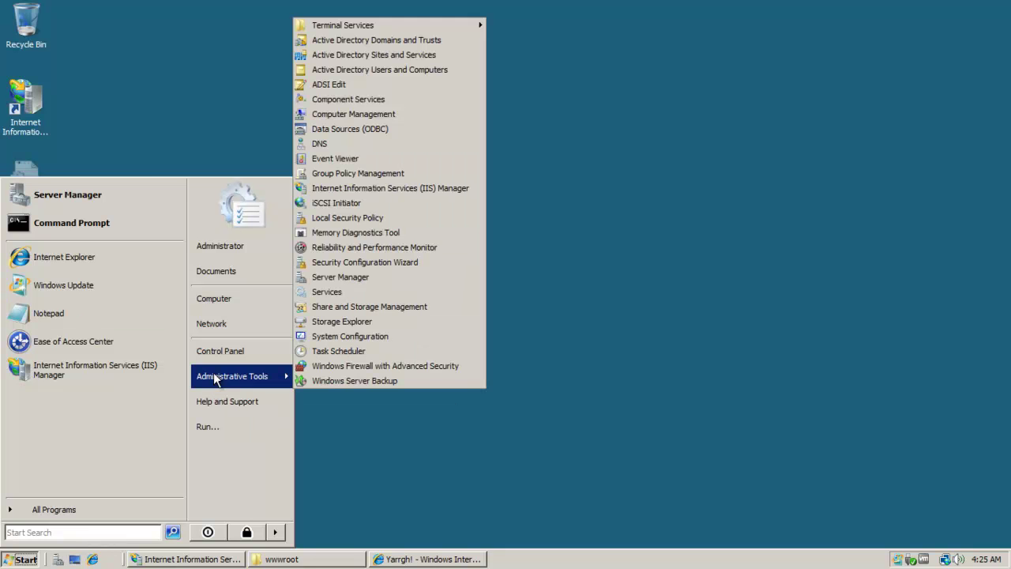
right_click(219, 309)
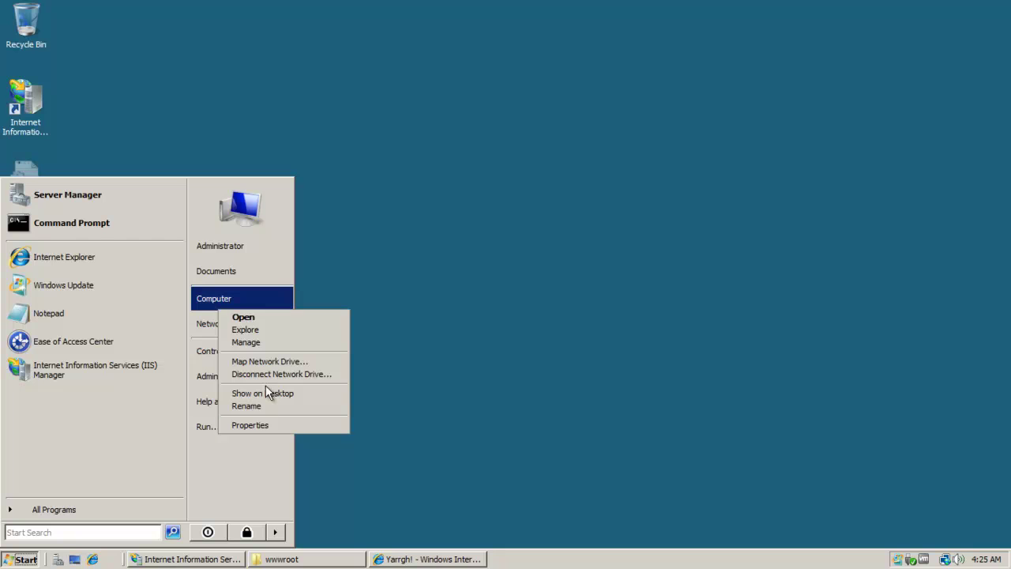
click(268, 346)
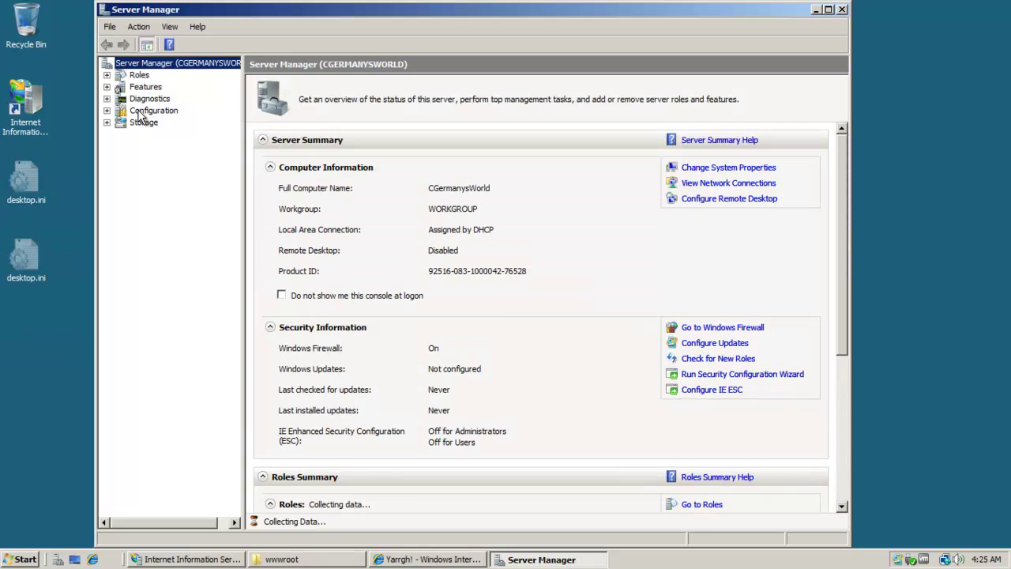
Under Configuration > Local Users and Groups, choose New User from the Users list.
click(107, 111)
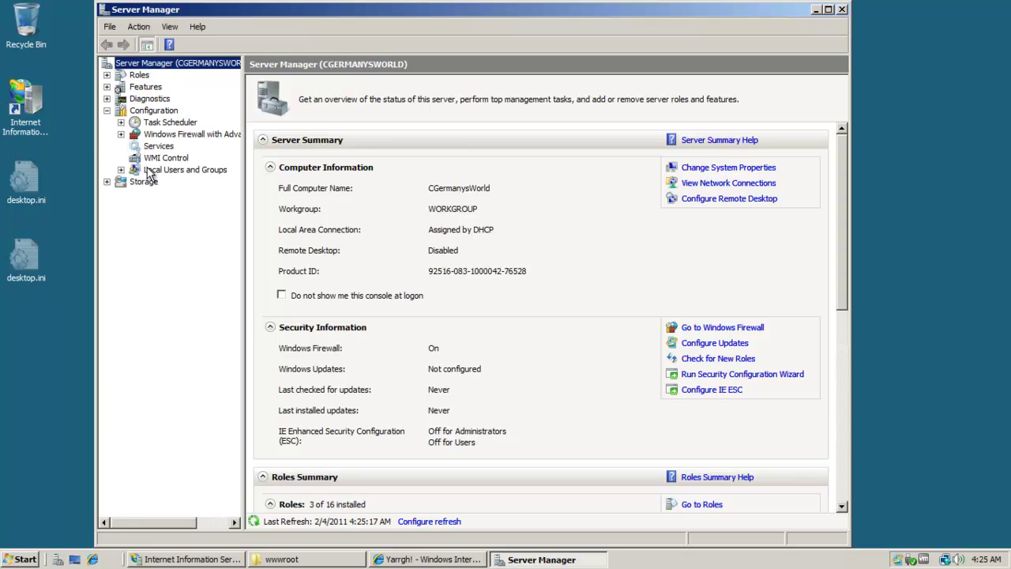
click(162, 170)
click(121, 170)
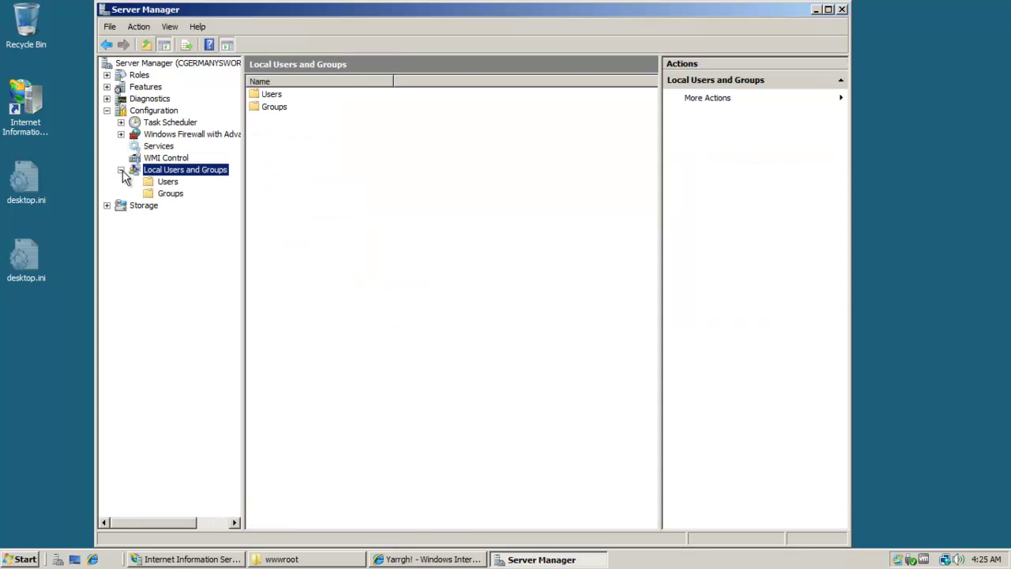
click(168, 181)
right_click(168, 181)
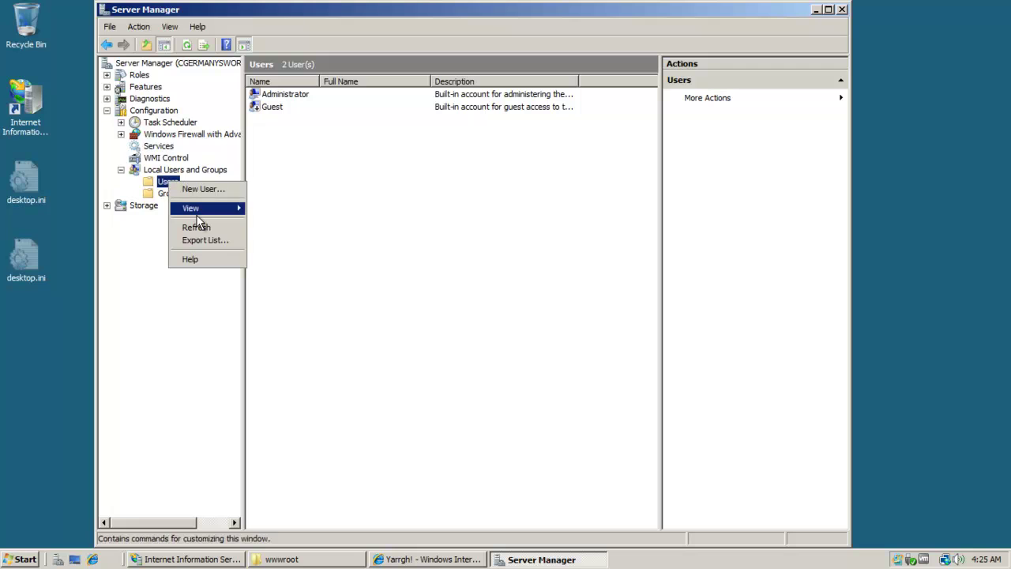
click(202, 188)
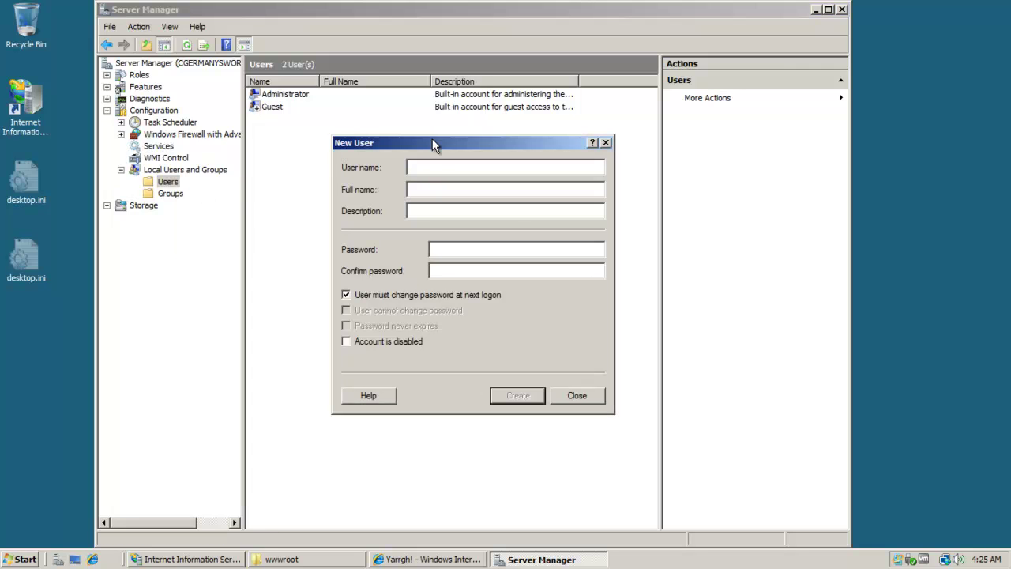
Enter user name webuser, full name web, description user, and the account password twice.
text(se)
key(BackSpace)
key(BackSpace)
text(webuser)
click(434, 190)
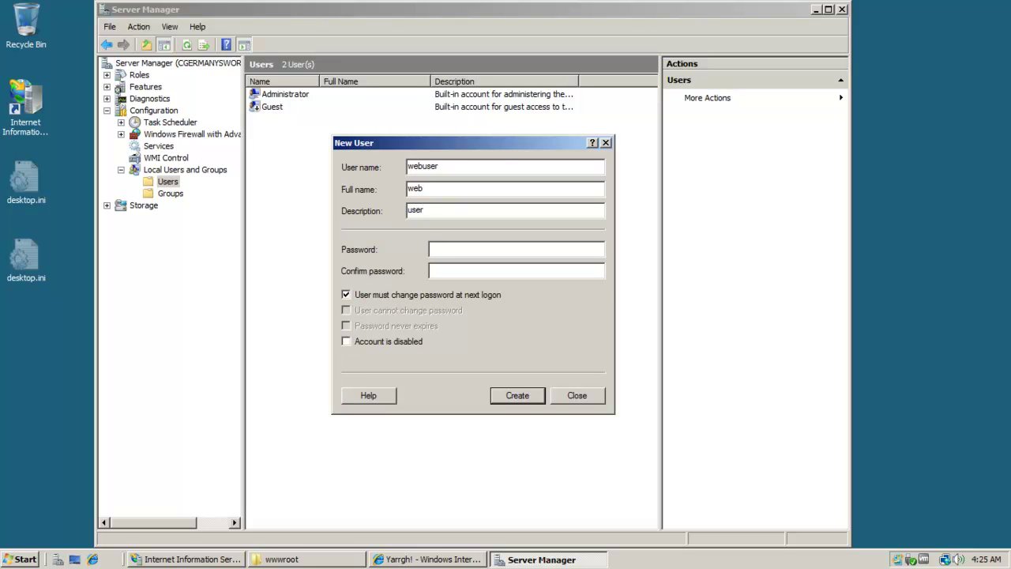
Make the password unchangeable and never-expiring, with no forced change at logon, and create the account.
click(438, 294)
click(419, 309)
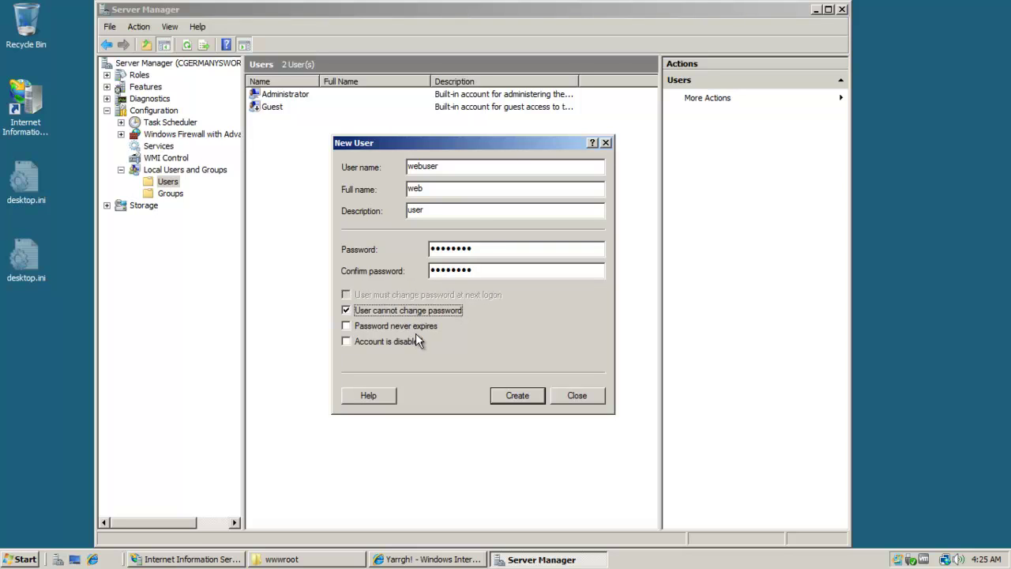
click(413, 324)
click(520, 395)
click(588, 398)
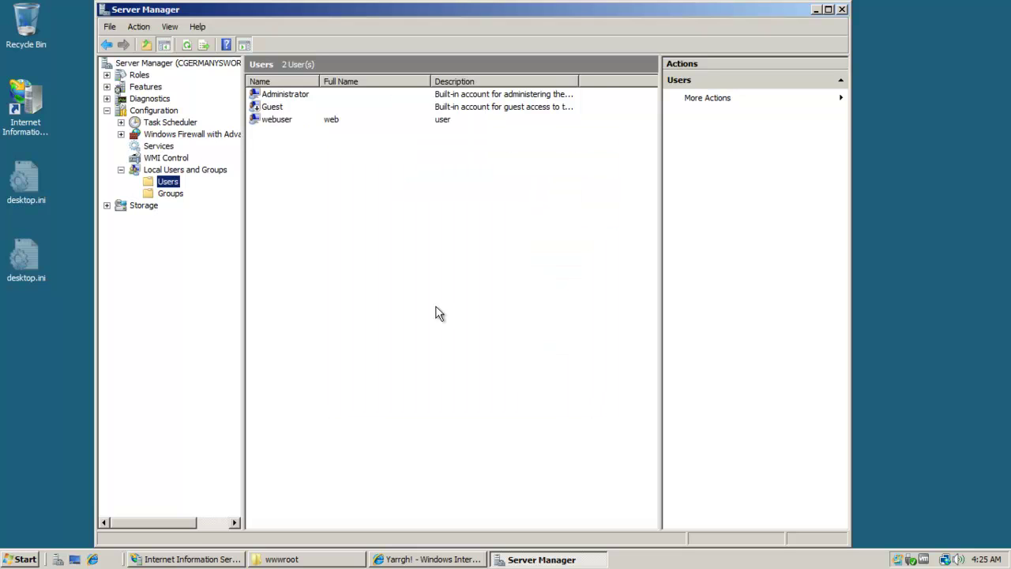
Check the new webuser account in the Users list and close Server Manager.
click(275, 120)
click(637, 240)
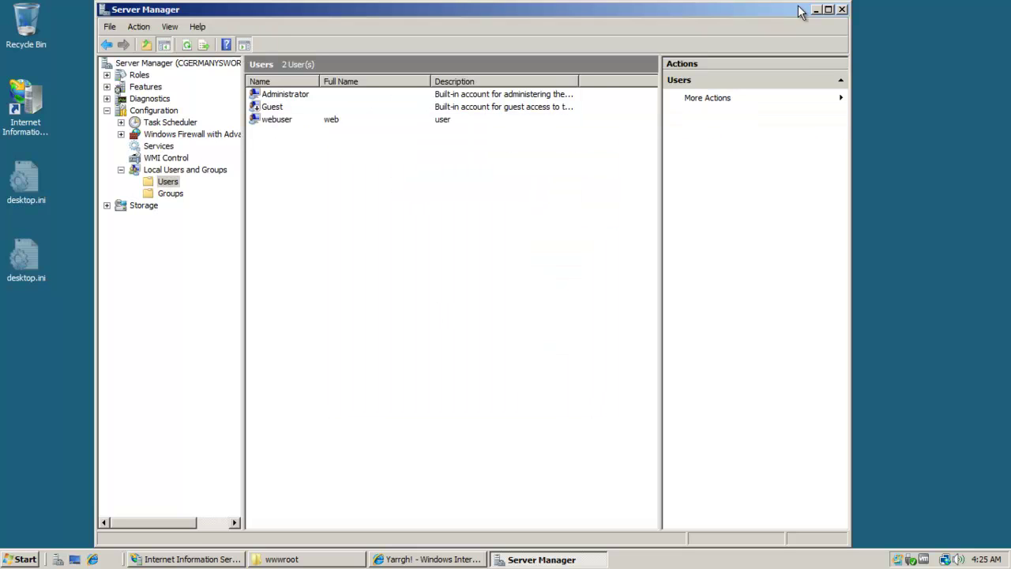
click(842, 9)
click(479, 331)
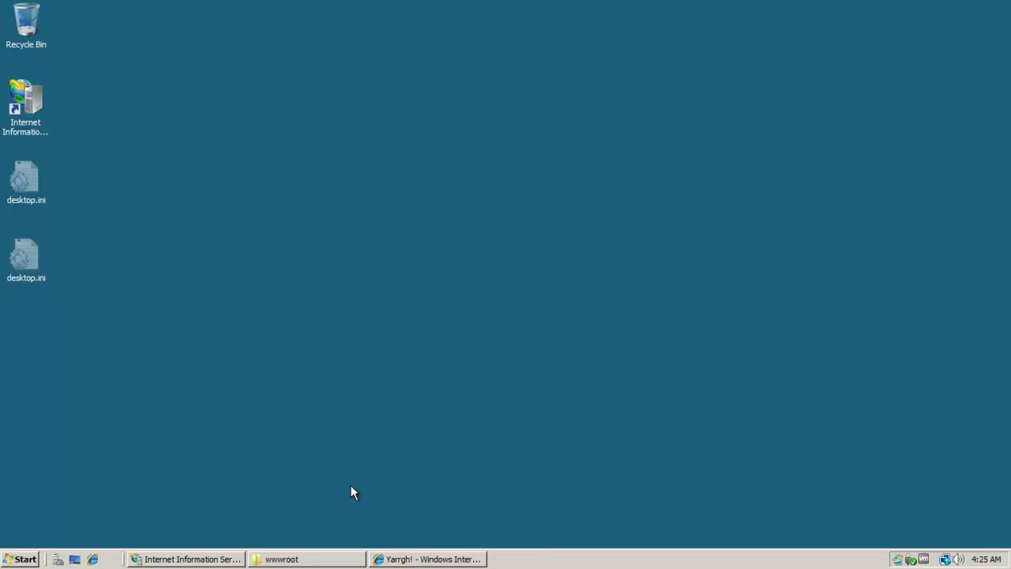
Restore the wwwroot folder window and bring up the DATA folder's context menu.
click(321, 556)
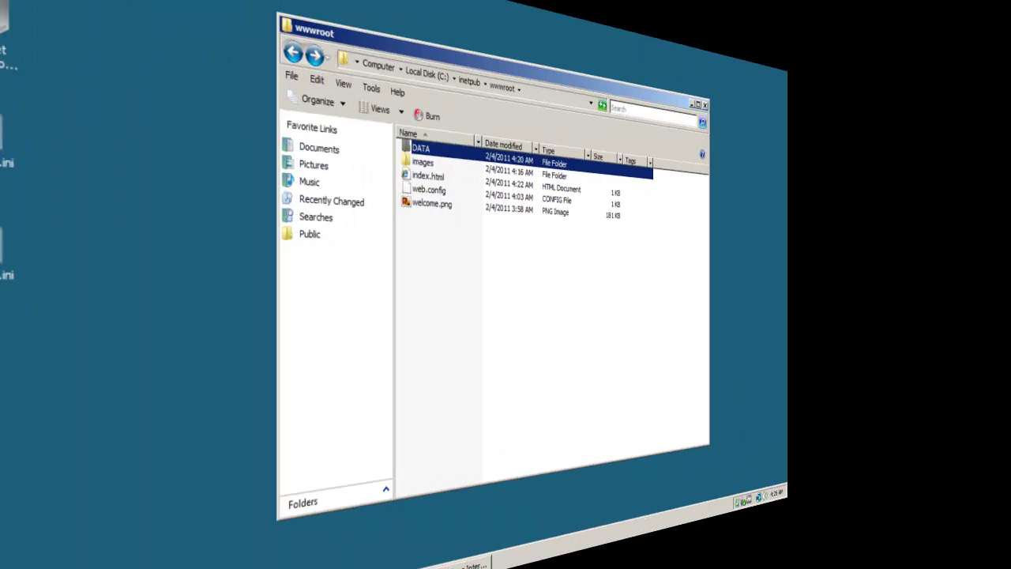
right_click(395, 157)
In DATA's Properties Security tab, view IIS_IUSRS, then choose Advanced > Edit for editable permissions.
click(444, 325)
drag(498, 166, 448, 117)
click(456, 136)
drag(594, 203, 589, 223)
click(513, 208)
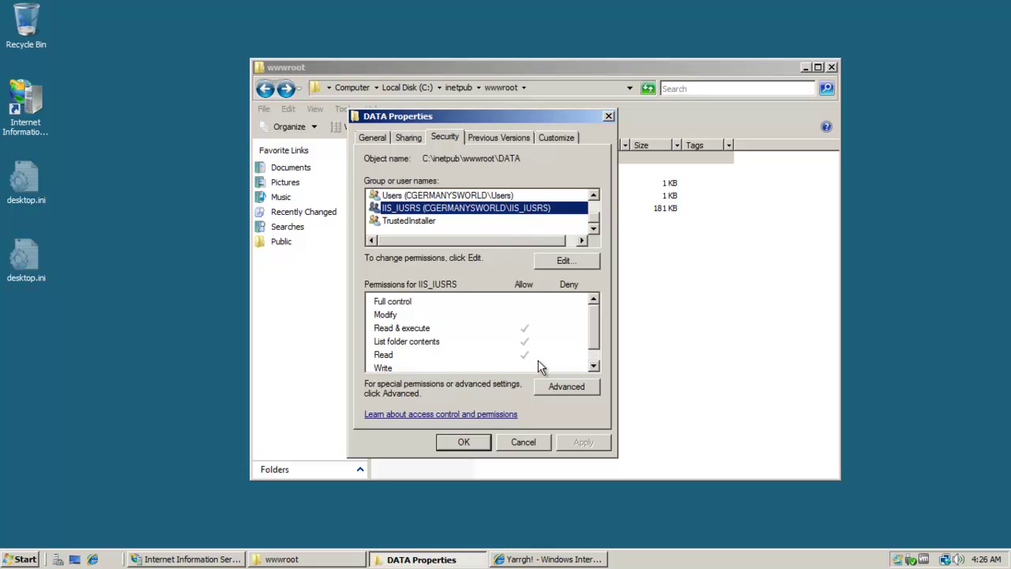
click(565, 386)
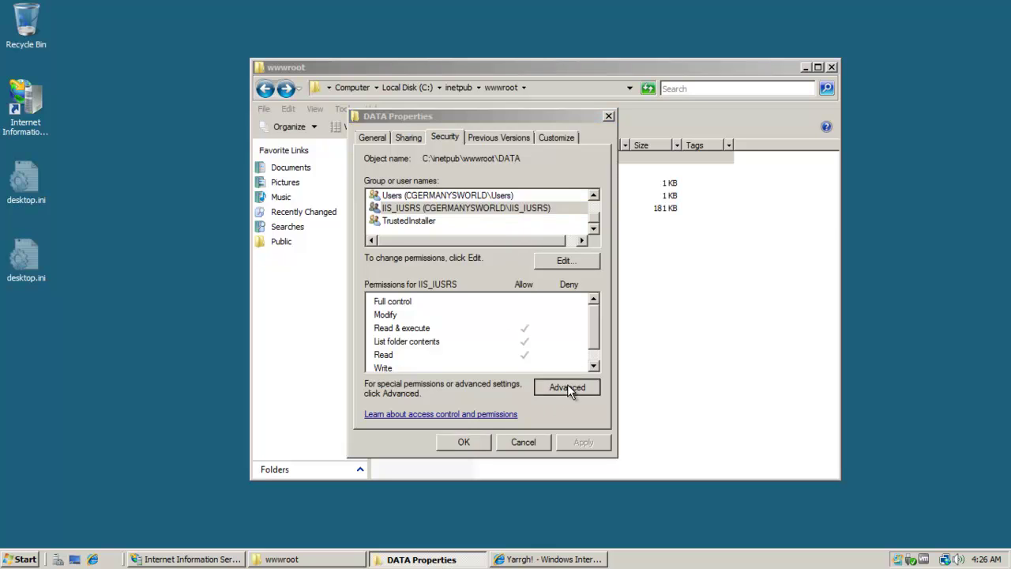
click(441, 410)
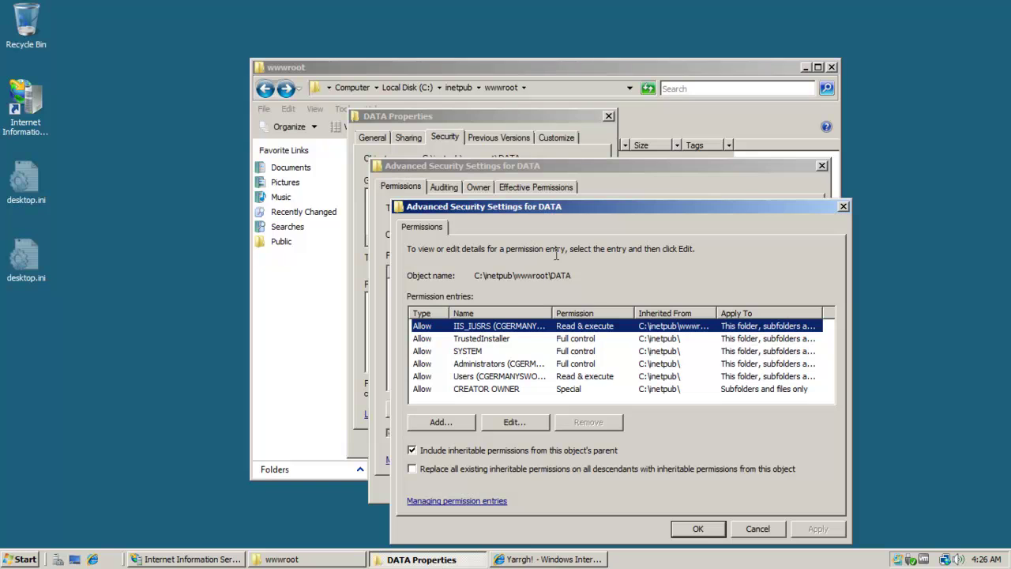
drag(551, 210, 447, 85)
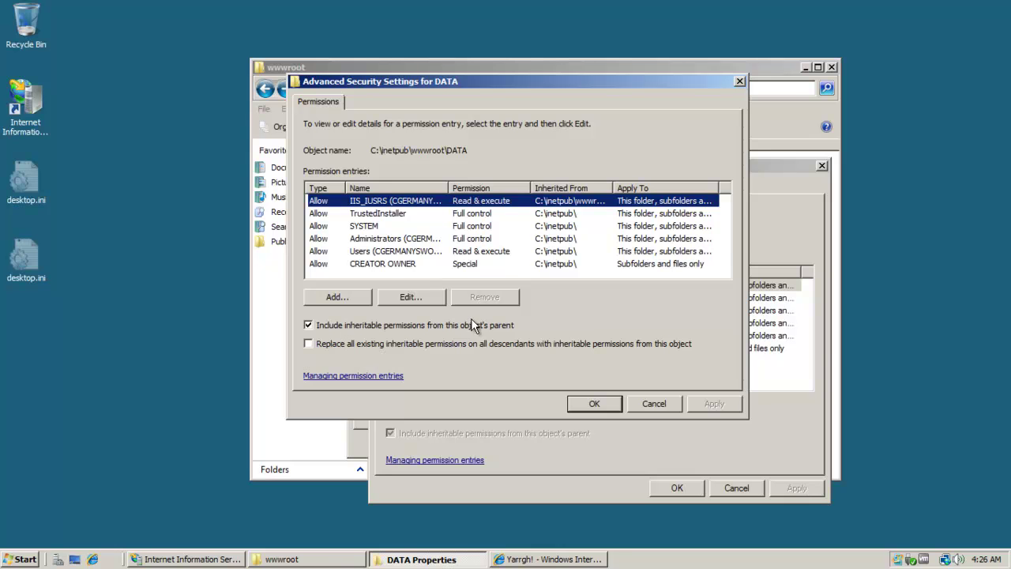
Stop DATA inheriting parent permissions, keep copies of the entries, and remove IIS_IUSRS.
click(342, 324)
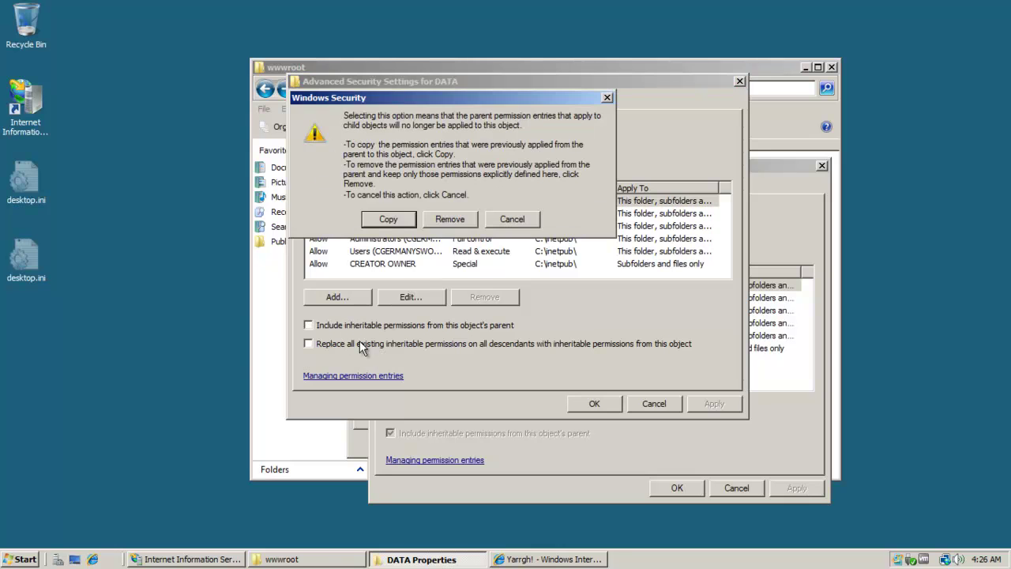
click(409, 221)
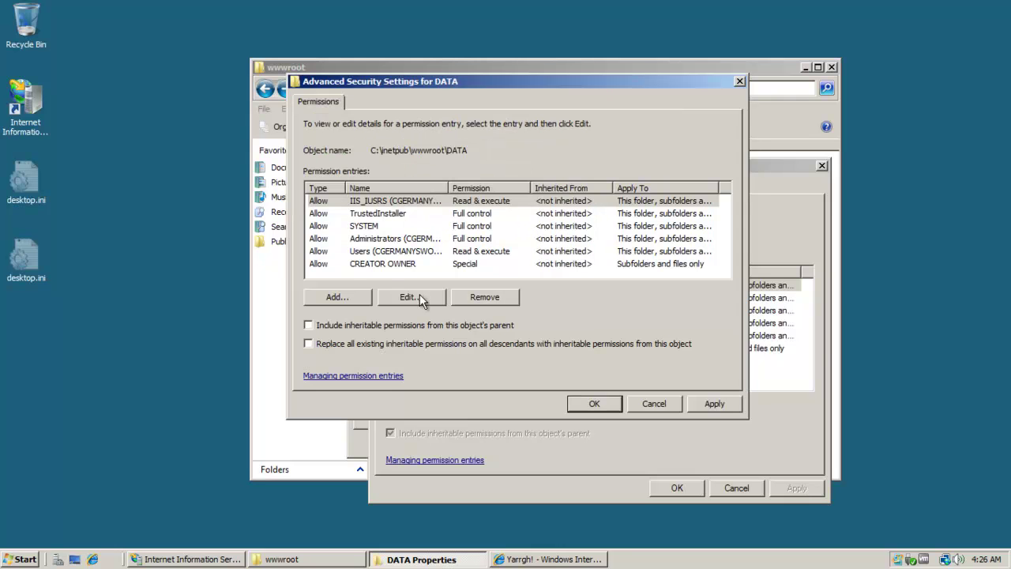
click(397, 200)
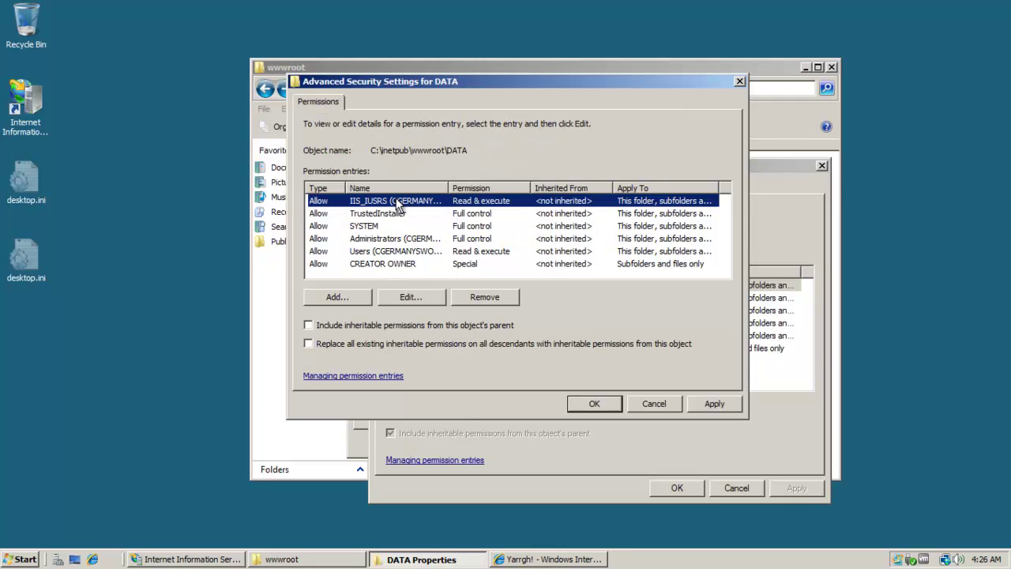
click(480, 299)
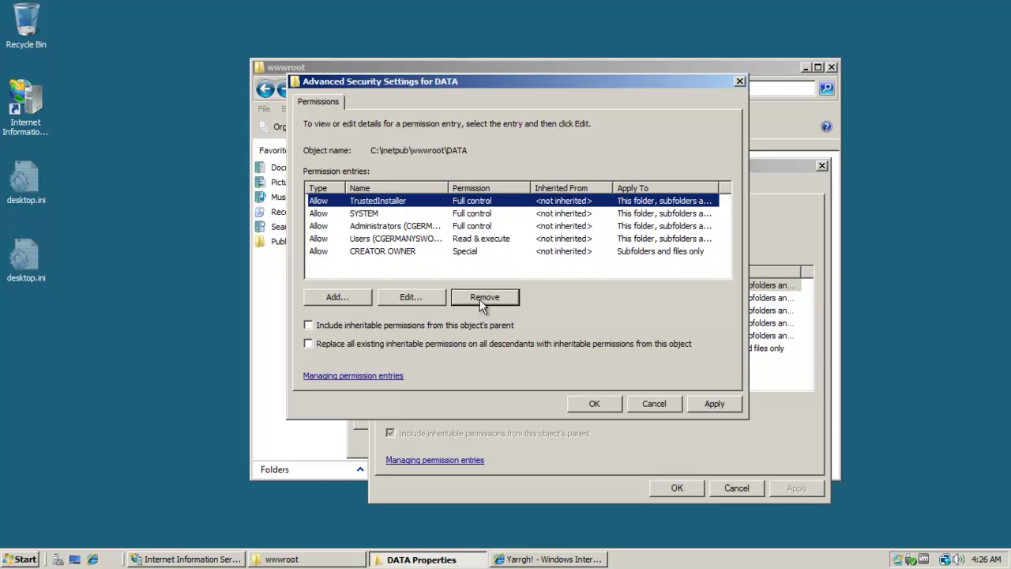
Add a permission entry granting webuser Full control over DATA.
click(337, 298)
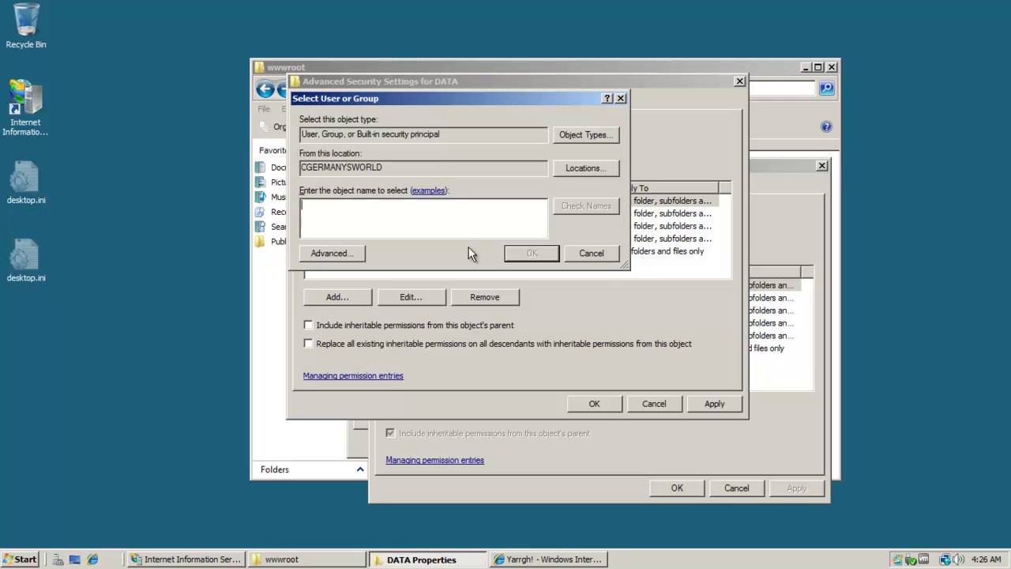
text(webuser)
key(Return)
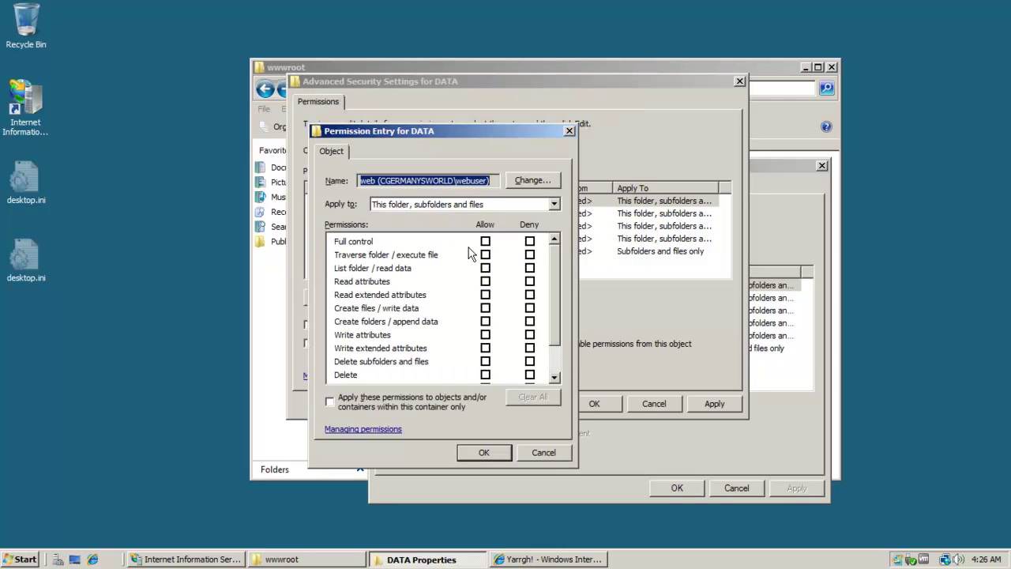
click(485, 241)
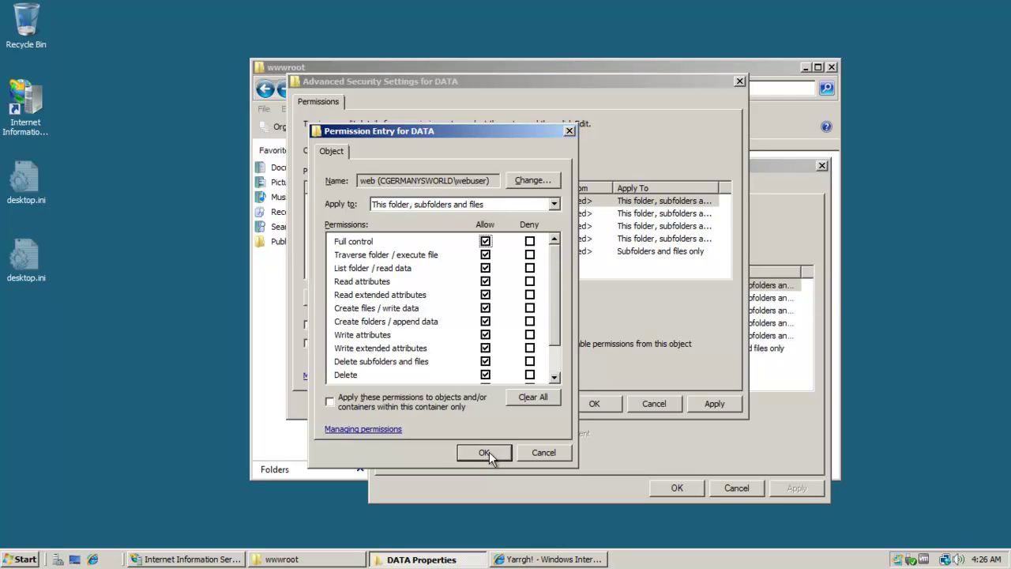
click(485, 452)
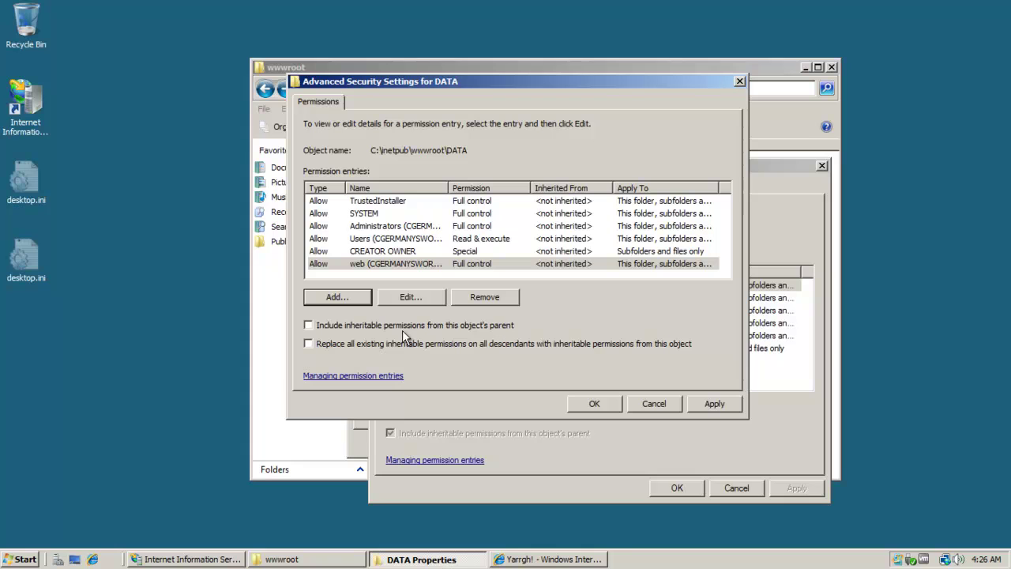
Replace all descendants' permissions with DATA's inheritable permissions and confirm the change.
click(332, 345)
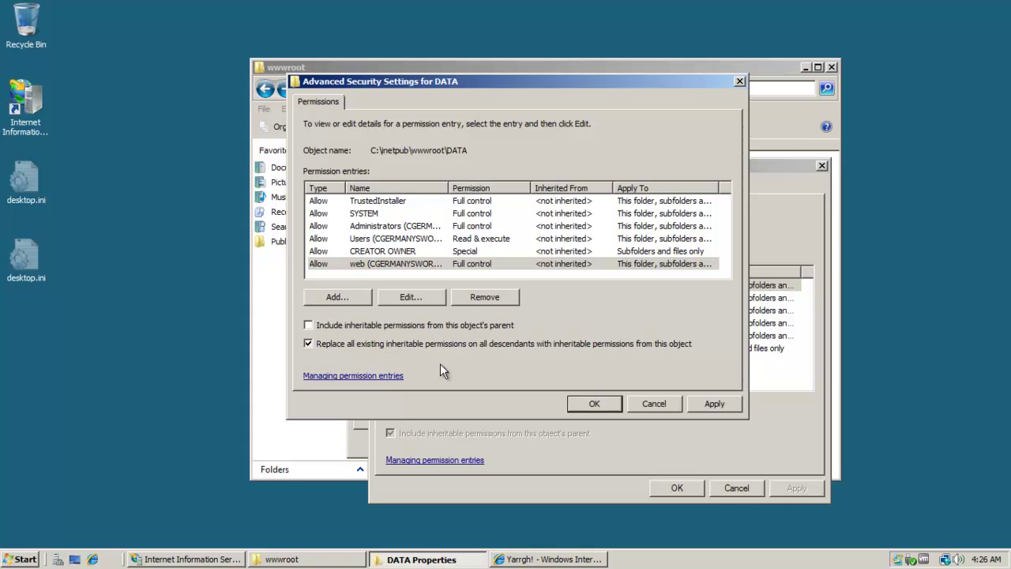
click(594, 403)
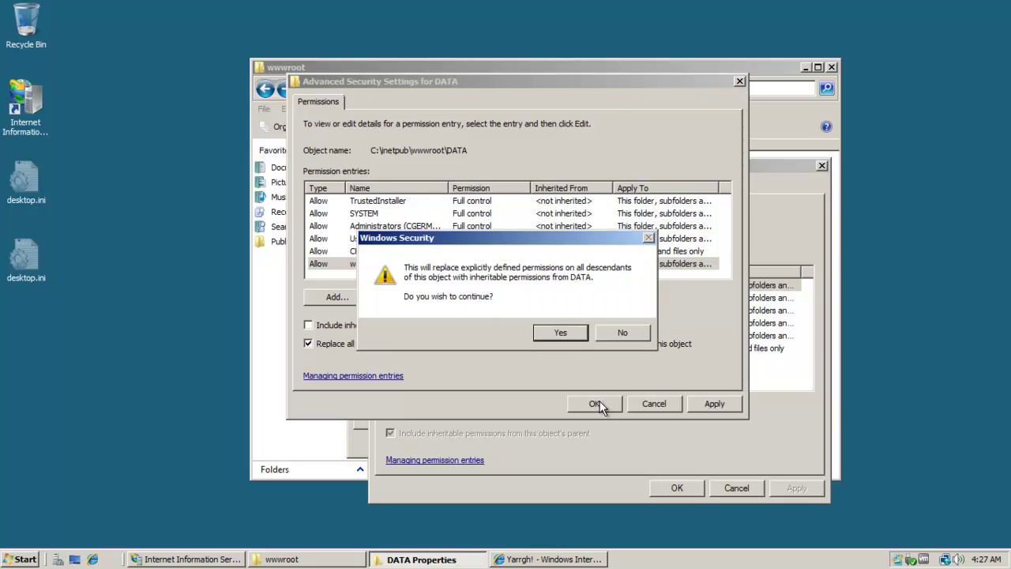
click(562, 334)
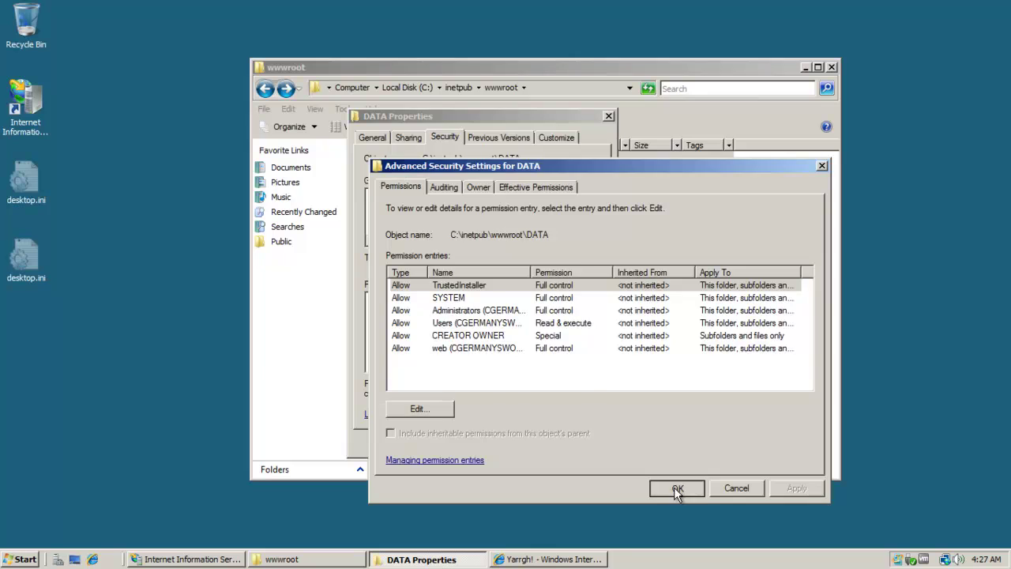
click(677, 489)
Review webuser's permissions on DATA in the Security tab.
click(597, 230)
click(597, 230)
click(597, 230)
click(594, 196)
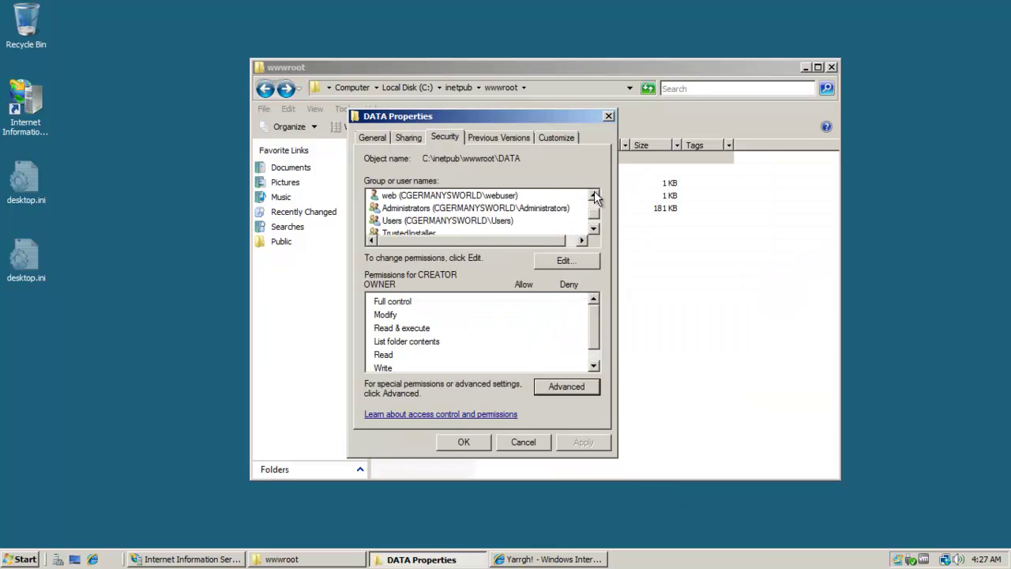
click(594, 196)
click(594, 196)
click(596, 230)
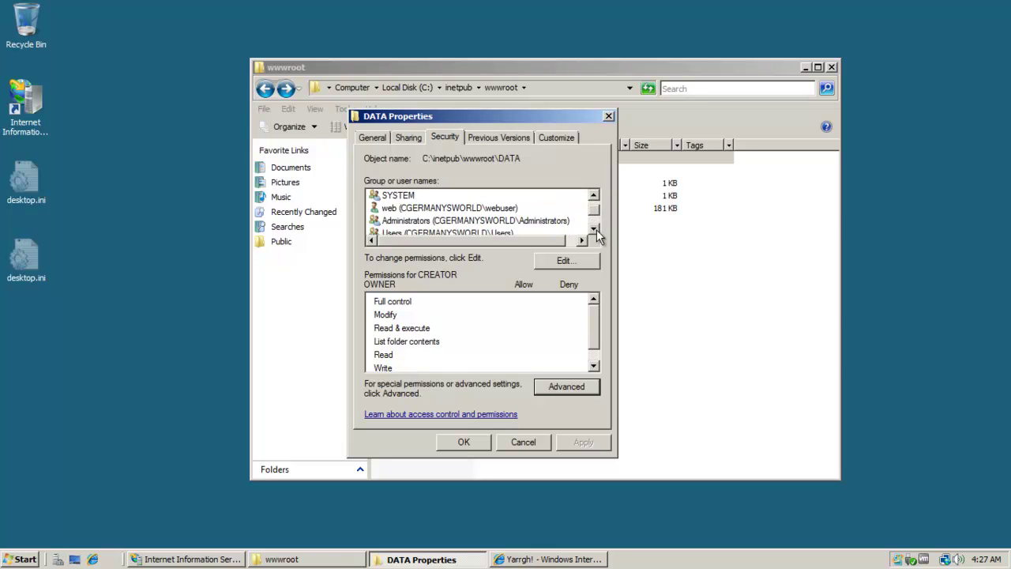
click(523, 208)
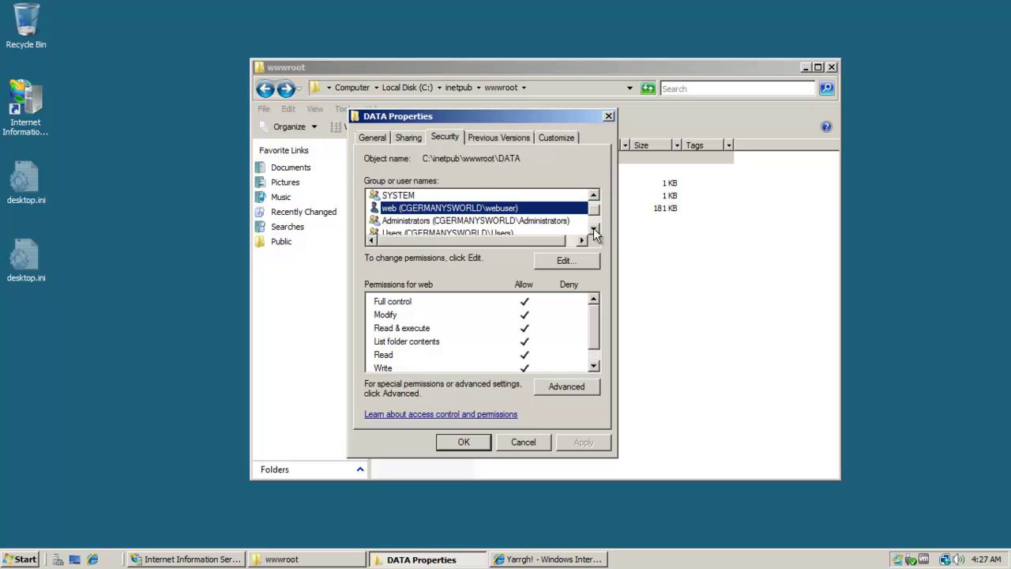
click(593, 229)
click(594, 230)
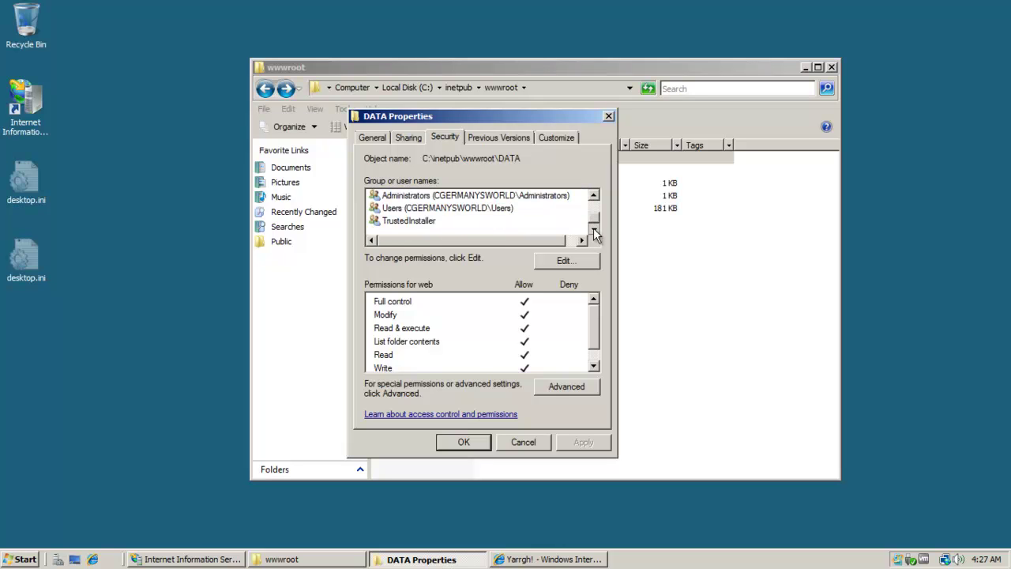
scroll(595, 229, up, 1)
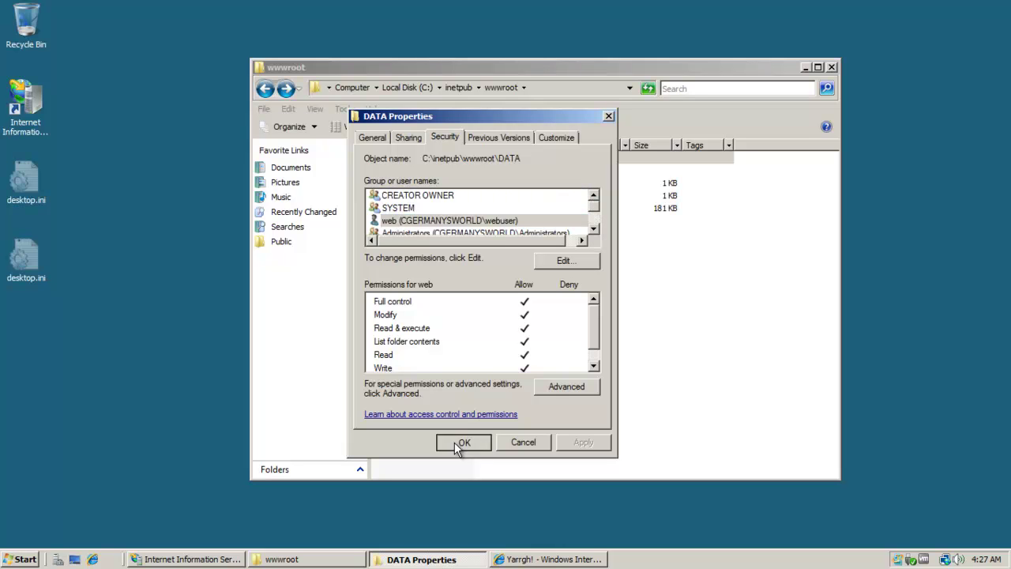
Close the DATA properties and return to the Pirates page in Internet Explorer.
click(462, 443)
click(528, 272)
right_click(528, 299)
click(458, 316)
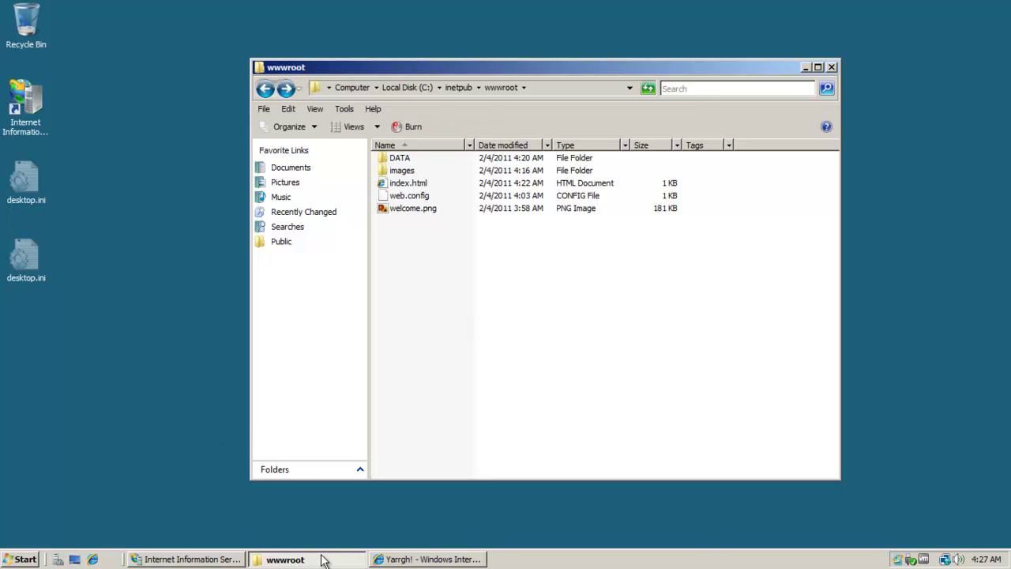
click(405, 559)
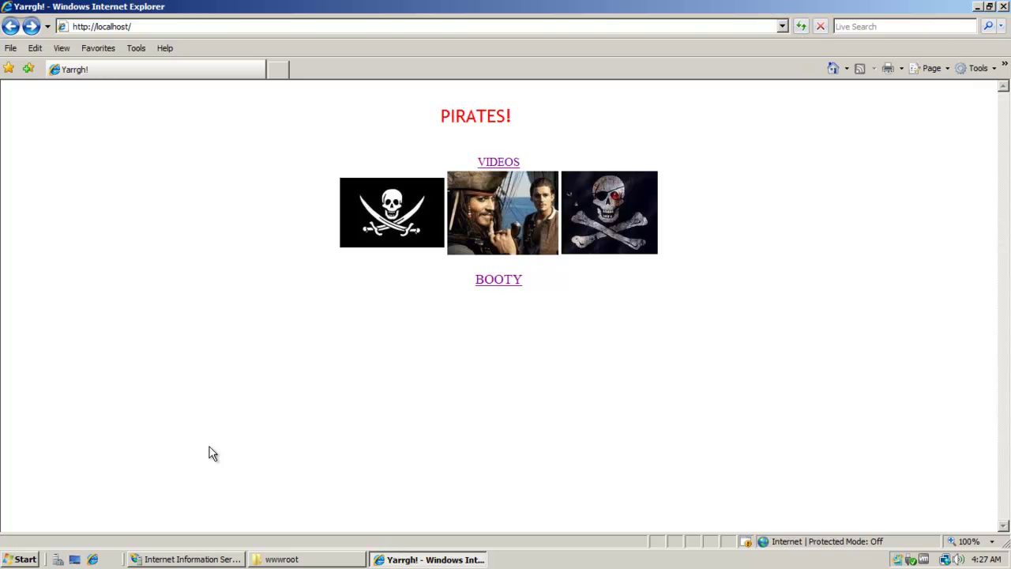
Load localhost/booty, submit the login prompt empty to get 401.1 Unauthorized, then go back.
click(181, 560)
click(447, 563)
click(152, 25)
click(165, 26)
text(b)
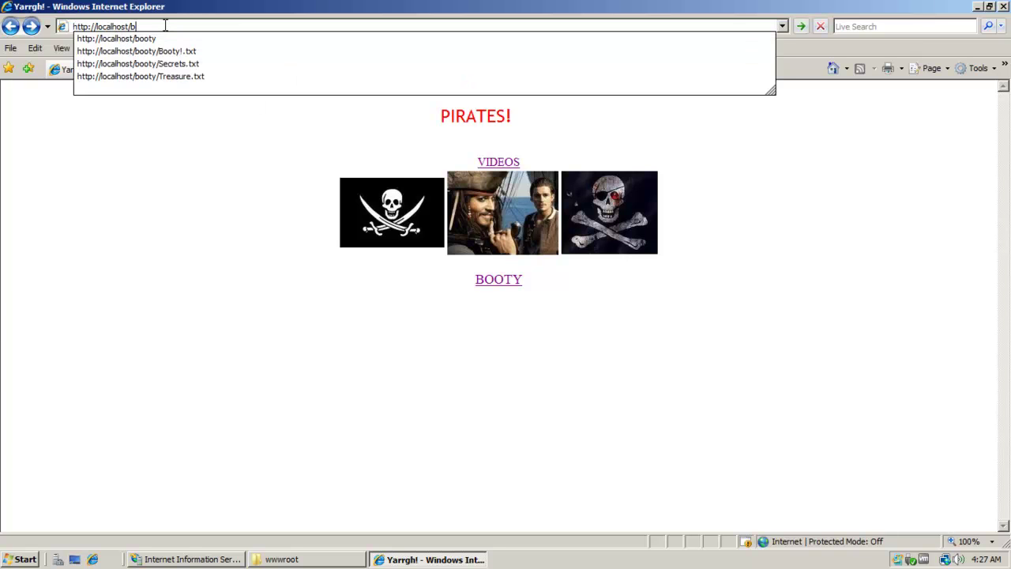
text(ooty)
key(Return)
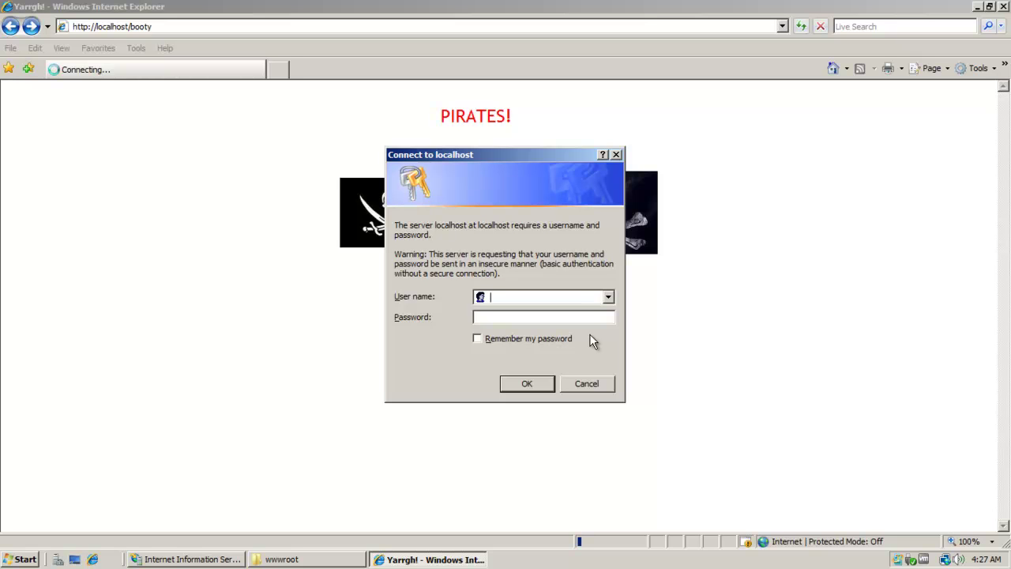
click(525, 385)
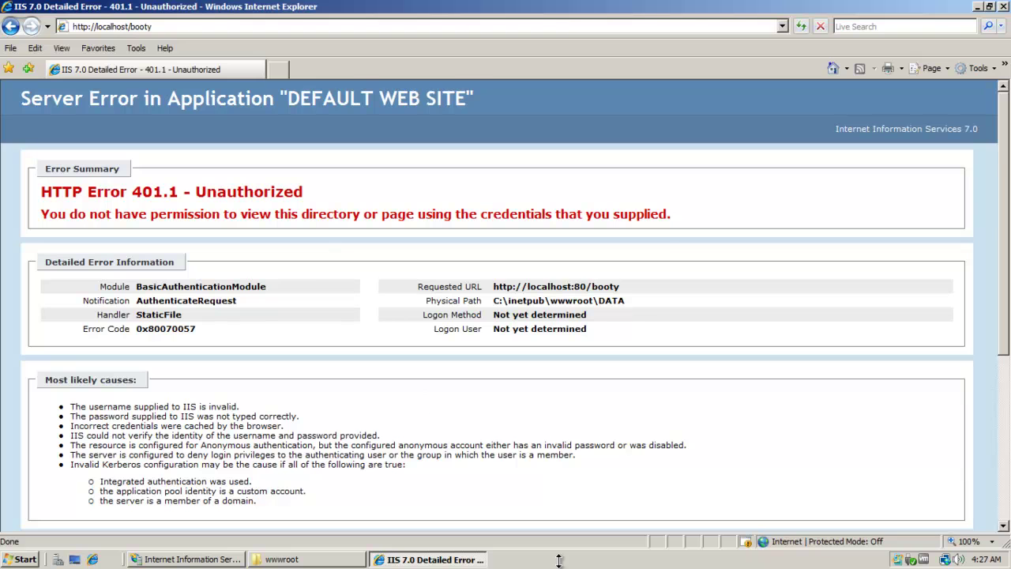
click(10, 26)
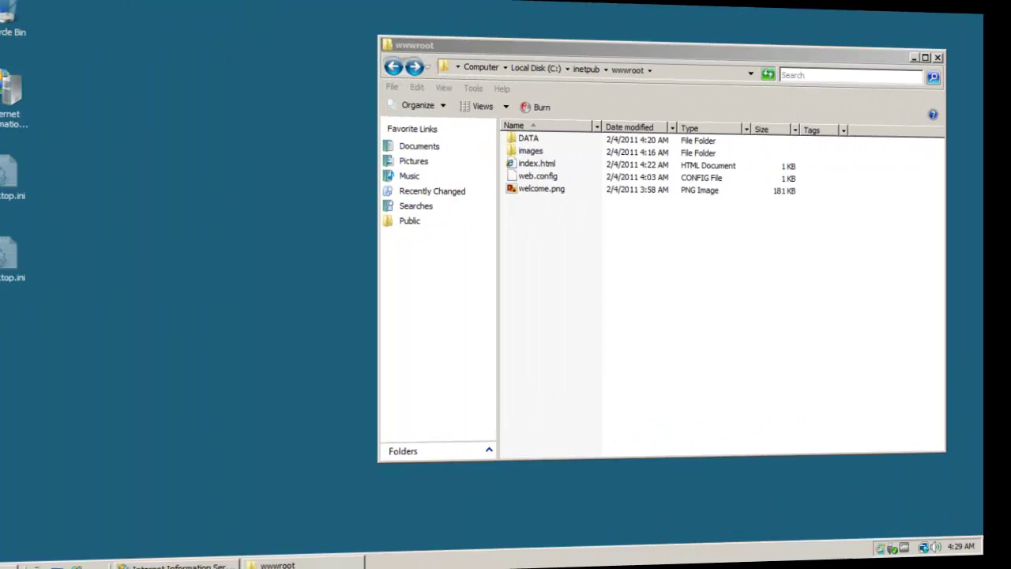
In Notepad, change index.html's BOOTY href from DATA\ to BOOTY\ and save on closing.
right_click(544, 163)
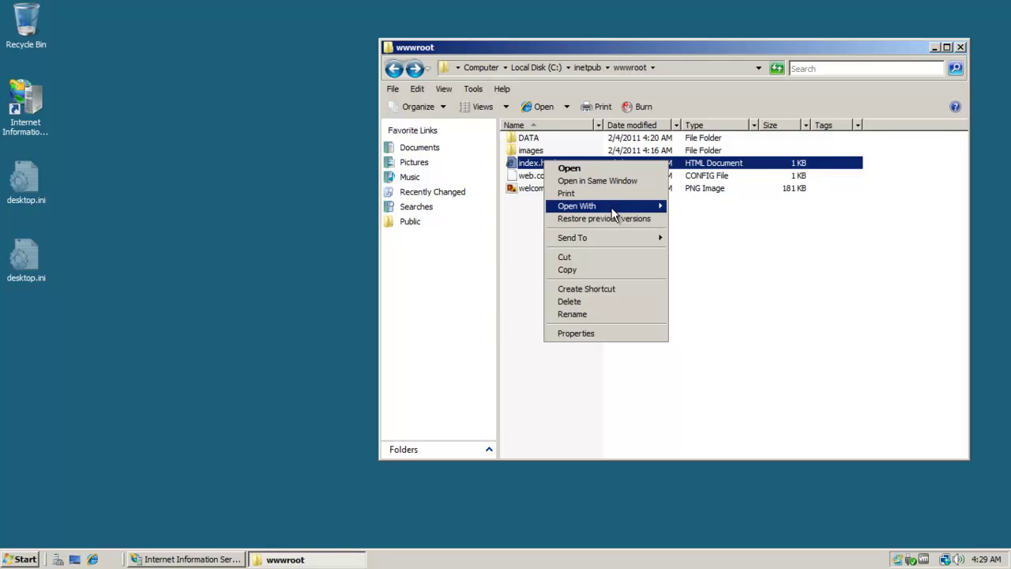
mouse_move(646, 210)
click(710, 221)
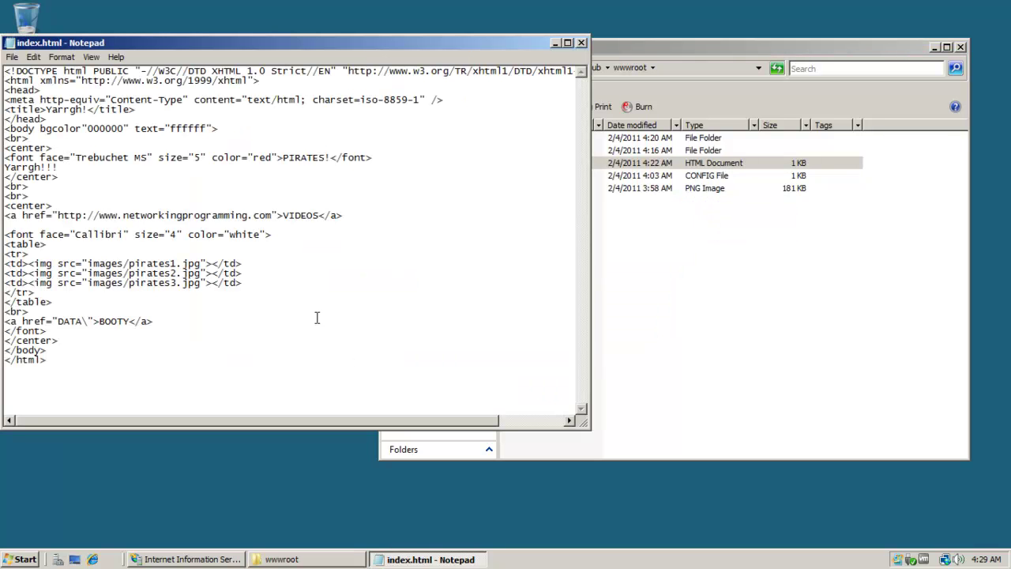
click(84, 320)
key(BackSpace)
drag(84, 319, 57, 321)
click(83, 322)
text(BOOTY)
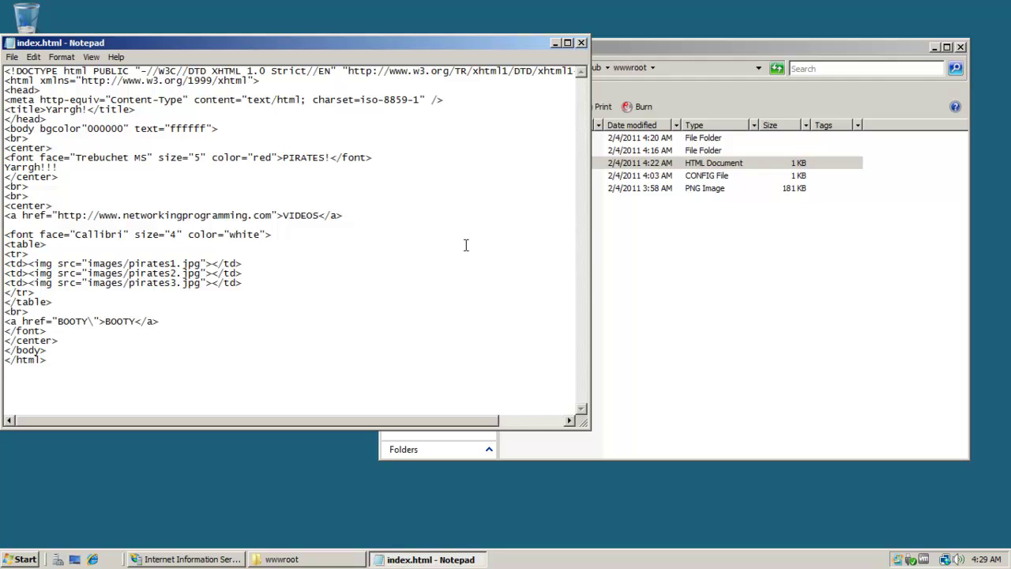
click(585, 43)
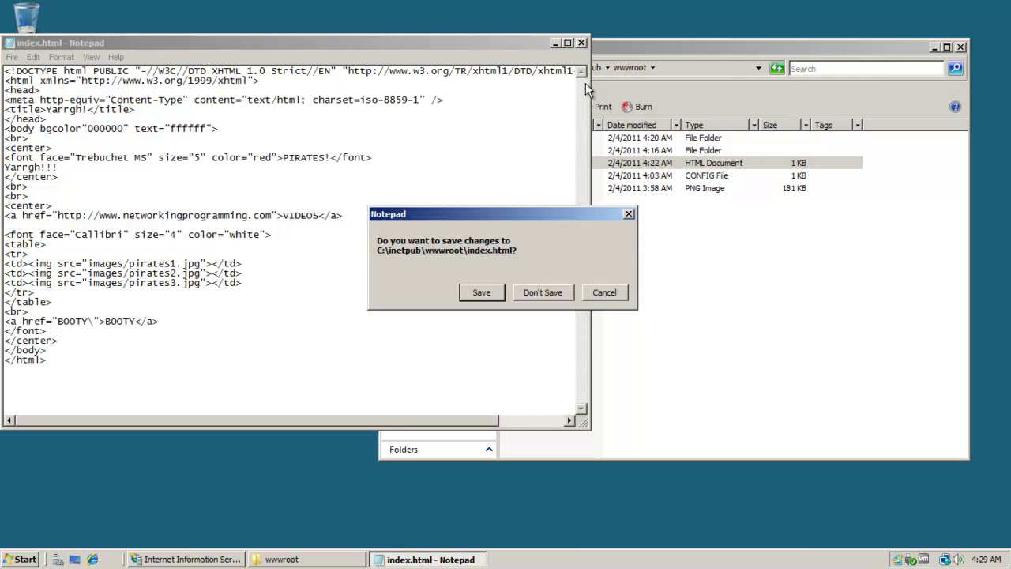
click(420, 293)
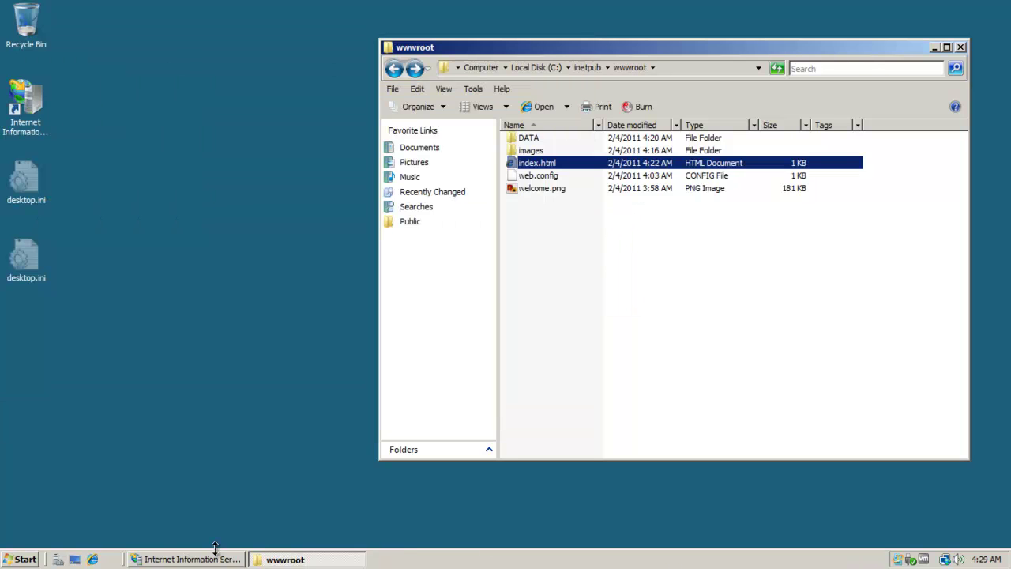
click(218, 558)
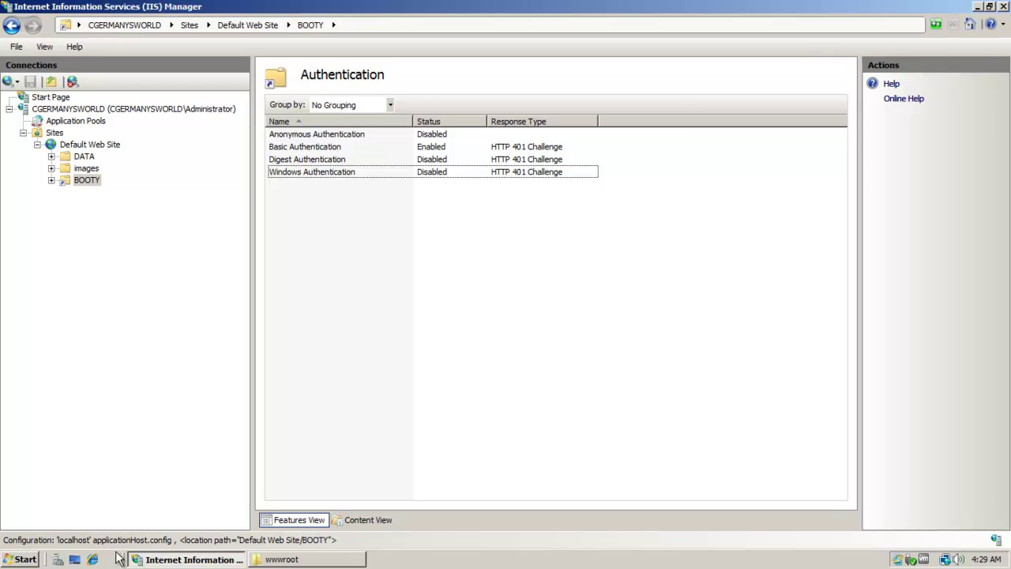
Follow the Pirates page's BOOTY link in Internet Explorer, sign in as the web user, and preview CannonBalls.txt.
click(94, 559)
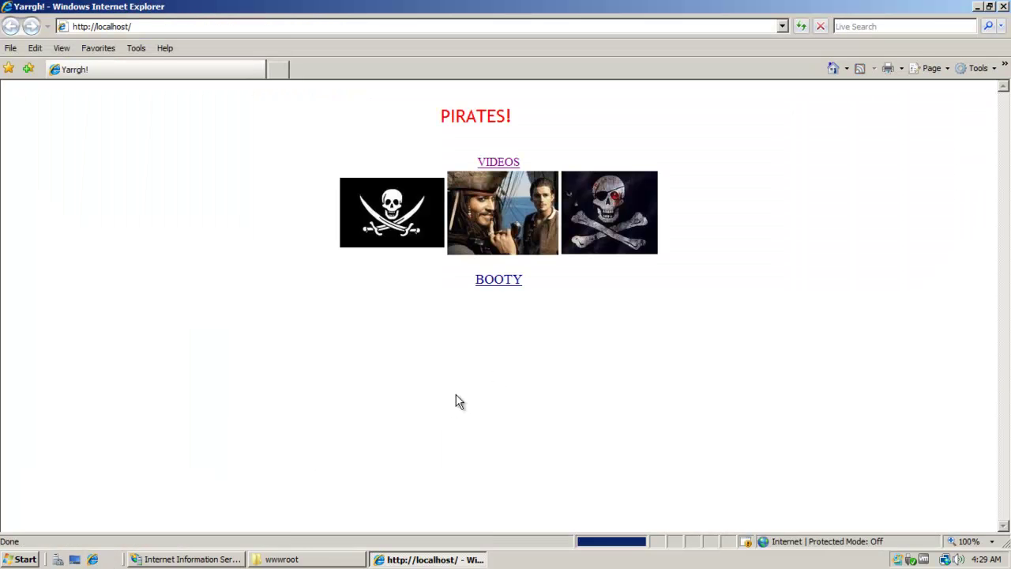
click(512, 287)
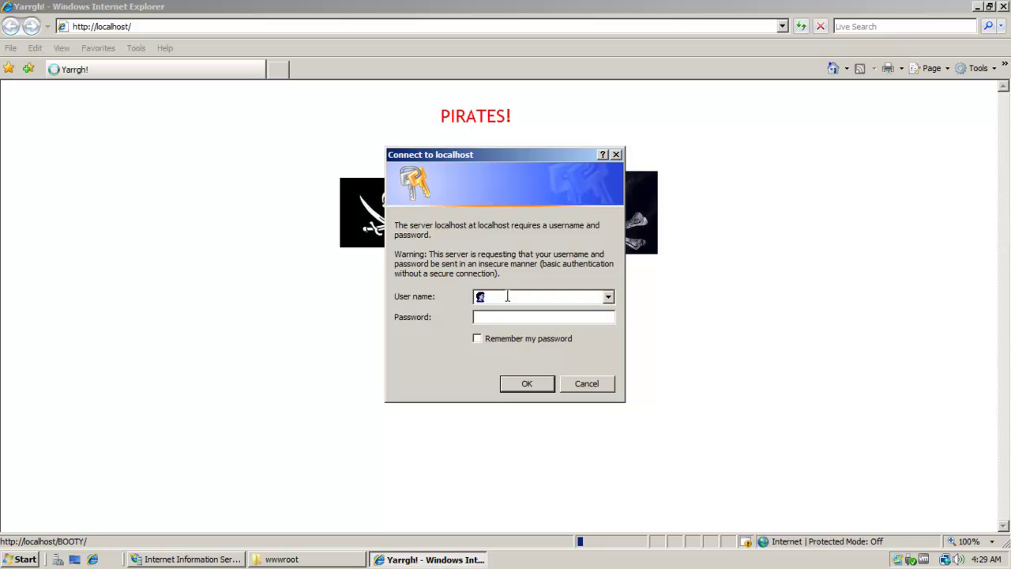
text(webuser)
text(••••••••)
click(542, 382)
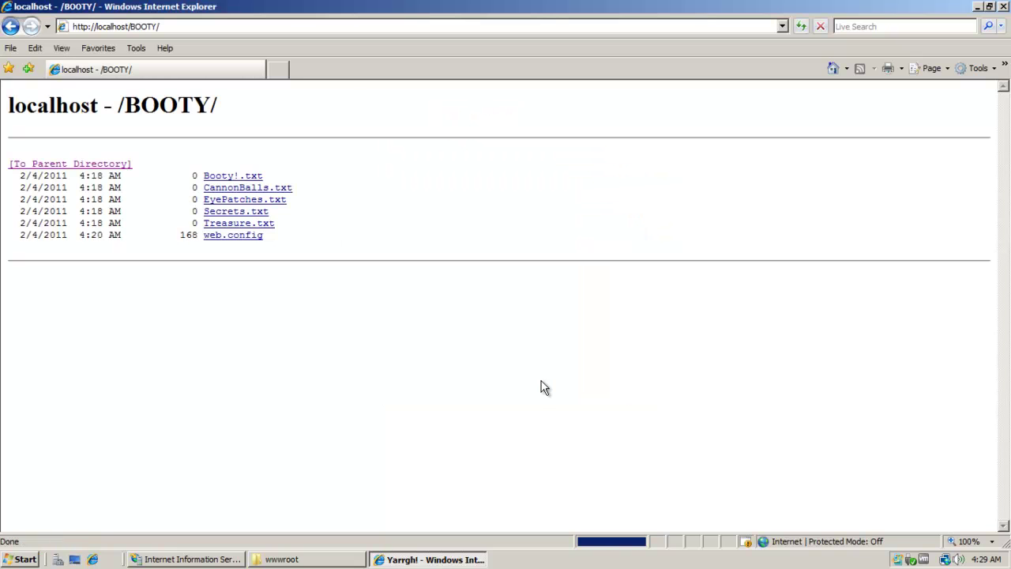
click(261, 189)
click(10, 25)
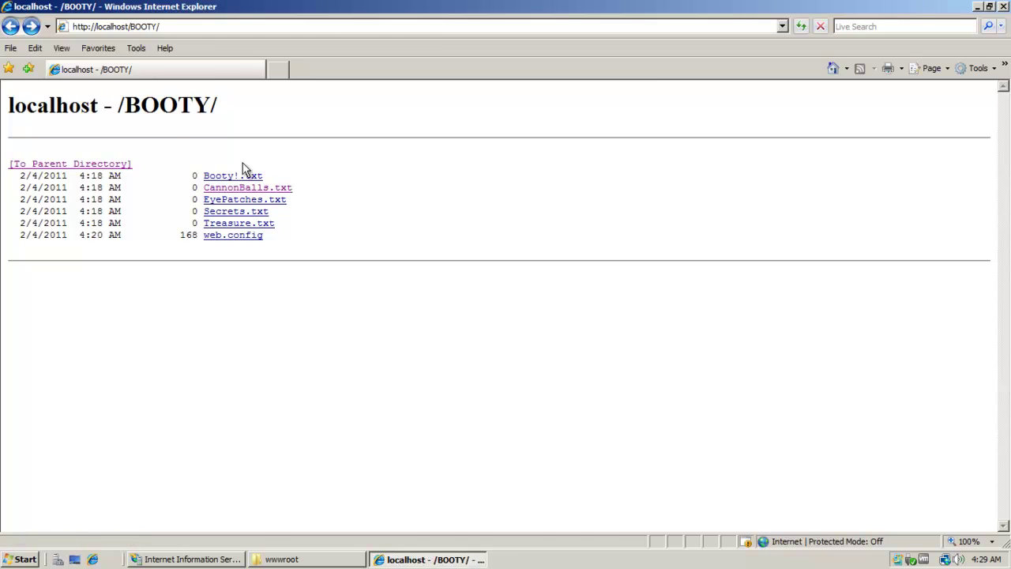